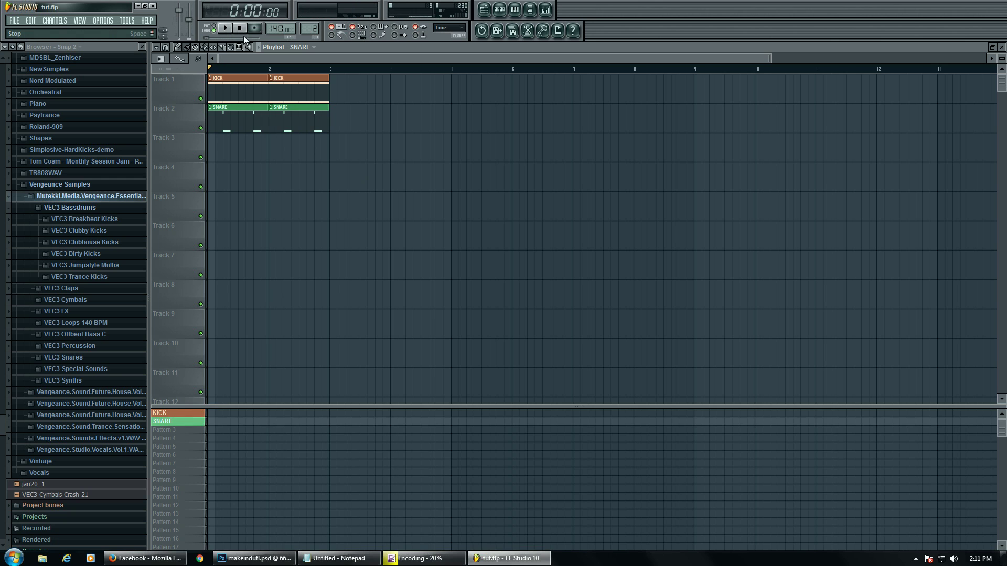
Step: Close the playlist and switch to the empty Pattern 3
click(1002, 48)
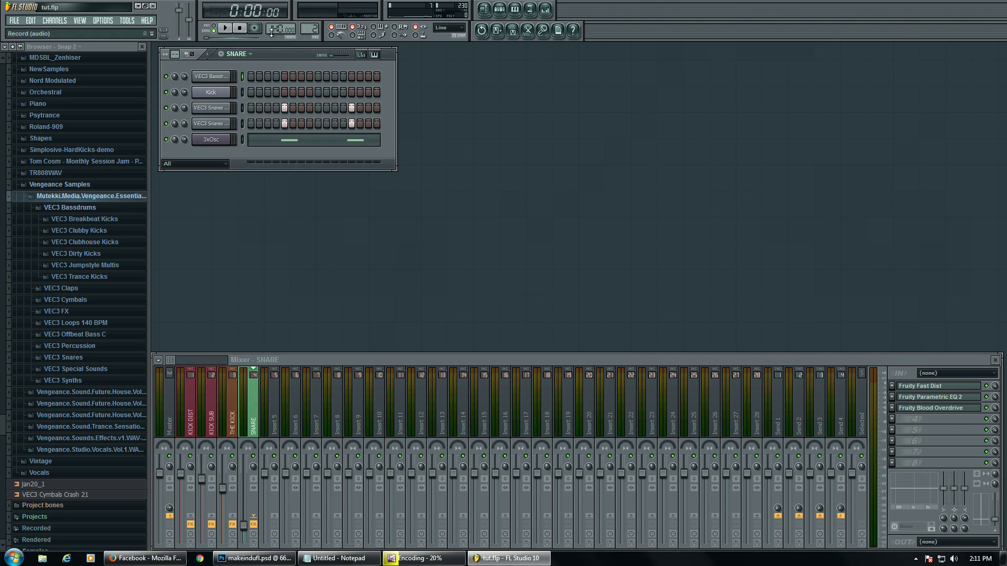
key(KP_Add)
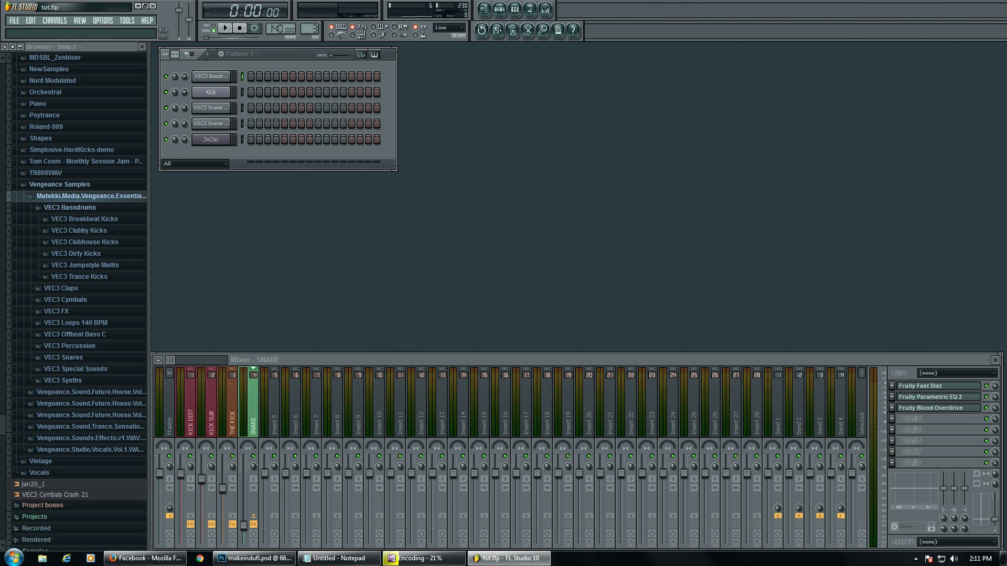
click(60, 21)
mouse_move(63, 26)
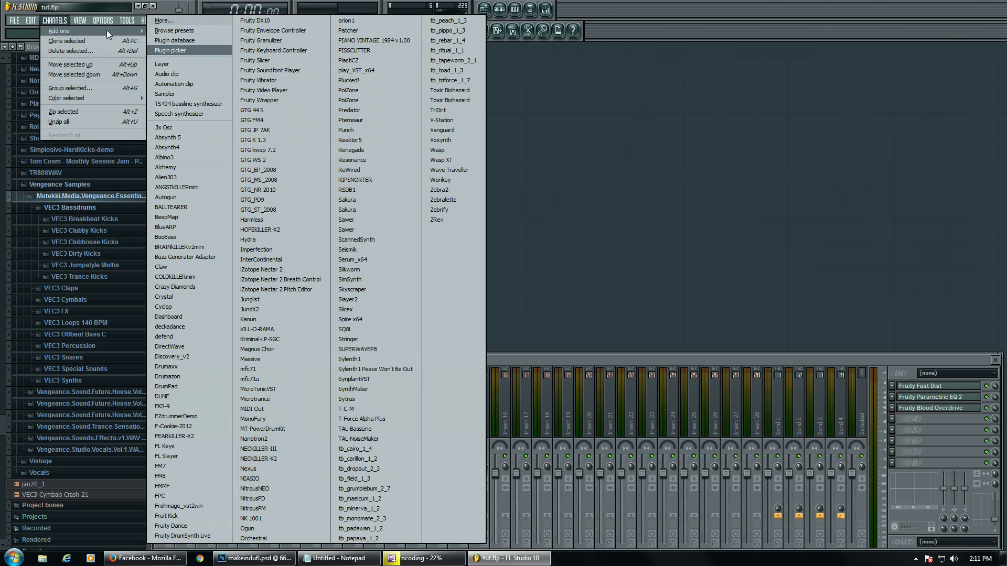
click(641, 61)
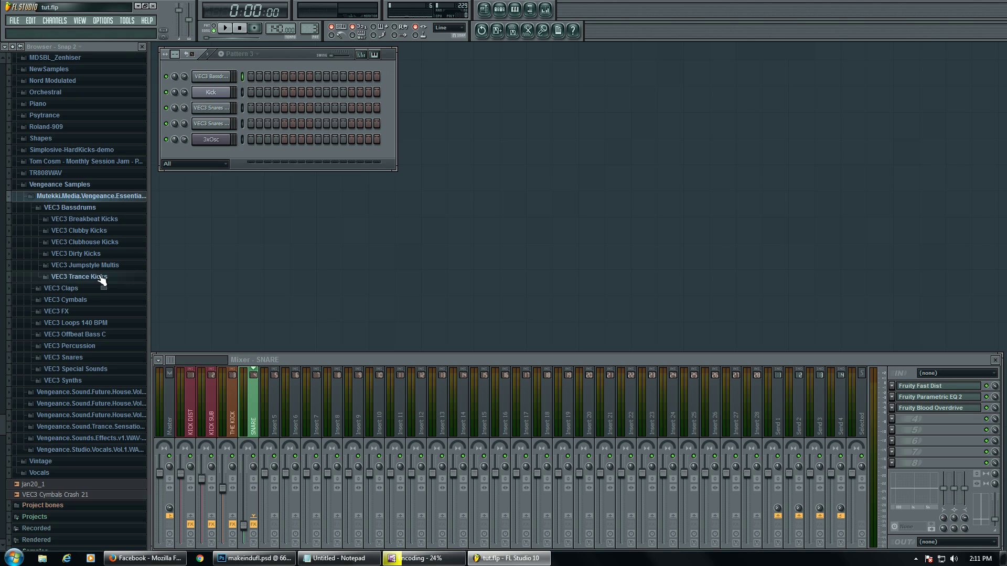
Step: Collapse the VEC3 Bassdrums, Vengeance Samples, Packs and Samples folders in the browser
click(105, 207)
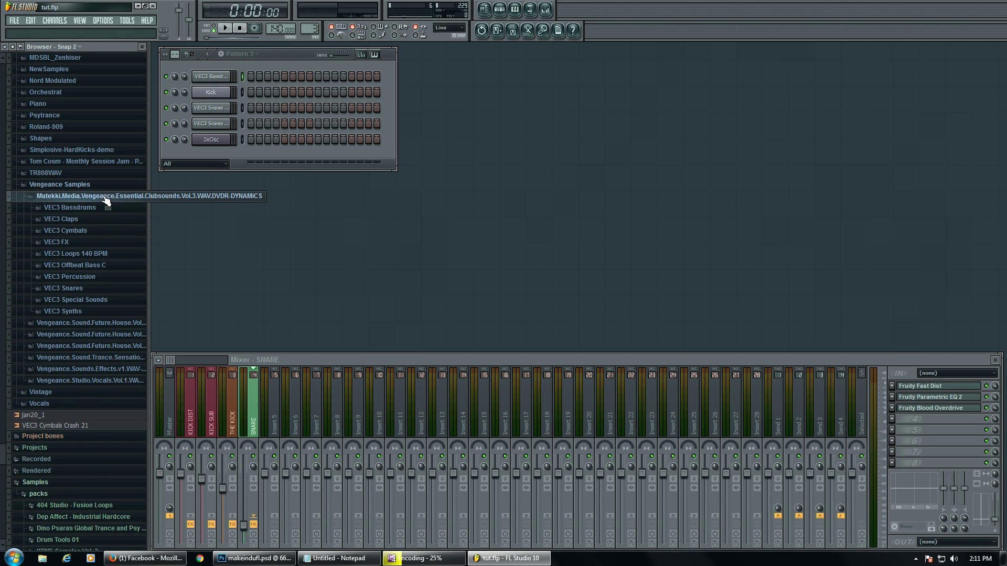
click(105, 185)
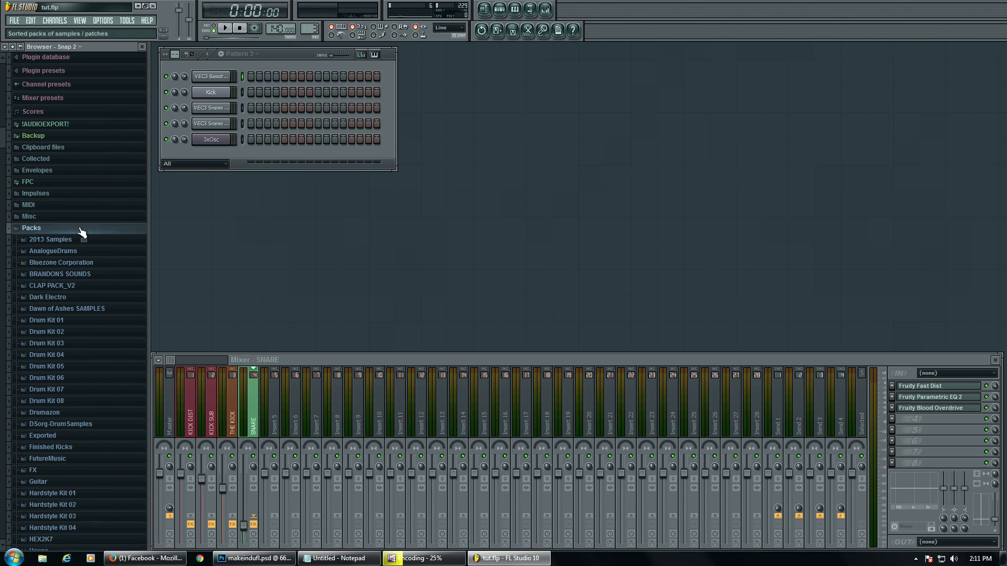
click(82, 232)
click(37, 367)
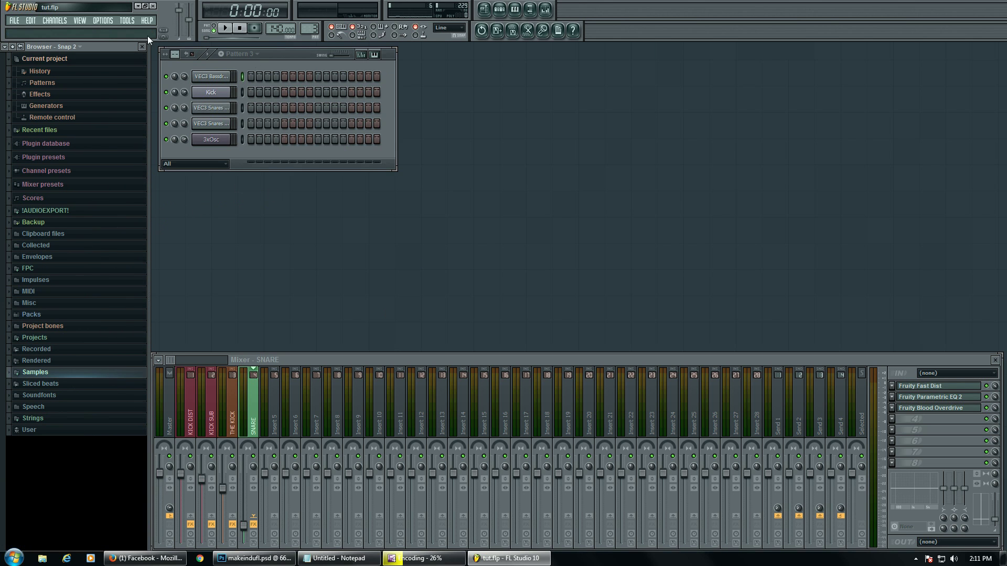
Step: Add a Sylenth1 channel to the project and place its plugin window clear of the step sequencer
click(55, 20)
mouse_move(53, 31)
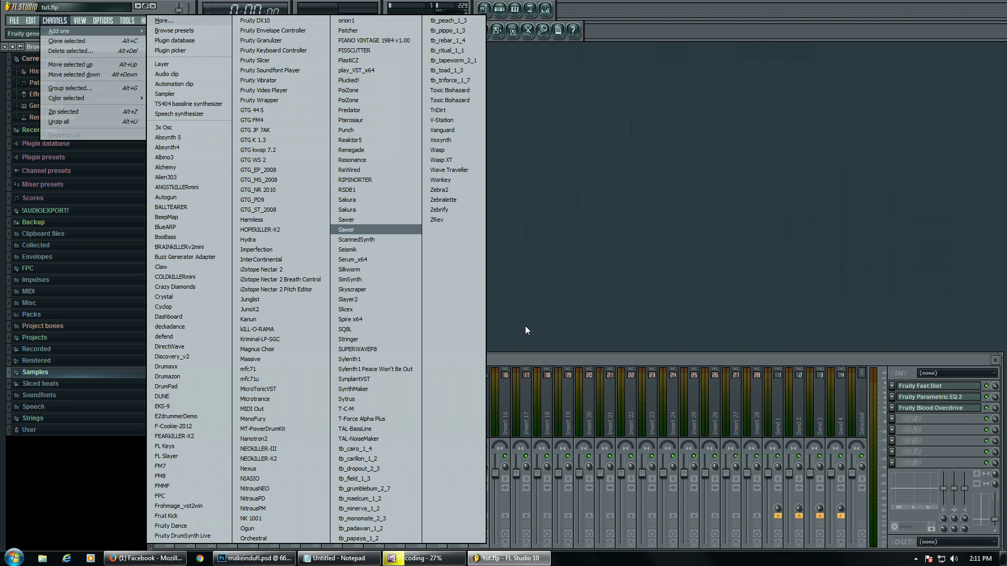
click(414, 369)
drag(542, 168, 823, 65)
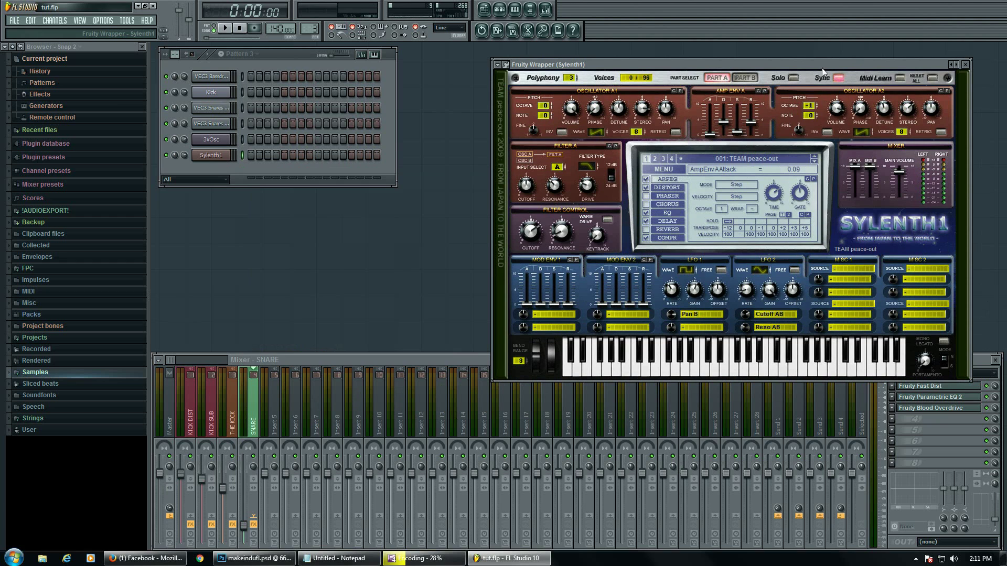
Step: Initialize the current Sylenth1 preset and reposition the plugin window
click(663, 169)
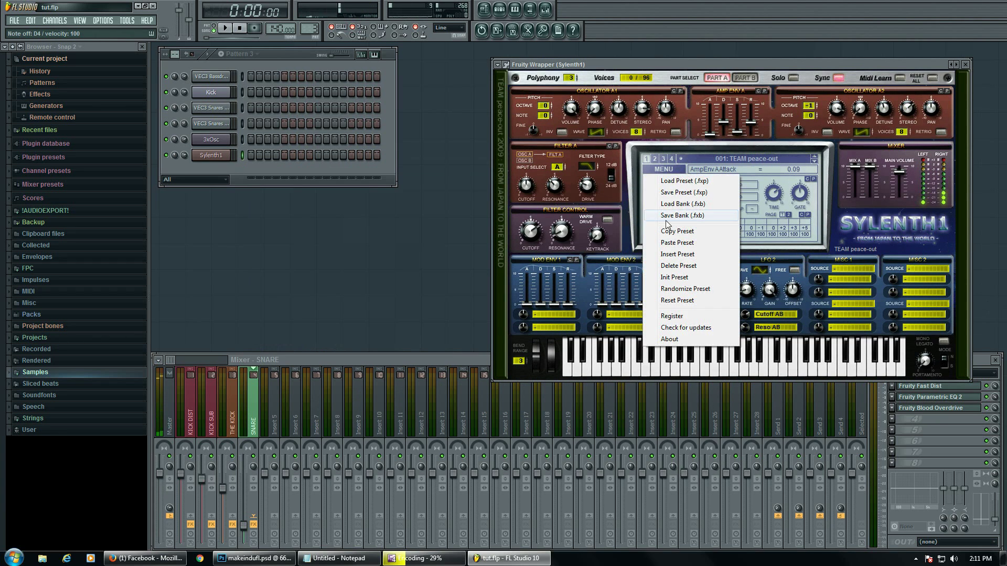
click(662, 62)
drag(663, 62, 656, 97)
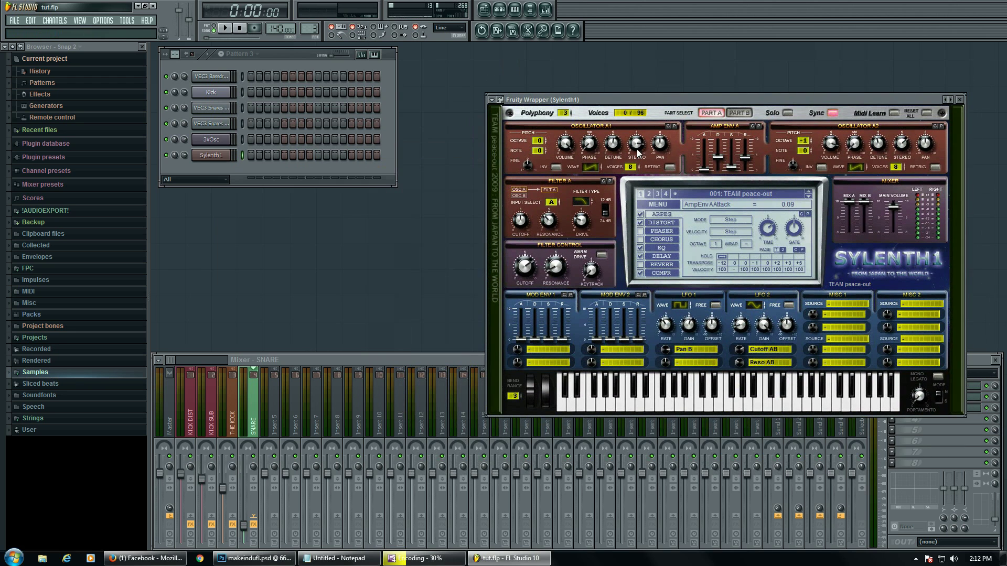
click(658, 205)
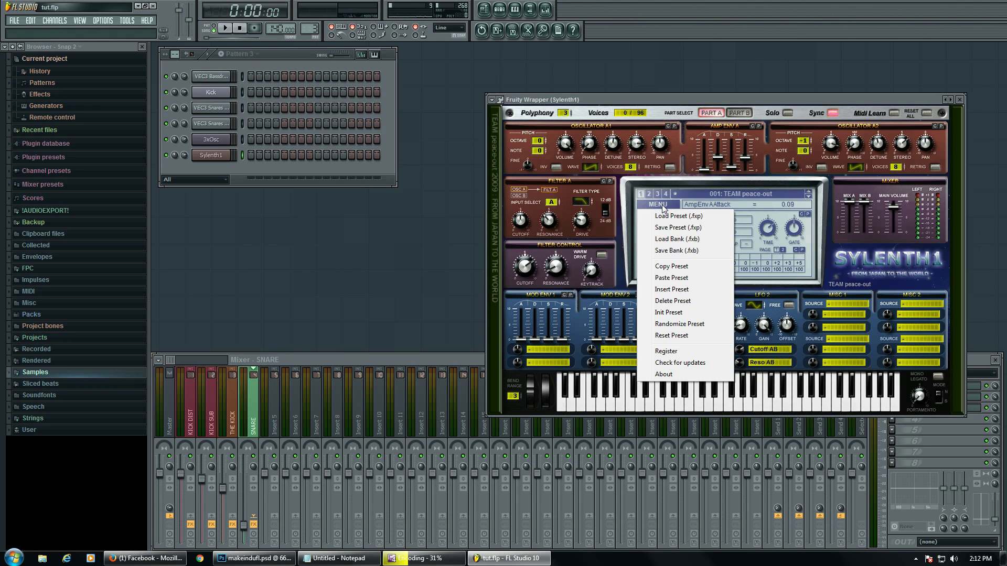
click(674, 313)
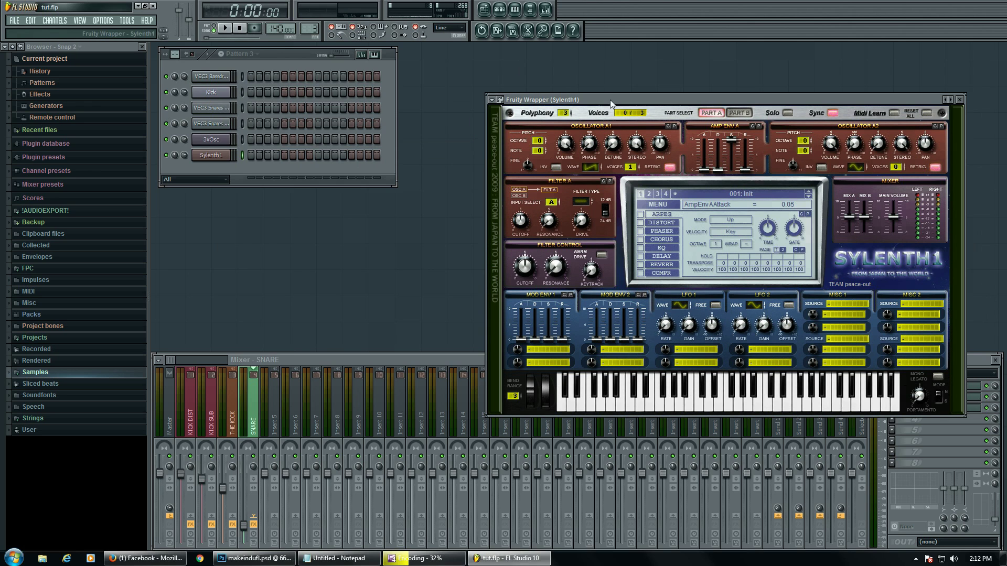
drag(609, 99, 580, 106)
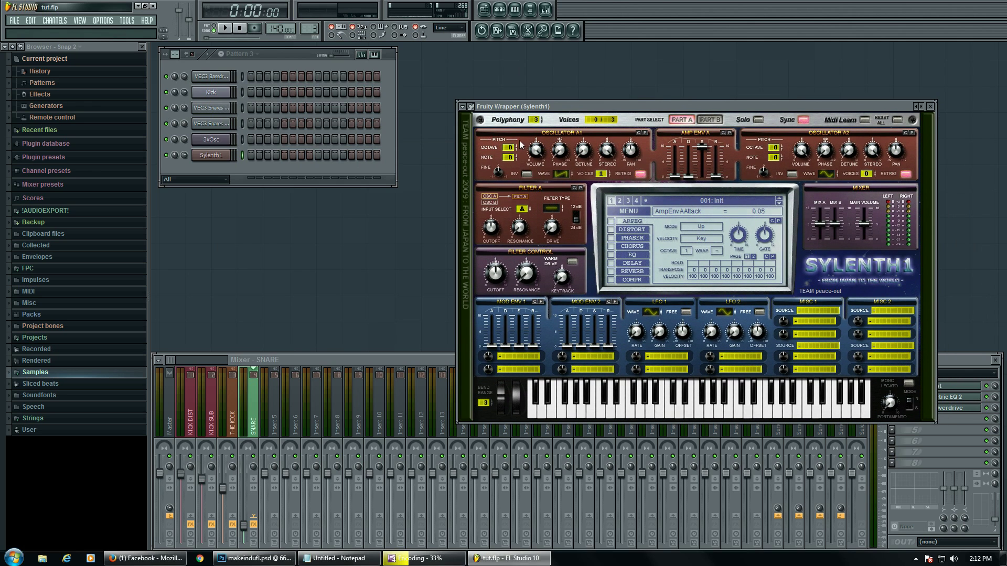
Step: Audition the initialized patch with test notes and lower oscillator A1's octave to -2
key(x)
key(w)
key(x)
key(z)
key(q)
drag(511, 150, 511, 158)
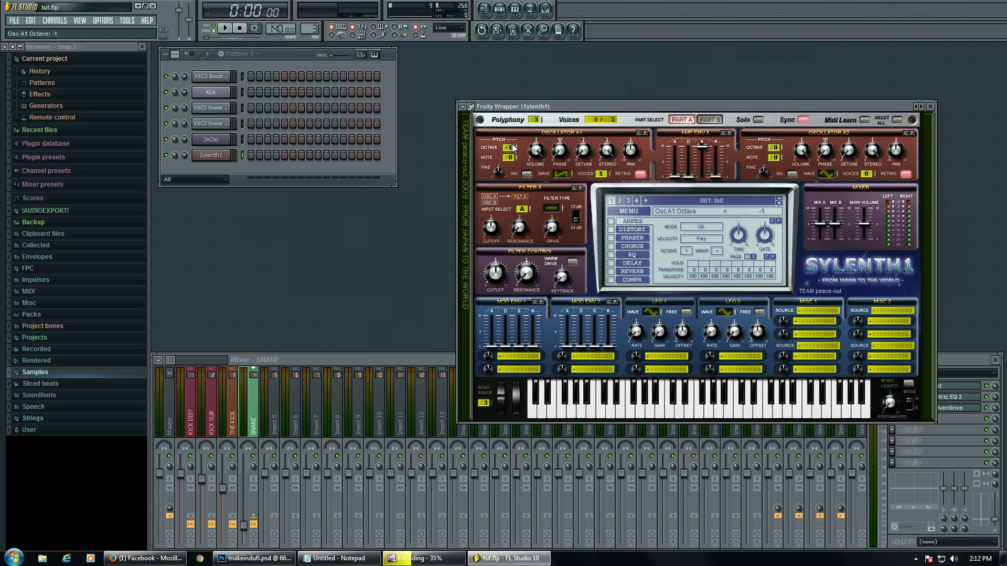
key(z)
key(z)
key(q)
key(w)
key(x)
Step: Set oscillator A1 to 8 voices and its detune to about 3.19 while auditioning the sound
click(605, 169)
key(x)
key(w)
key(x)
drag(581, 154, 646, 173)
key(x)
key(x)
key(x)
key(x)
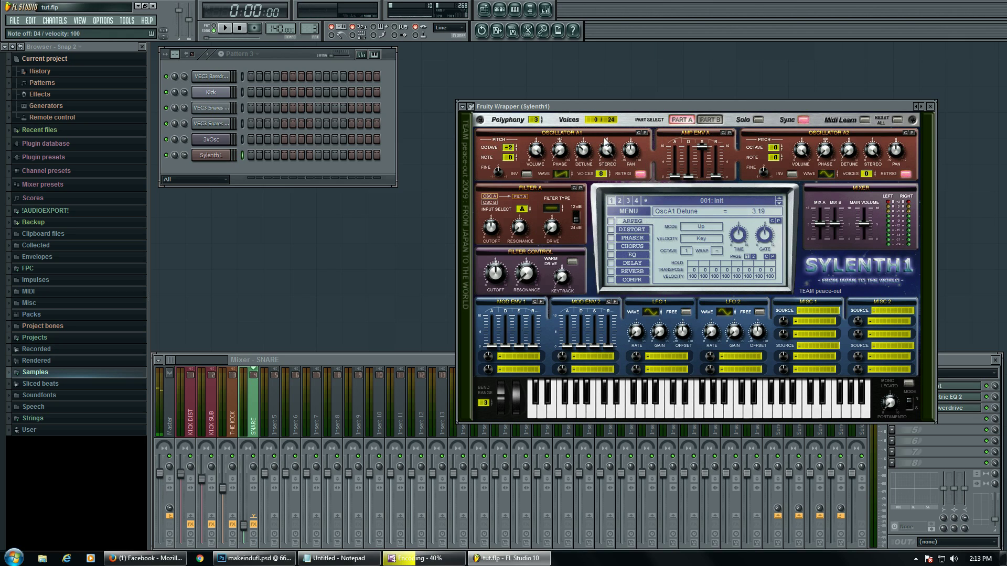
Step: Fine-tune oscillator A1's detune around 2.90 and audition the result
scroll(584, 156, down, 1)
scroll(586, 154, down, 2)
drag(618, 106, 651, 64)
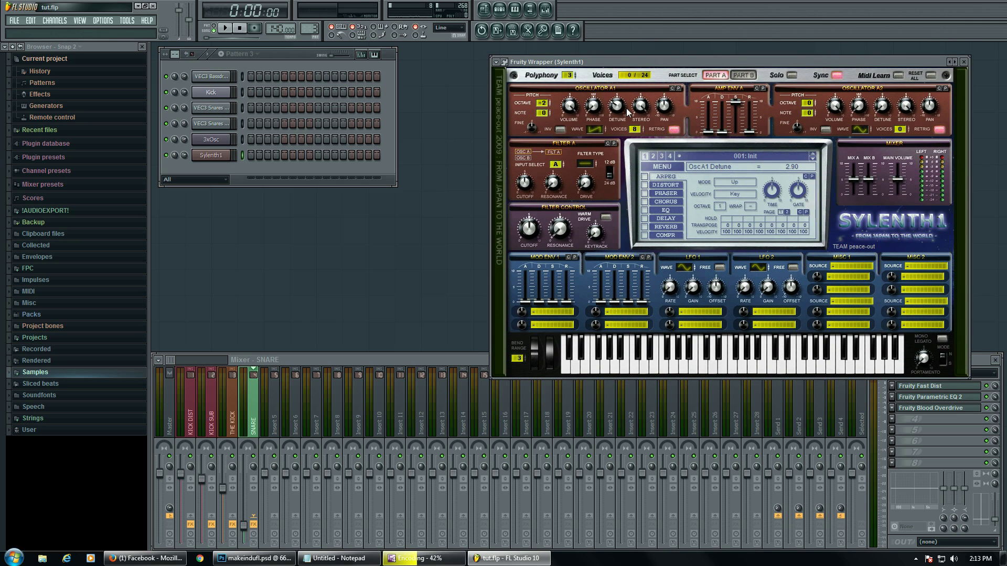
drag(627, 110, 618, 129)
key(w)
key(x)
Step: Set up oscillator A2 with 8 voices, a pulse waveform, a shifted octave and a detune of about 6.43
click(905, 128)
click(864, 126)
click(812, 105)
click(860, 129)
click(864, 128)
drag(877, 114, 886, 84)
drag(893, 131, 906, 52)
drag(883, 105, 891, 103)
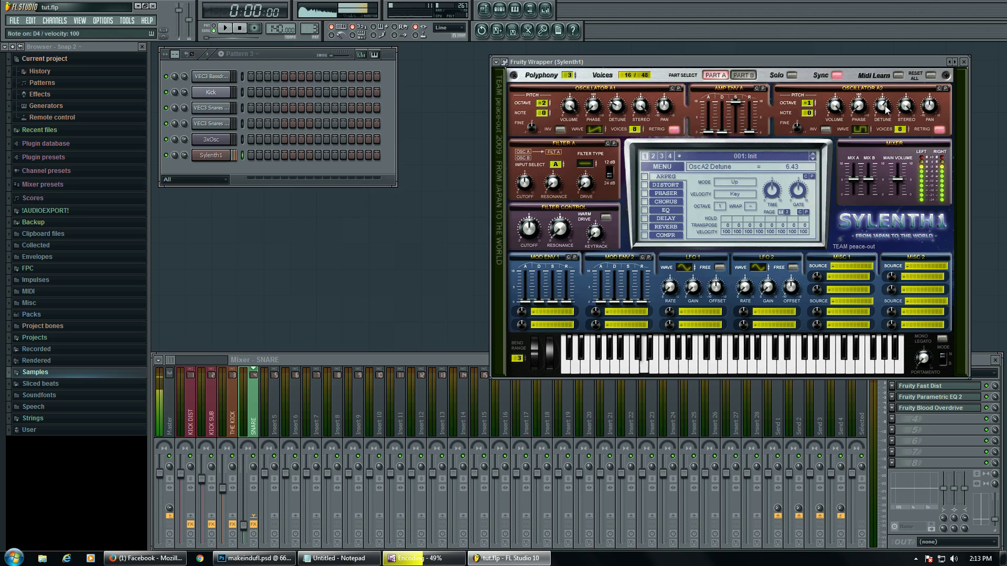
Step: Set oscillator A2's volume to about 4.52 and refine the detune of both oscillators, with A2 at about 4.48
drag(806, 104, 807, 111)
click(834, 106)
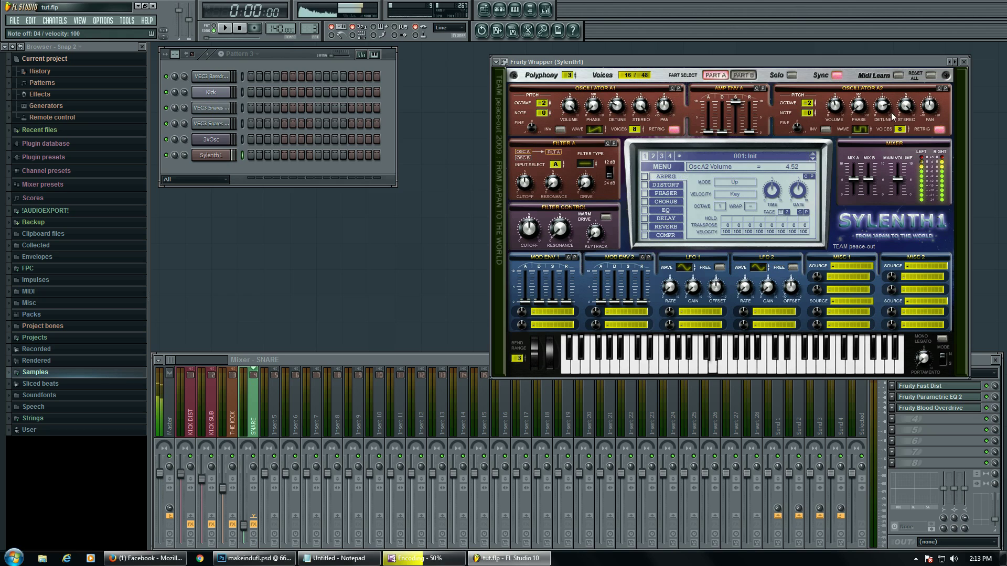
drag(808, 104, 824, 98)
drag(883, 108, 881, 126)
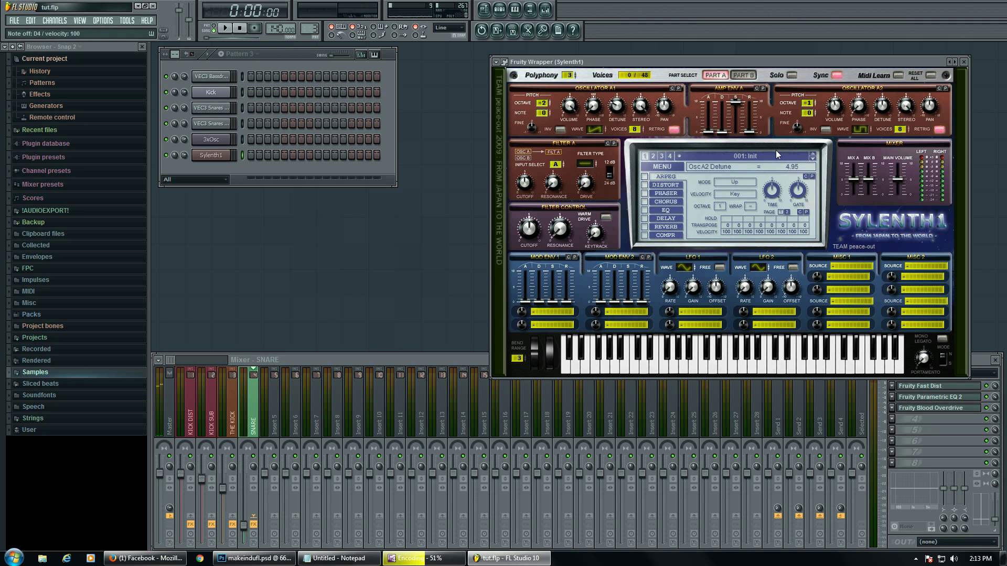
drag(879, 115, 883, 108)
drag(608, 106, 615, 111)
drag(892, 107, 890, 110)
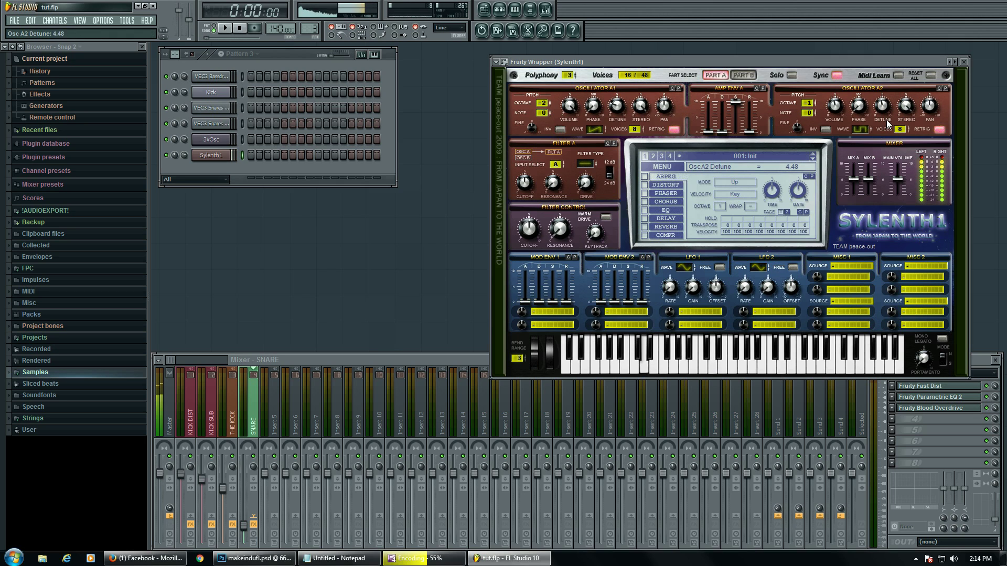
Step: Try other octaves on oscillator A2, then set its detune to about 5.52 and its octave to 0
drag(812, 102, 813, 77)
drag(887, 107, 886, 132)
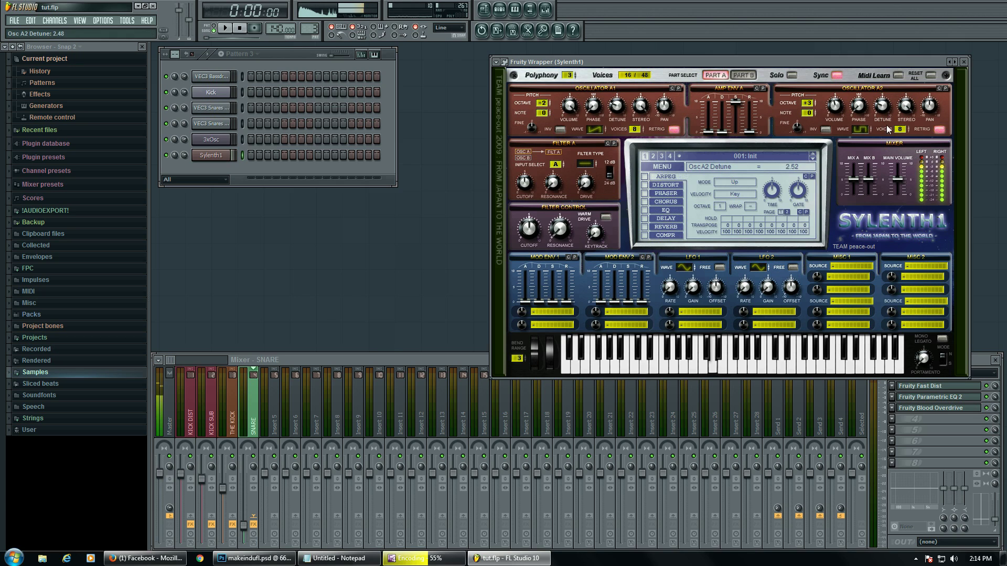
drag(808, 103, 811, 125)
drag(883, 107, 881, 131)
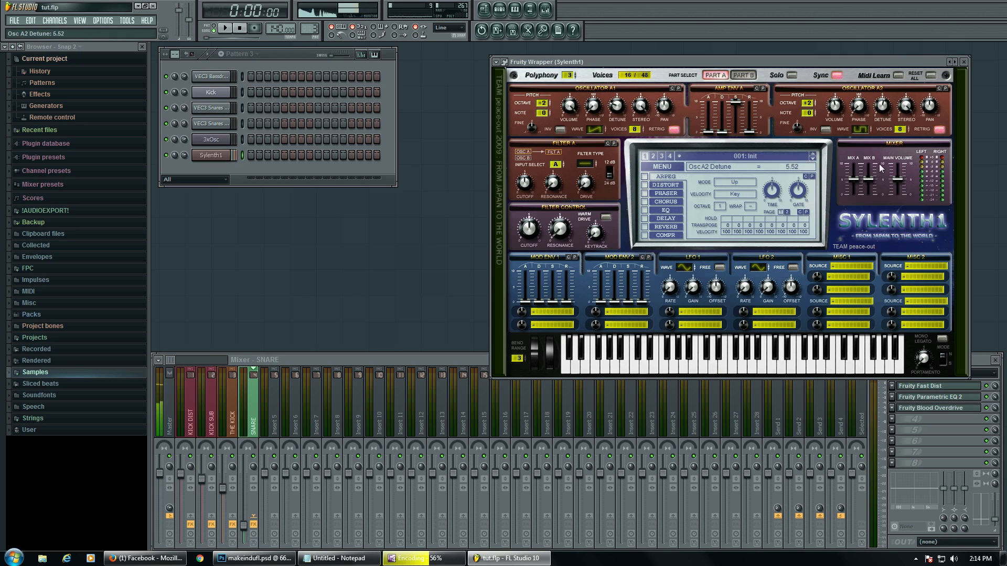
drag(808, 103, 811, 119)
key(x)
click(812, 101)
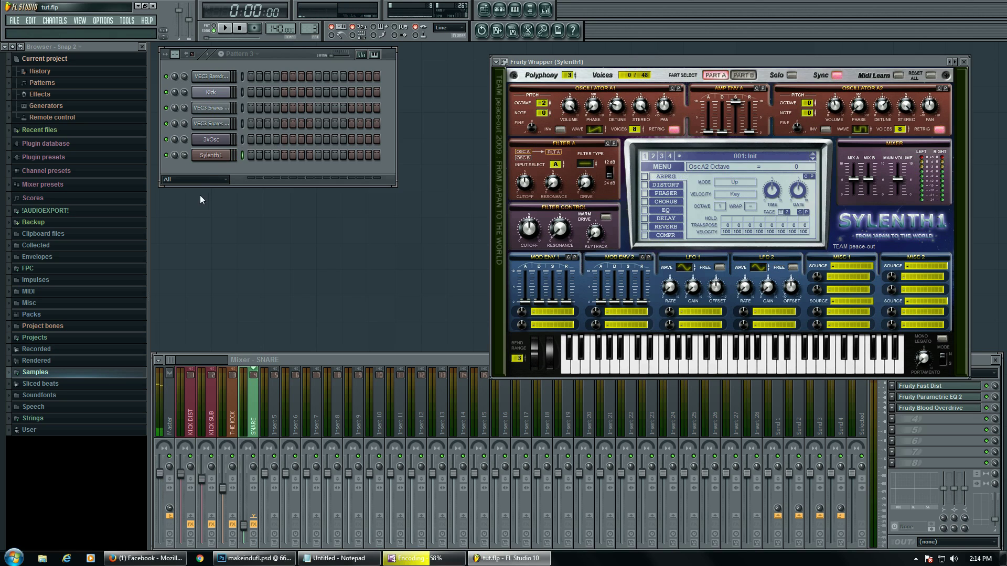
Step: Open the Sylenth1 channel's piano roll and maximize it
right_click(223, 159)
click(254, 156)
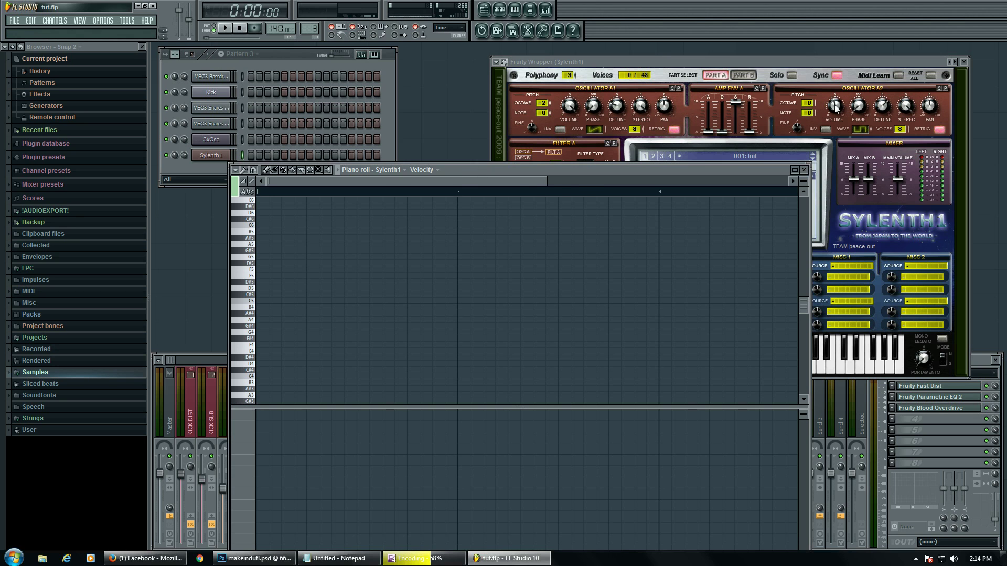
click(835, 107)
click(445, 168)
click(253, 289)
drag(519, 169, 644, 80)
drag(619, 326, 601, 458)
double_click(715, 84)
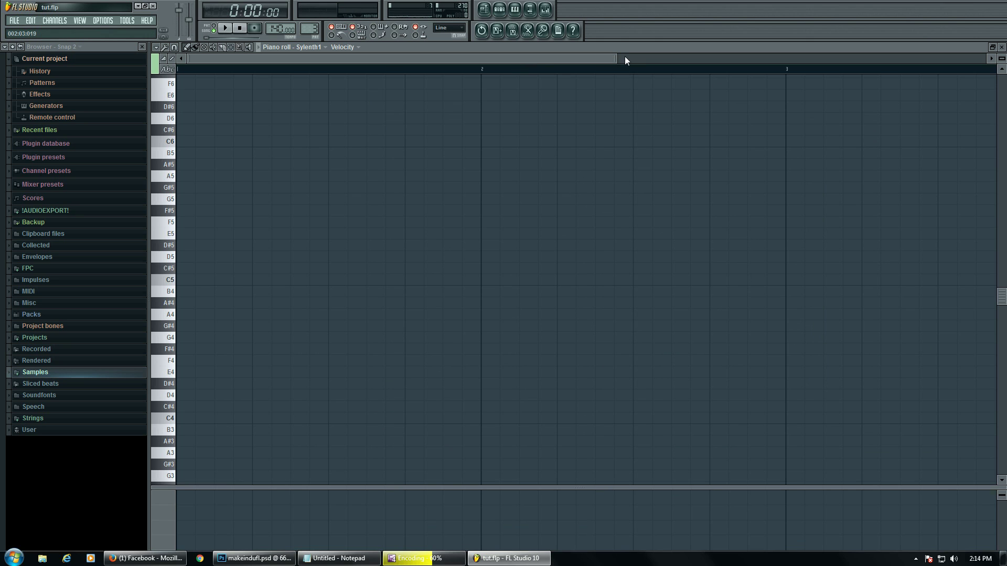
drag(619, 56, 901, 67)
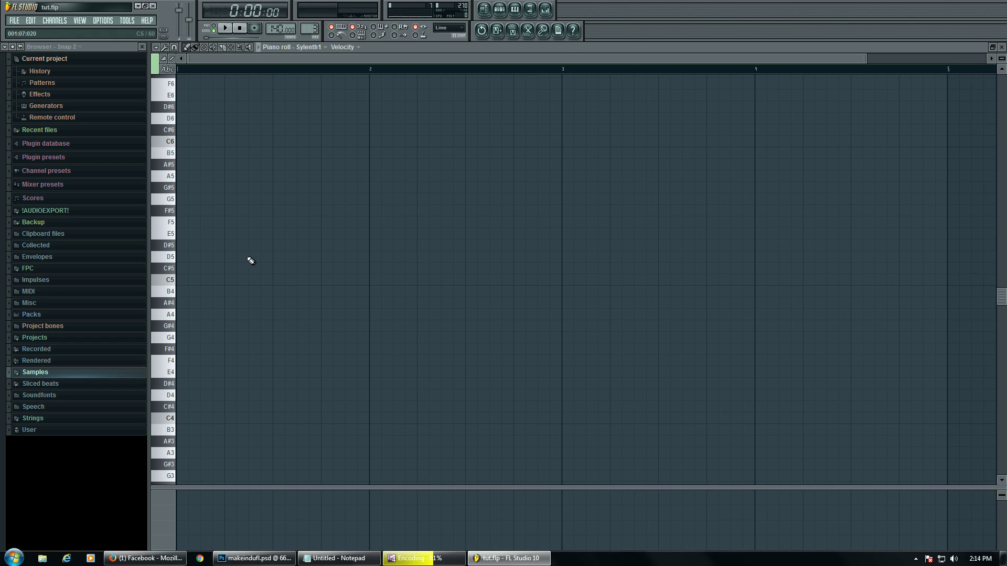
click(183, 260)
right_click(195, 257)
click(211, 400)
right_click(215, 396)
click(208, 398)
click(249, 398)
right_click(220, 395)
right_click(260, 396)
Step: Place G4 notes on the four beats of bar 1 and F#4 notes on the offbeats between them
click(183, 338)
click(231, 338)
click(279, 338)
click(322, 340)
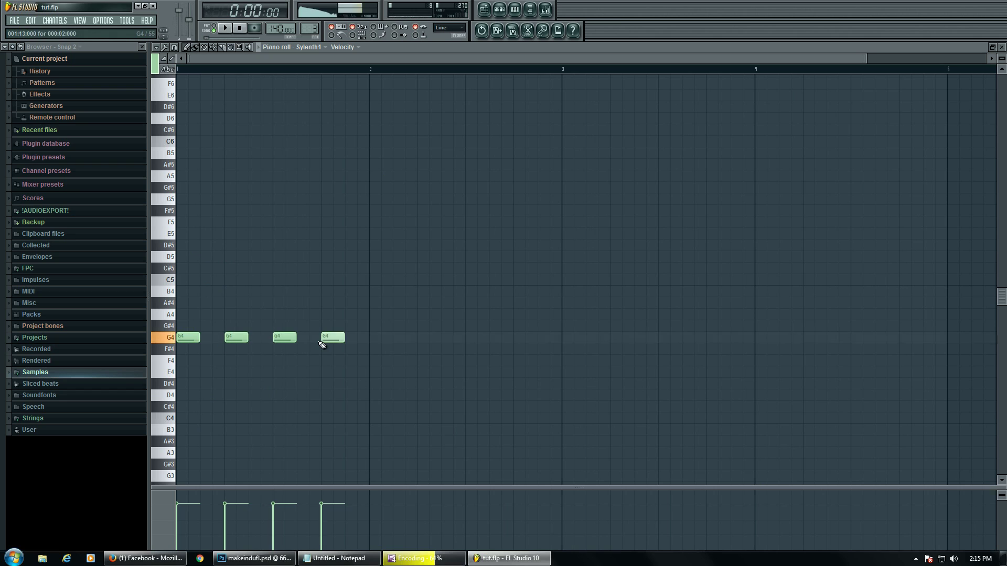
click(205, 350)
click(251, 351)
click(299, 350)
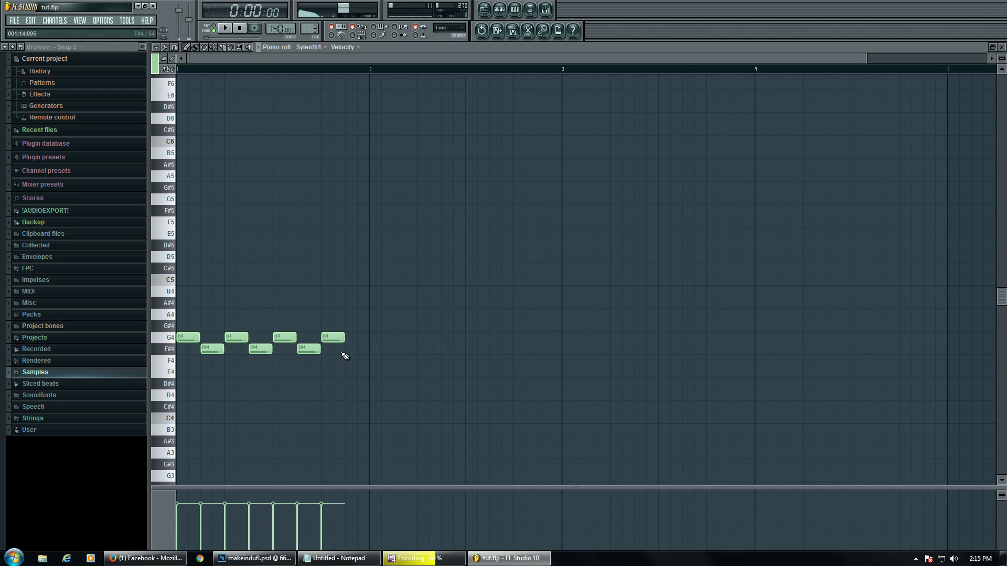
click(352, 351)
click(355, 352)
Step: Delete the four on-beat G4 notes and transpose the remaining offbeat notes up one semitone to G4
right_click(333, 338)
right_click(284, 337)
right_click(237, 337)
right_click(189, 337)
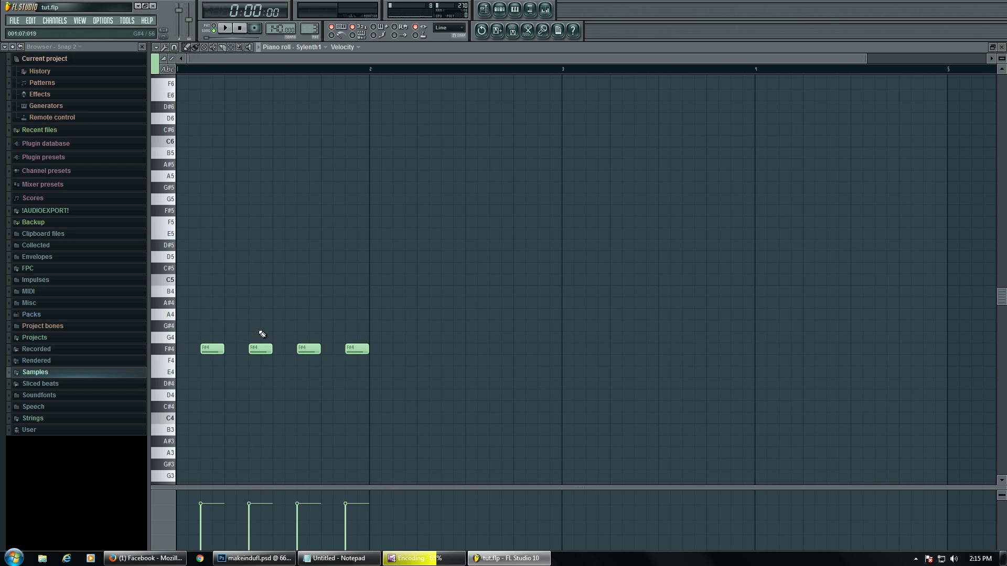
key(ctrl+a)
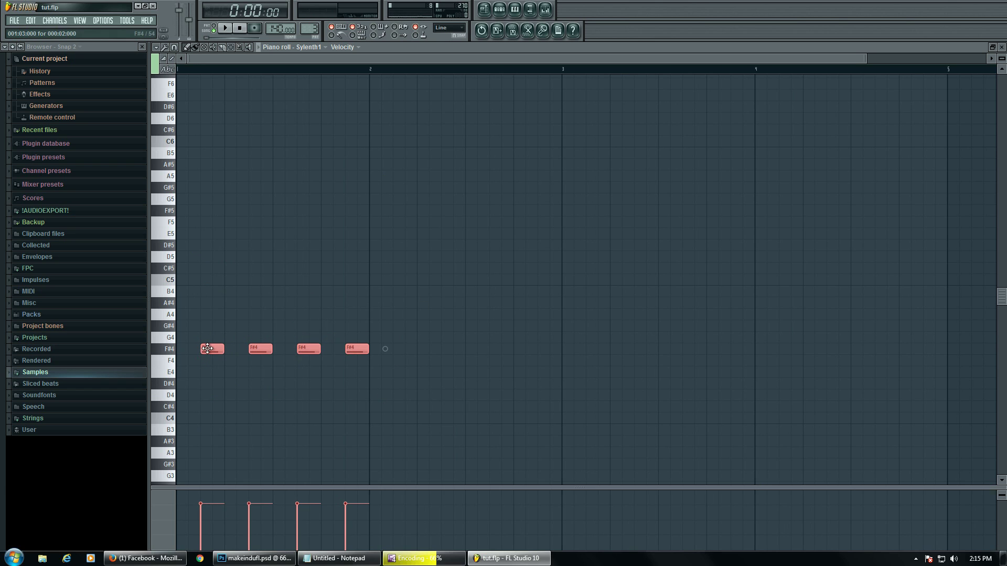
key(shift+Up)
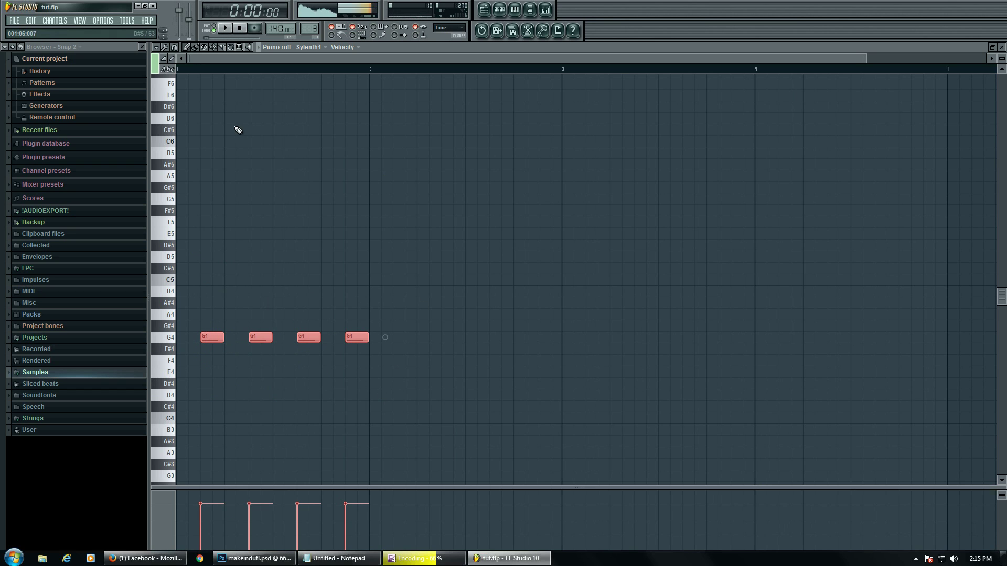
Step: Place Pattern 3 on Track 3 of the playlist at bars 1 and 2
click(484, 9)
click(220, 153)
click(265, 151)
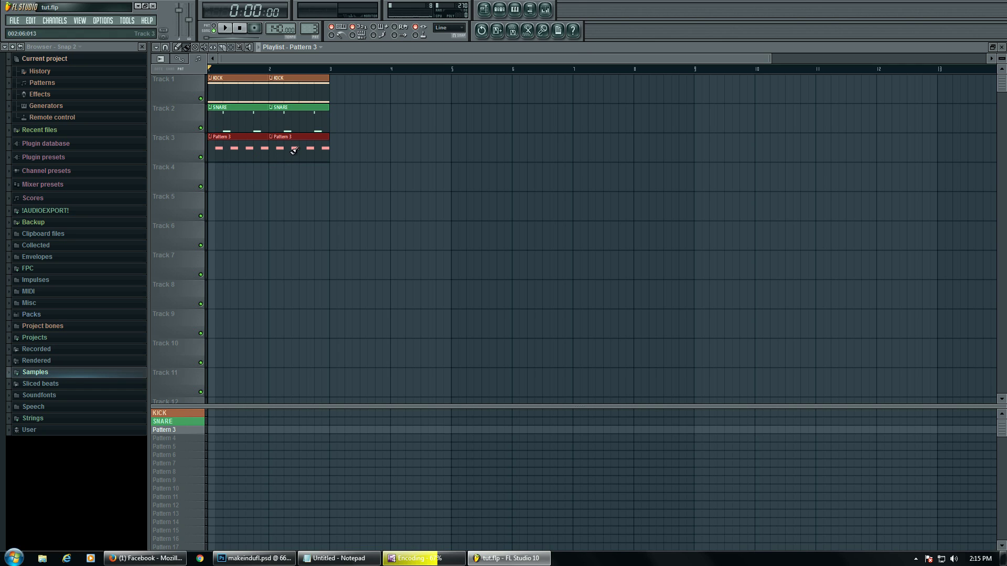
Step: Play the arrangement to hear the offbeat notes with the drums, and return to the Sylenth1 piano roll
key(space)
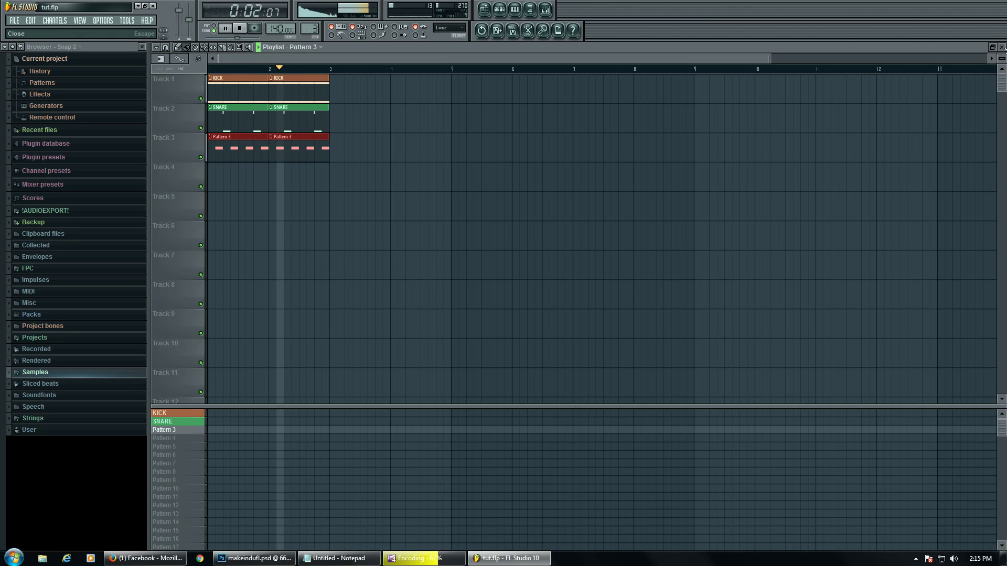
key(F7)
key(space)
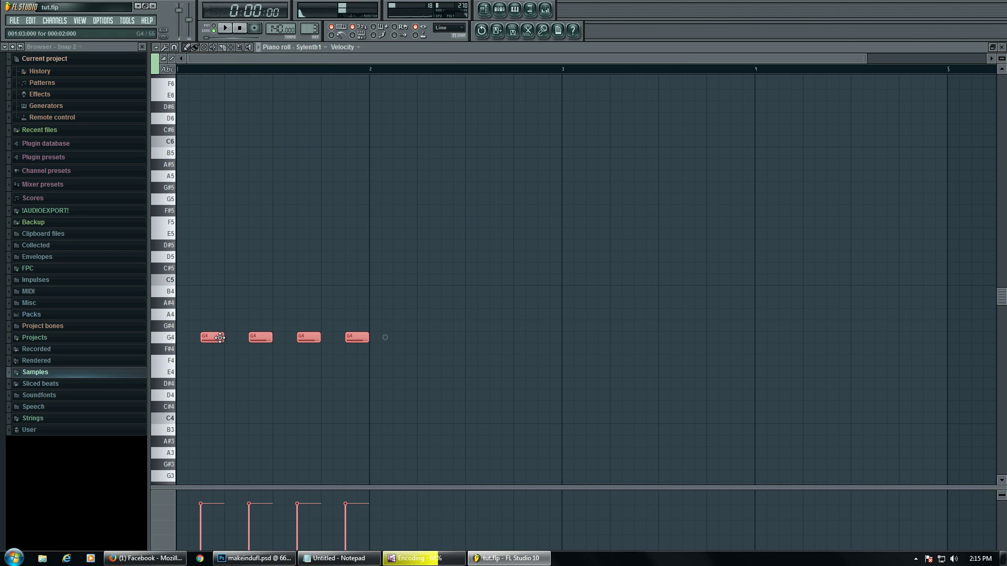
Step: Audition the G4, G5, G3 and E4 keys on the piano roll keyboard to compare root pitches
click(174, 340)
click(174, 203)
click(172, 476)
click(175, 374)
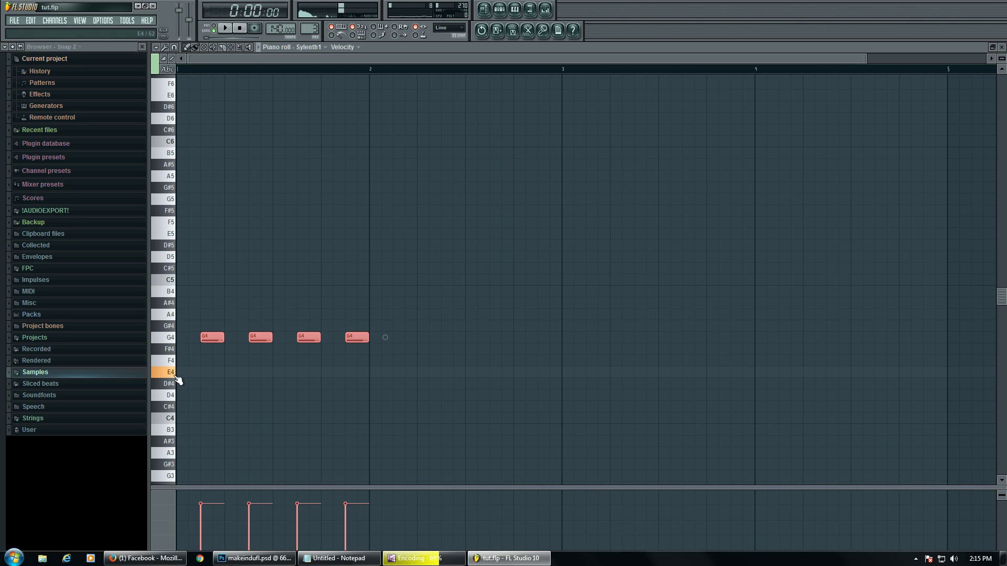
click(174, 340)
click(174, 341)
Step: Transpose the four offbeat notes in bar 1 down to F4 and play them with the drums
key(space)
drag(210, 338, 209, 362)
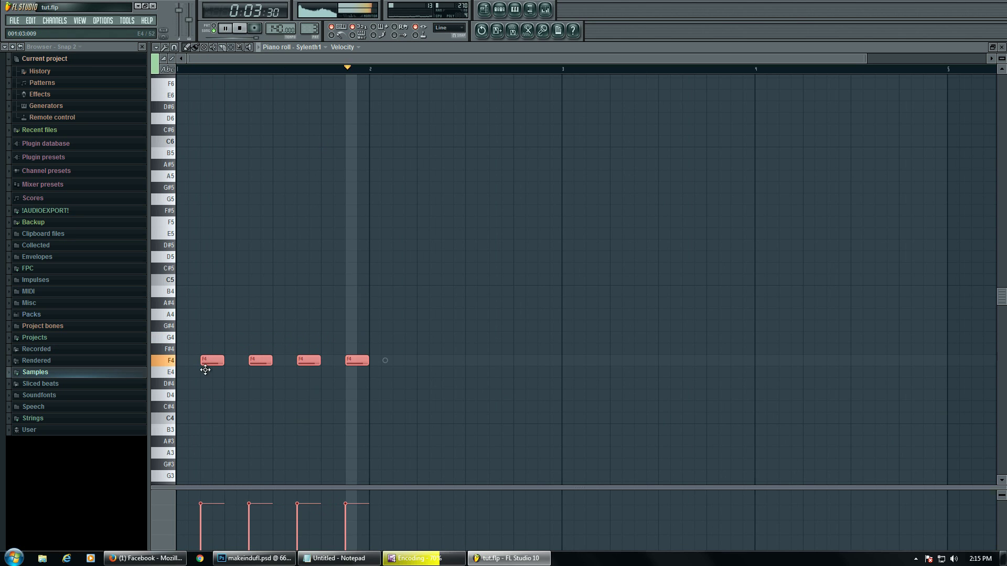
key(space)
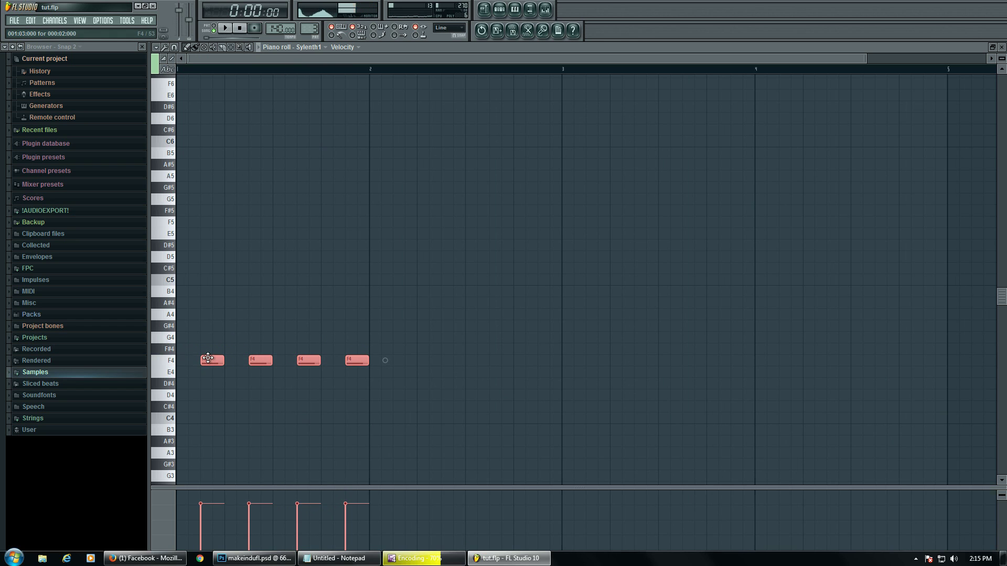
key(space)
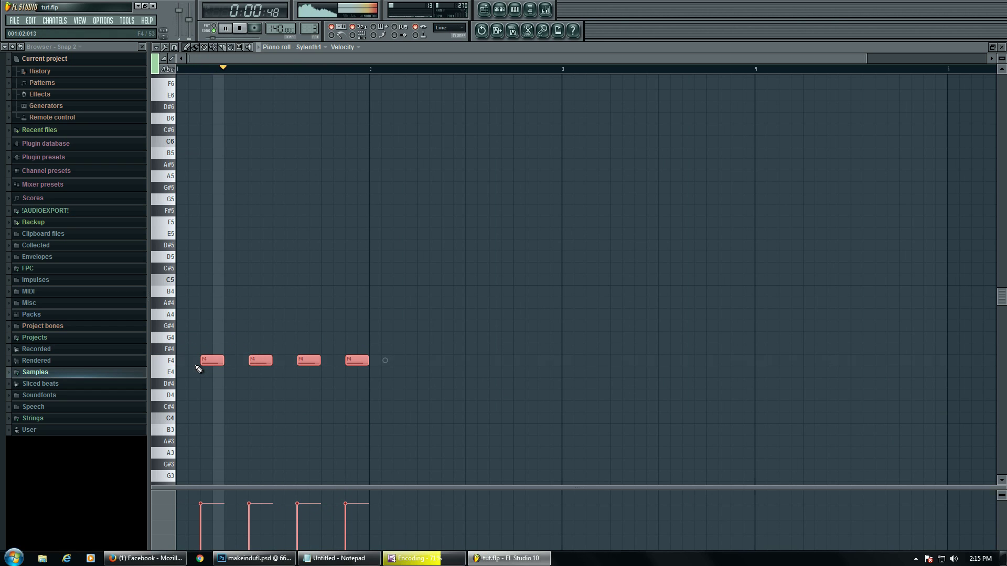
key(space)
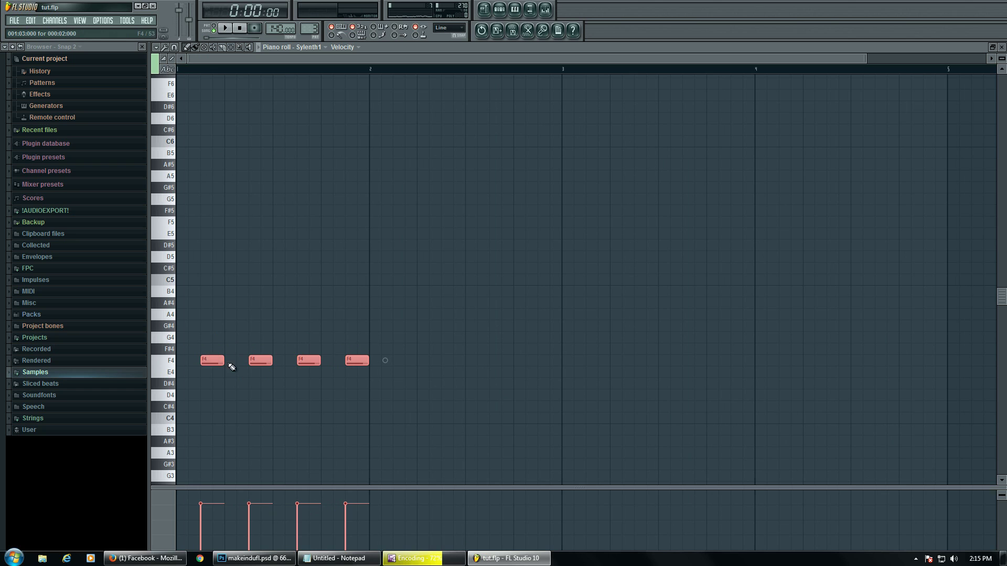
Step: Try splitting each offbeat F4 note into two notes of half the length, listen, and restore the original single notes
drag(224, 361, 218, 362)
key(space)
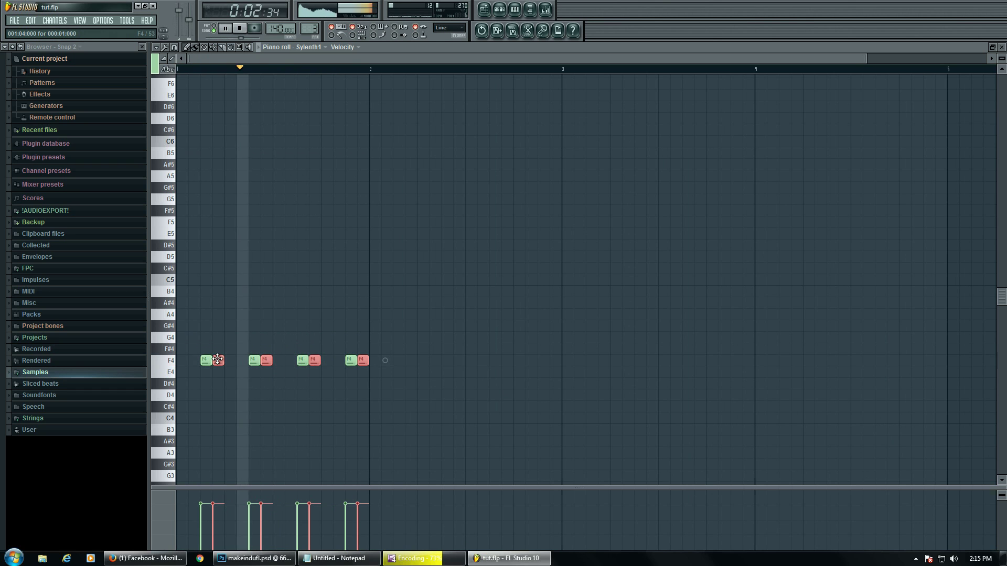
key(space)
key(ctrl+z)
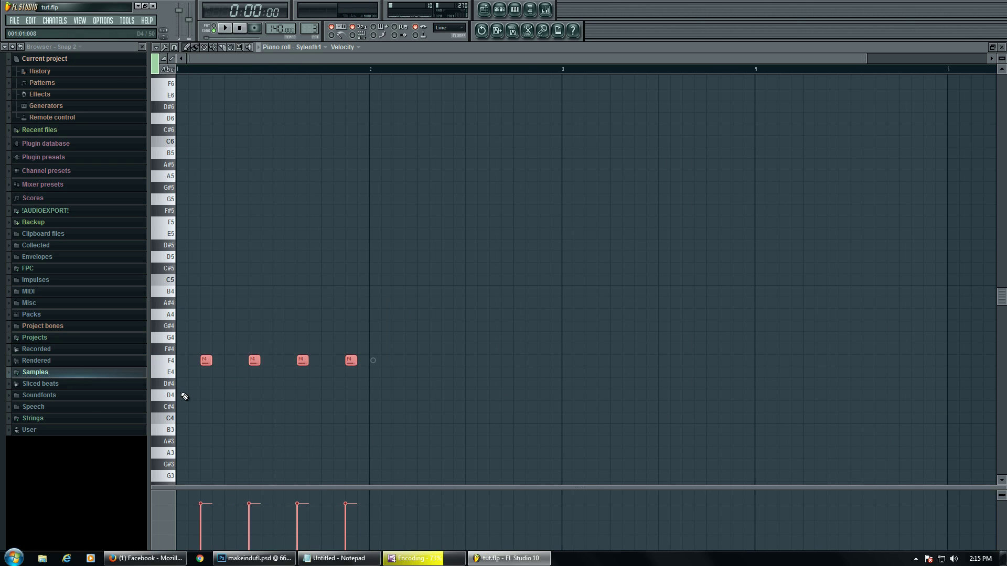
drag(212, 360, 219, 361)
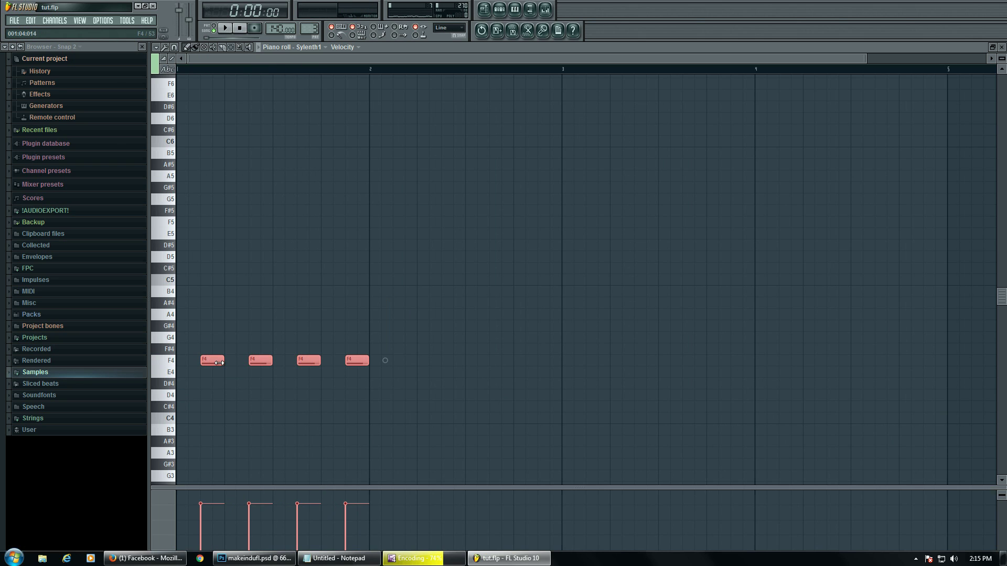
Step: Try the F4 notes on the beats during playback, and move them back onto the offbeats
key(shift+Left)
key(space)
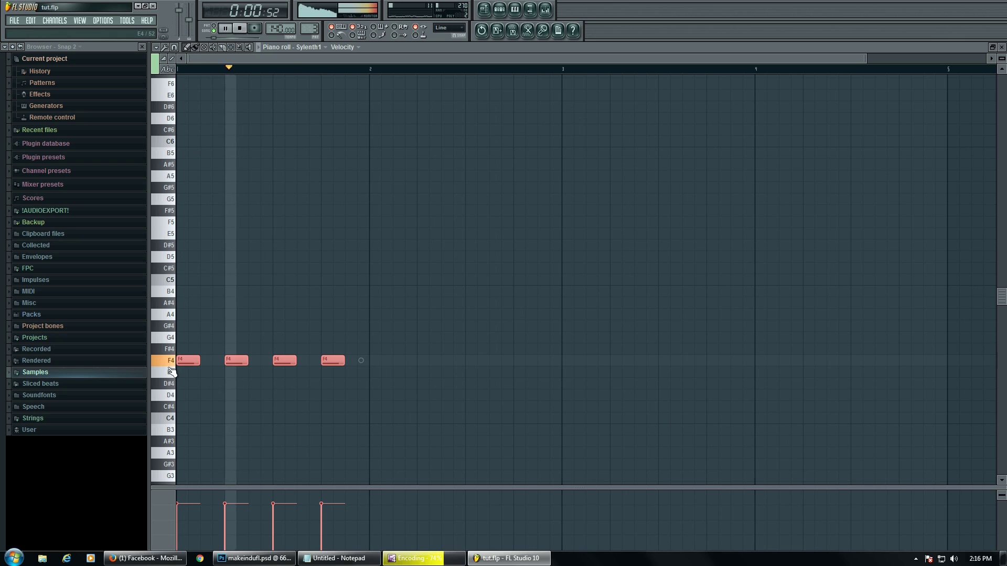
key(space)
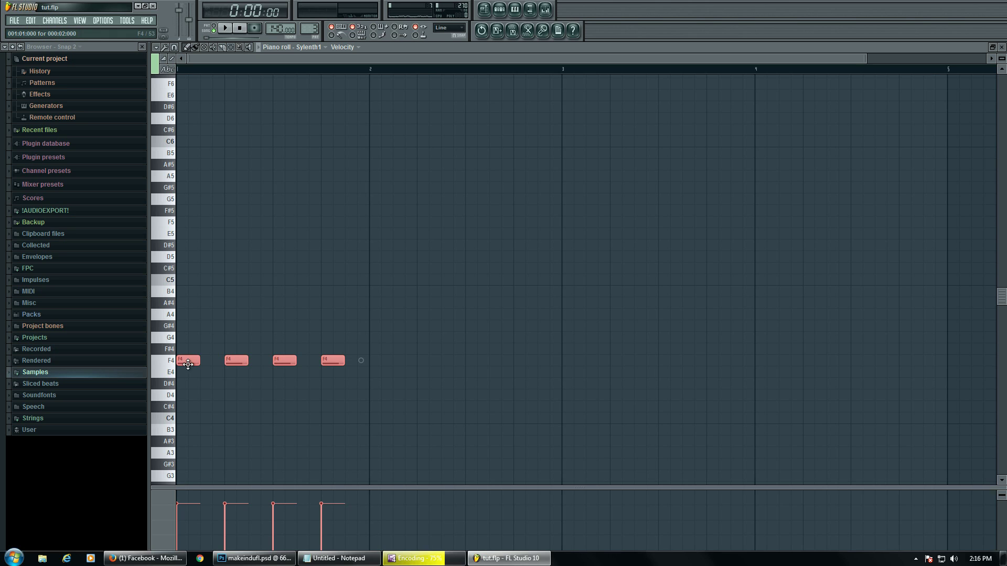
drag(187, 364, 212, 364)
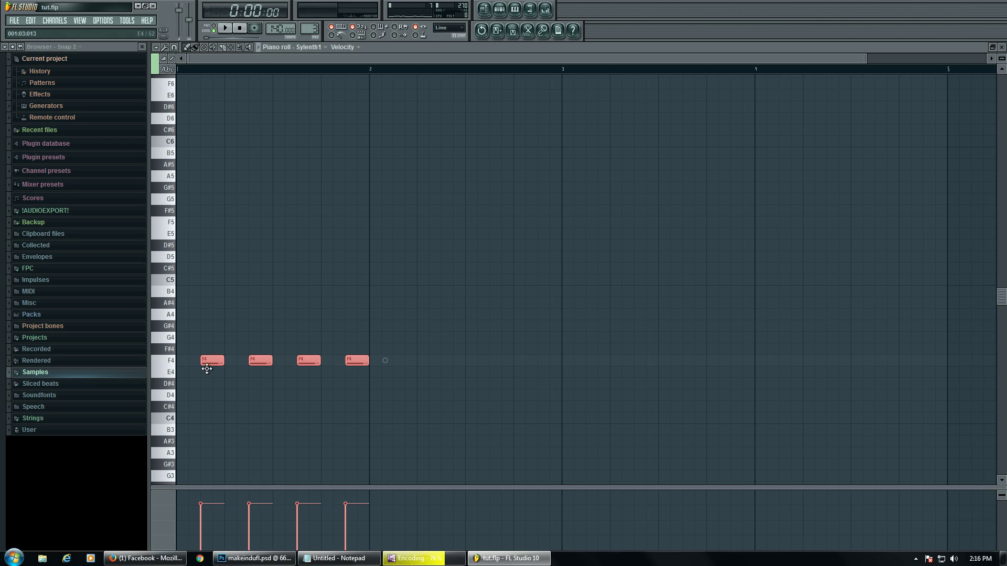
key(space)
key(space)
Step: Leave the piano roll for the Sylenth1 plugin and set its filter control cutoff to 146.16 Hz while auditioning notes
click(1001, 46)
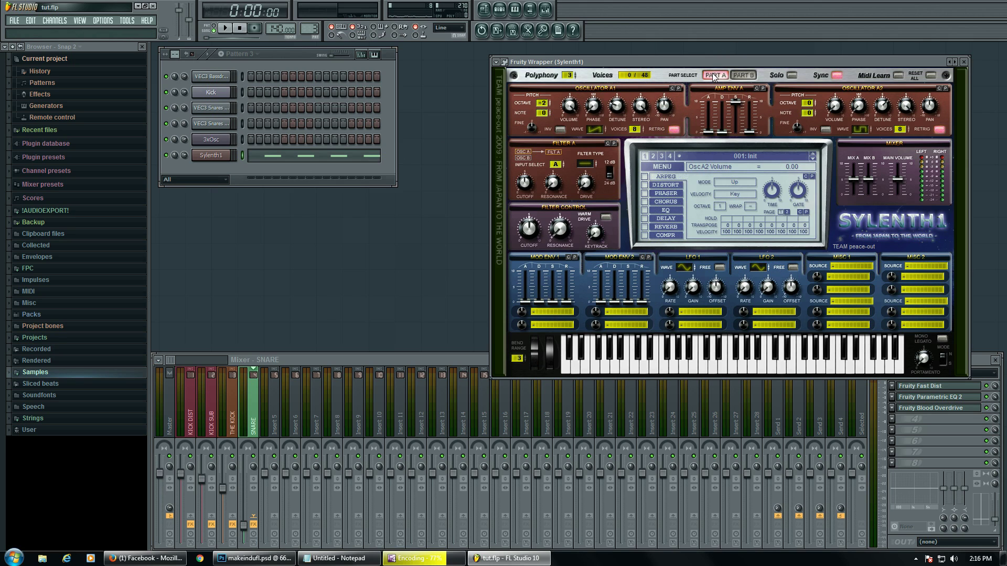
click(619, 107)
drag(620, 121, 619, 153)
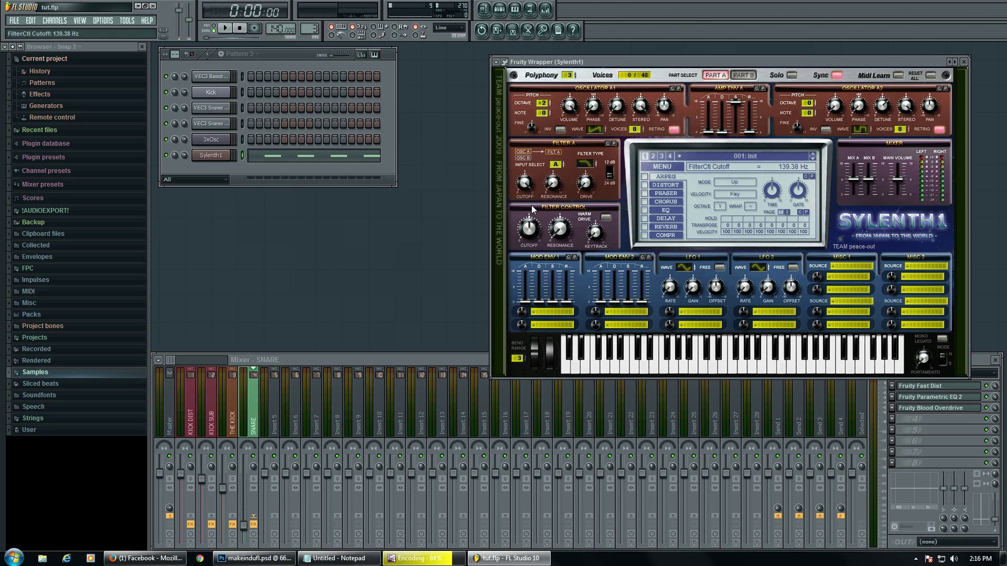
key(x)
key(w)
drag(529, 186, 504, 134)
mouse_move(529, 230)
mouse_down()
mouse_move(531, 201)
mouse_move(528, 262)
mouse_move(534, 231)
mouse_up()
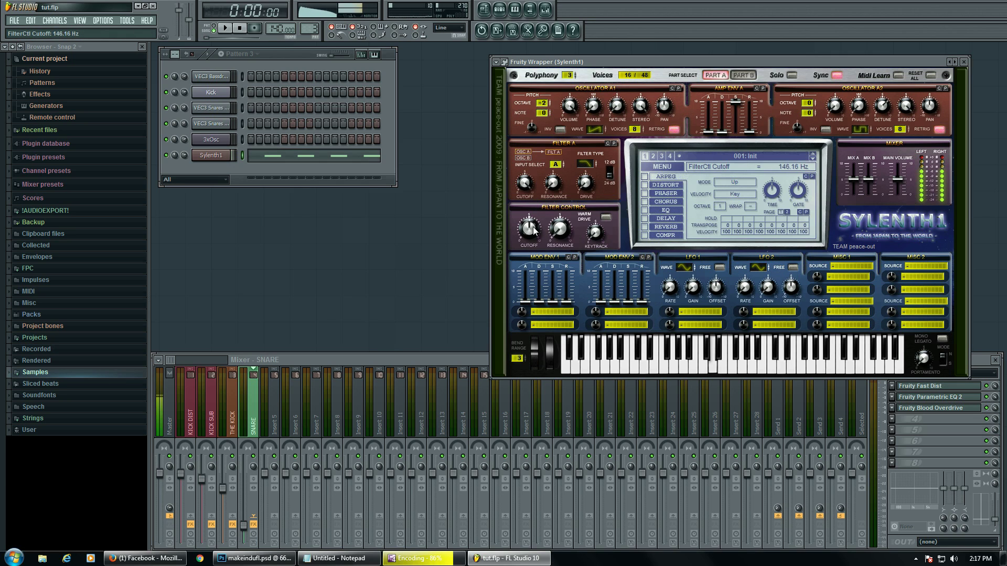
Step: Sweep the Filter A cutoff in Sylenth1 and set it to 21341.28 Hz
drag(528, 185, 527, 207)
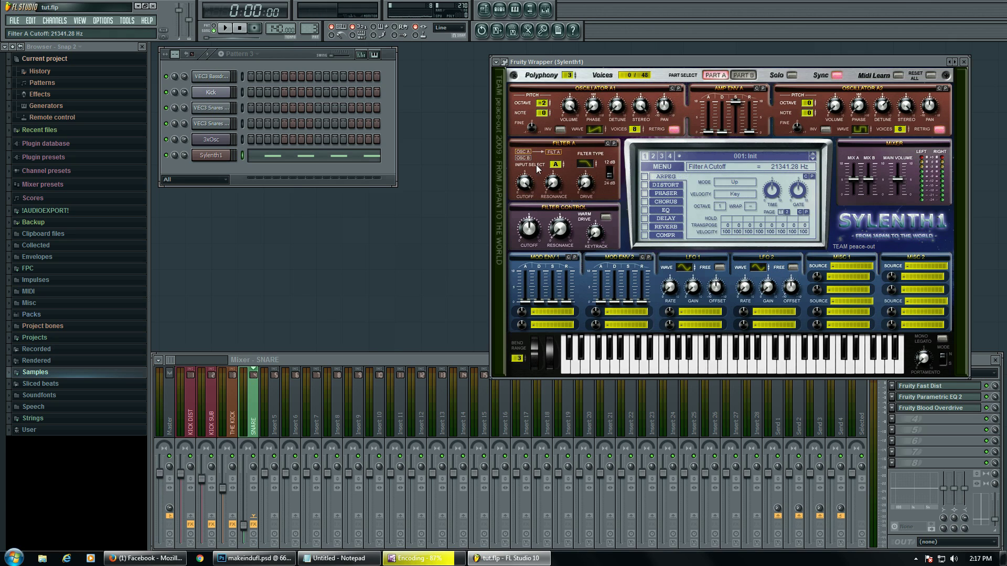
drag(524, 182, 527, 202)
drag(524, 184, 523, 193)
drag(521, 239, 531, 178)
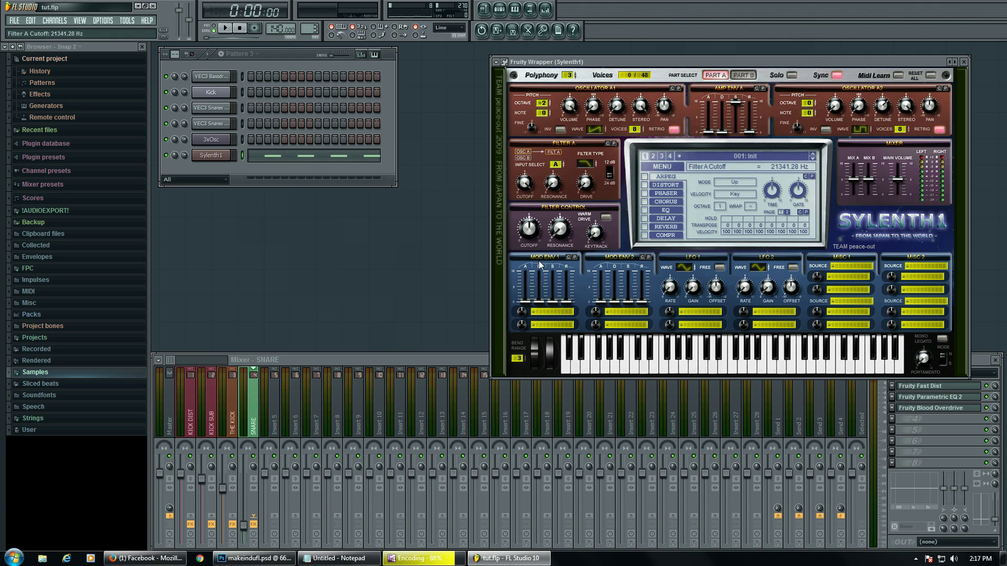
Step: Assign the first destination of Mod Env 1 to Cutoff A
click(543, 312)
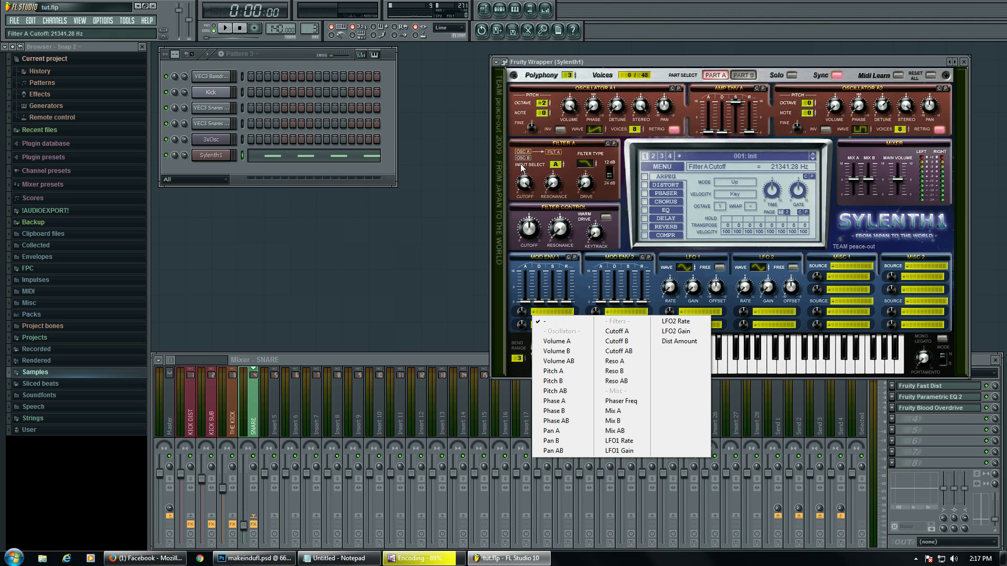
click(622, 352)
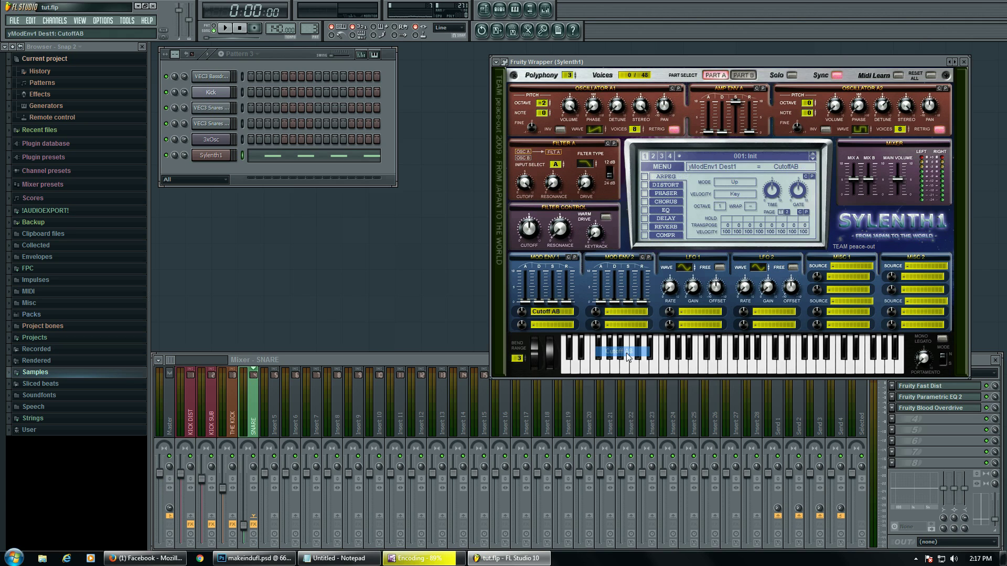
click(548, 313)
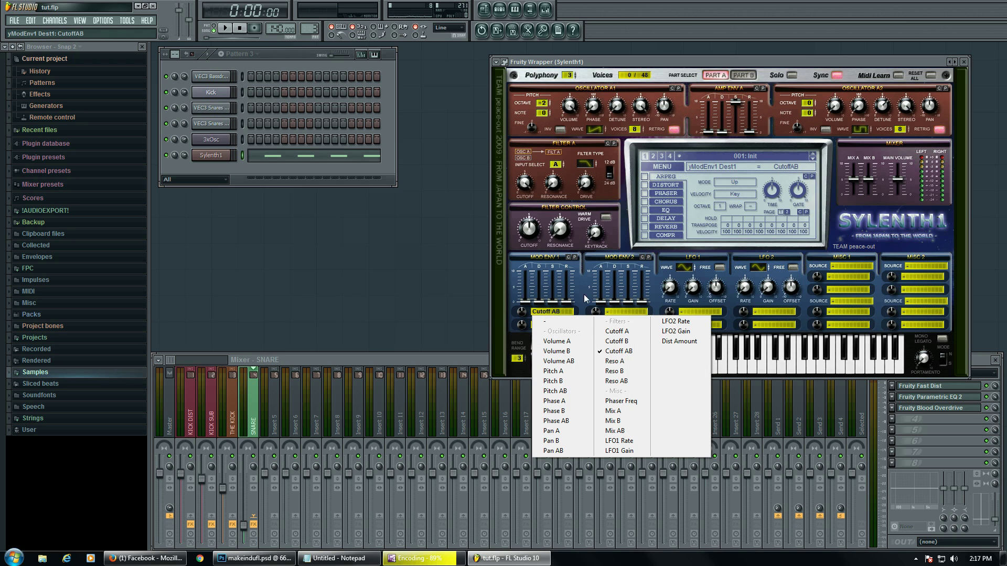
click(619, 330)
Step: Raise Mod Env 1 decay to 10.00 with sustain and release at maximum, and set its Cutoff A amount to -10.00
drag(527, 301, 551, 181)
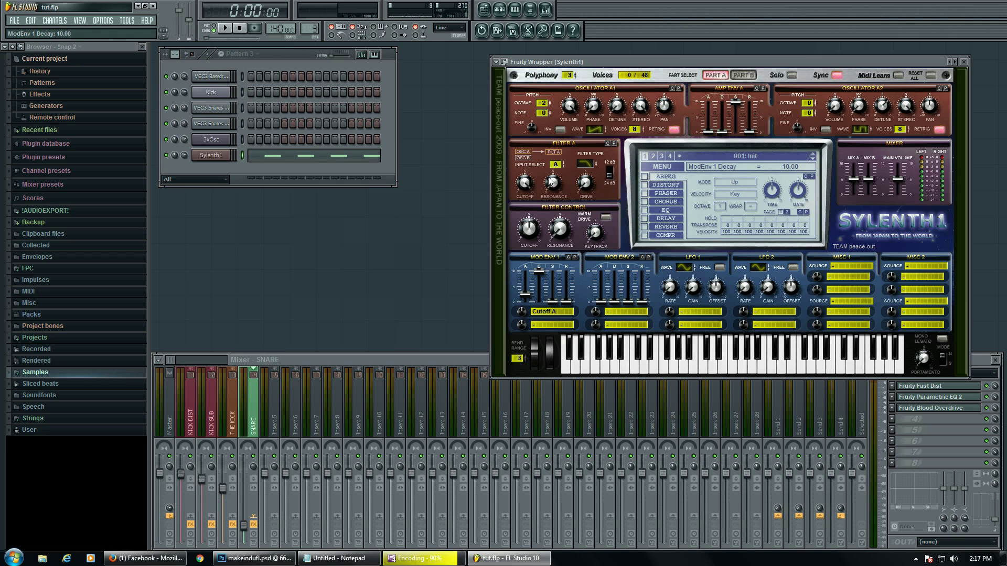
drag(553, 303, 560, 203)
drag(567, 302, 581, 165)
key(x)
drag(522, 311, 520, 412)
key(x)
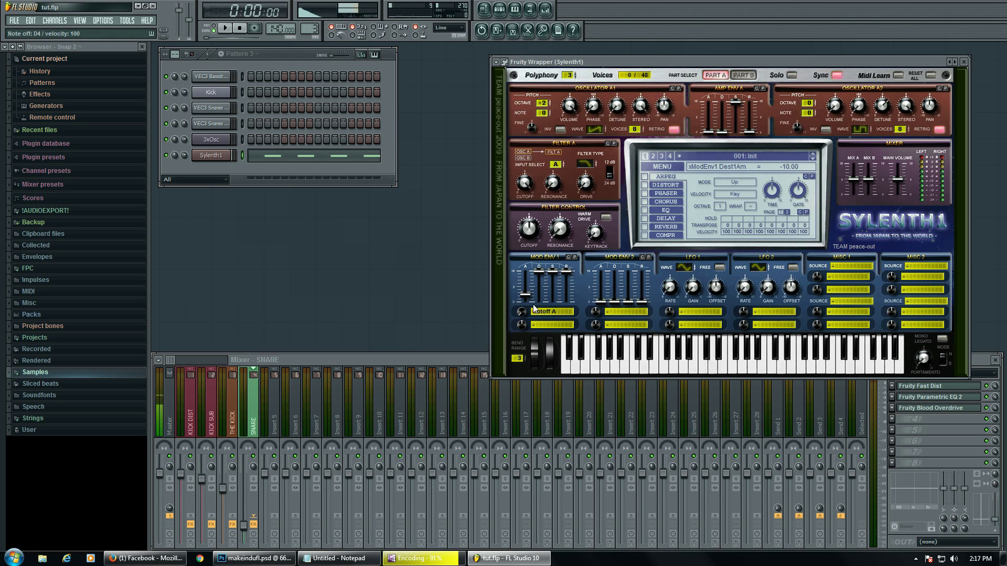
Step: Set the Mod Env 1 attack to 2.13 and audition the filter movement with several test notes
mouse_move(526, 296)
mouse_down()
mouse_move(528, 308)
mouse_move(530, 298)
mouse_up()
key(x)
key(x)
key(x)
key(w)
key(y)
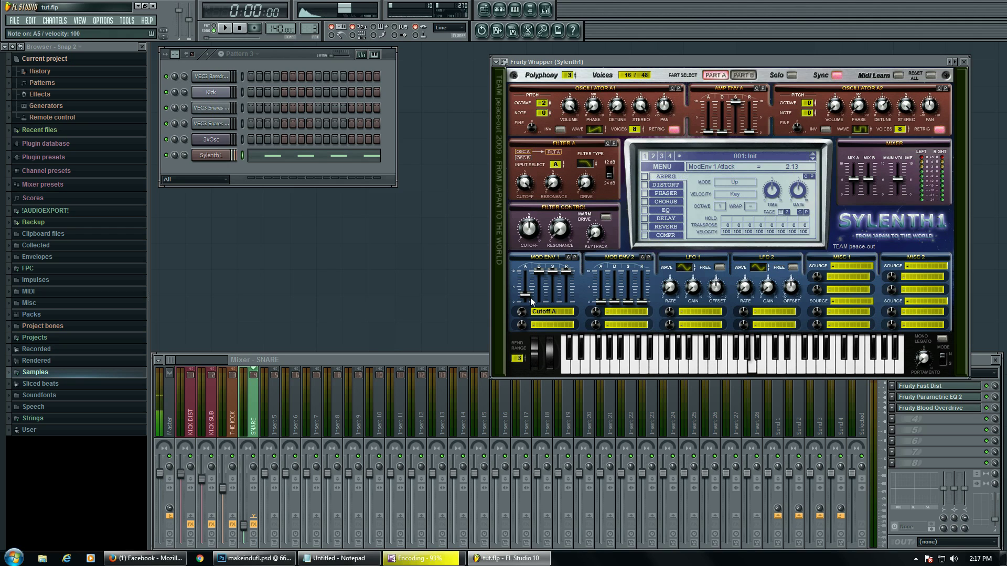
Step: Set the Filter A type to Lowpass and adjust the Oscillator A1 detune while auditioning notes
click(584, 166)
click(584, 165)
key(c)
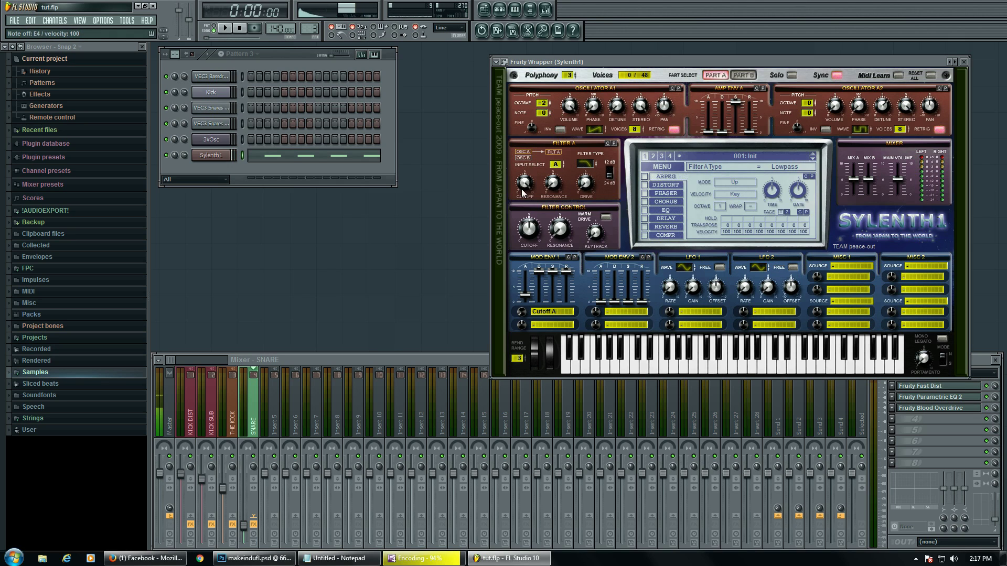
key(e)
key(c)
key(e)
key(c)
key(e)
key(e)
key(b)
key(e)
key(b)
click(599, 108)
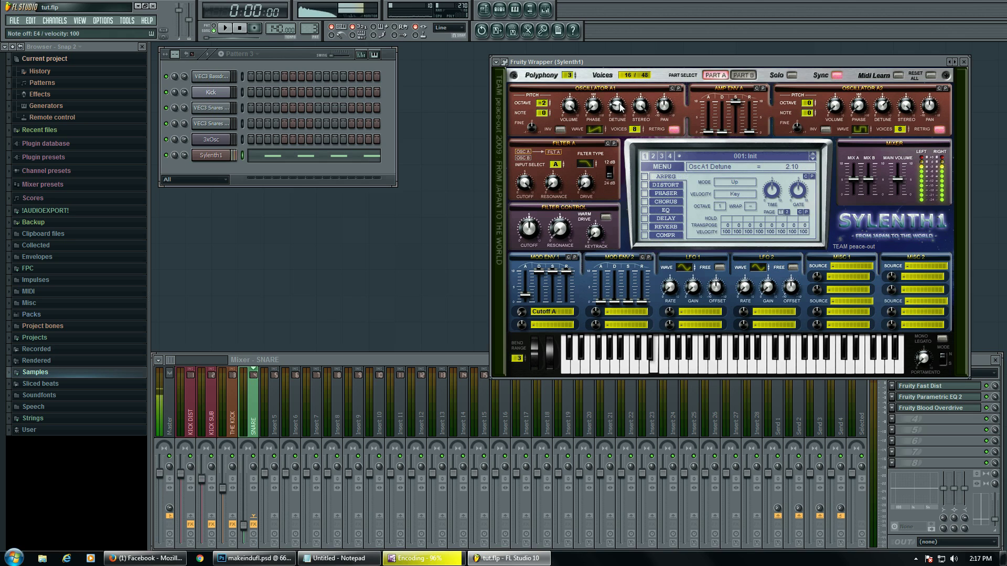
mouse_move(617, 105)
mouse_down()
mouse_move(622, 87)
mouse_move(622, 101)
mouse_up()
Step: Split each offbeat F4 note in the Sylenth1 piano roll into two consecutive one-step notes and start pattern playback
click(331, 156)
click(334, 160)
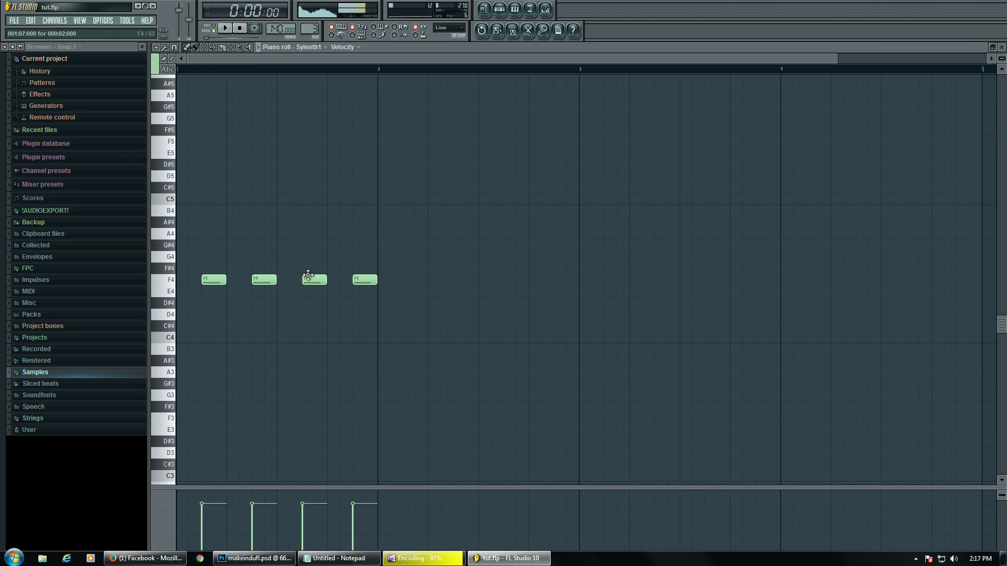
drag(423, 241, 204, 312)
click(382, 279)
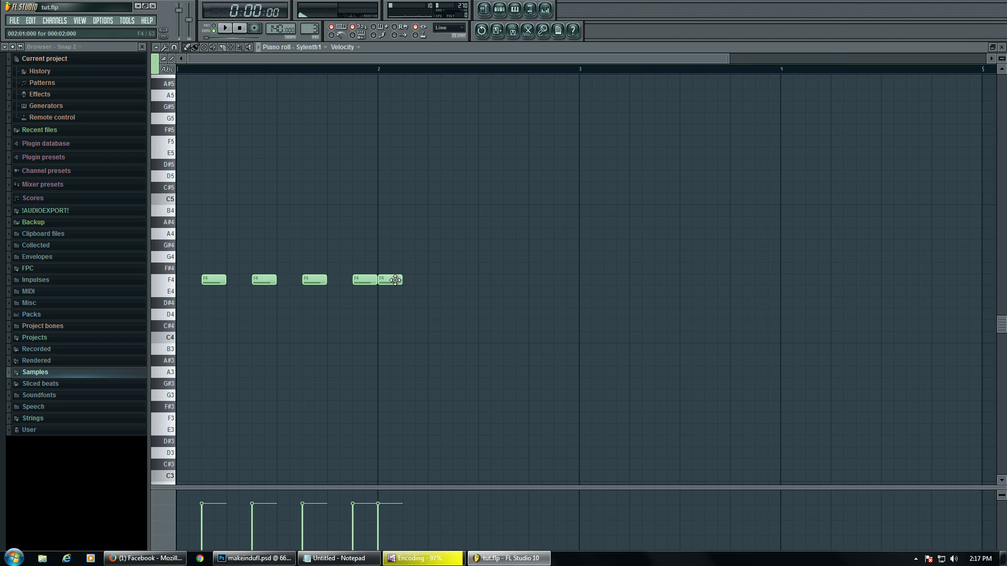
drag(389, 252, 186, 309)
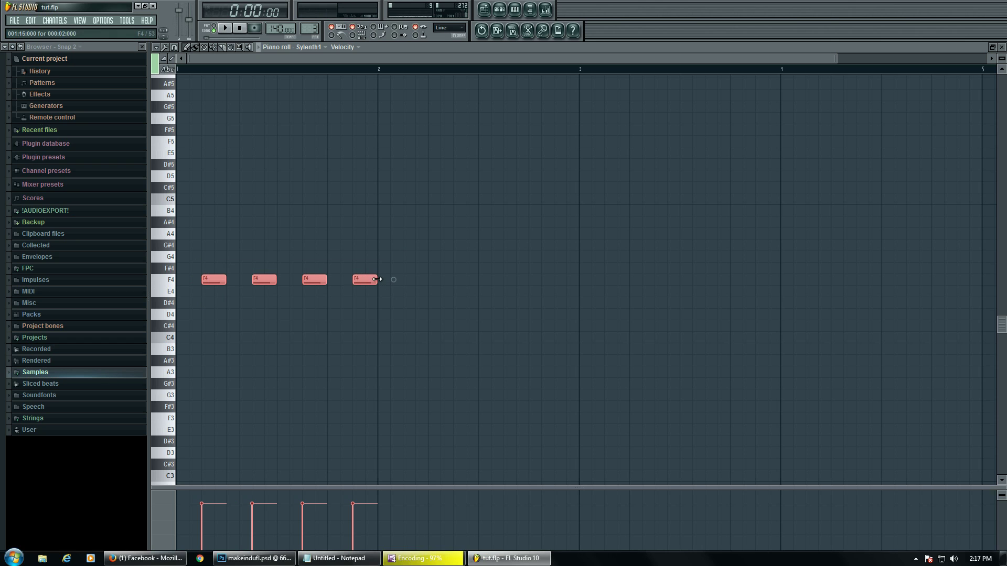
drag(377, 279, 364, 280)
click(225, 28)
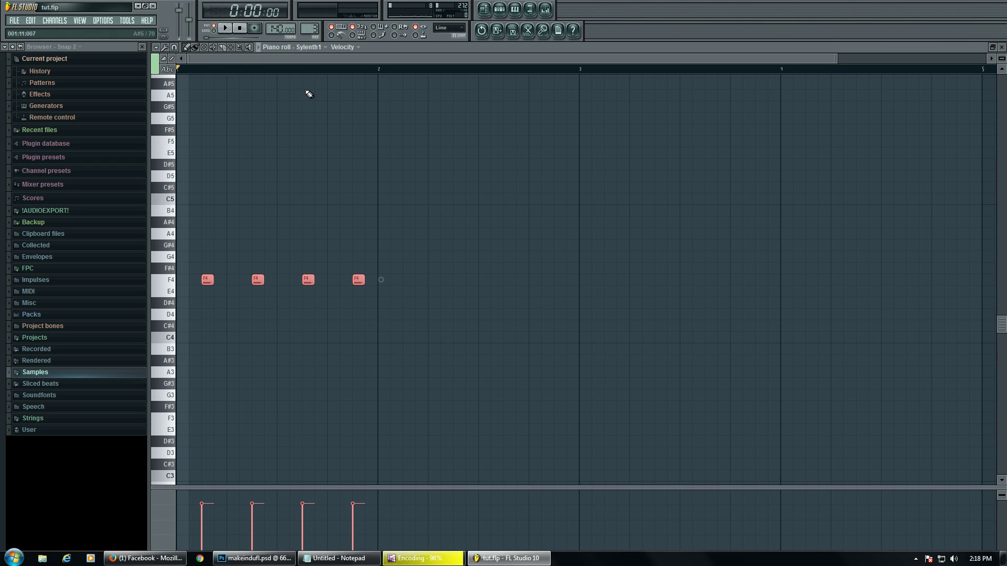
key(ctrl+b)
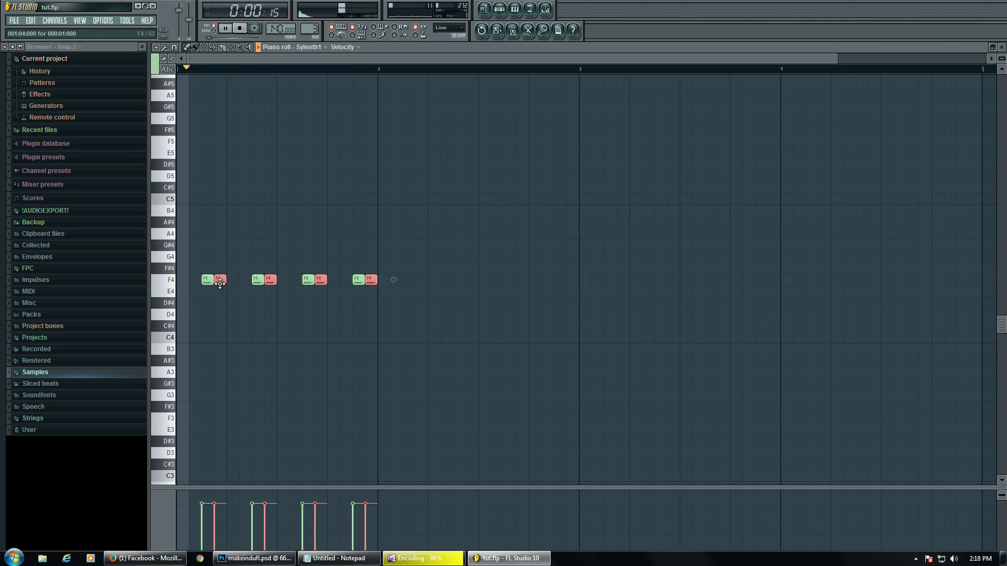
Step: Copy five F4 notes up to F5 on the four beats of bar 1, with beat 2 doubled, and listen
drag(186, 265, 209, 293)
mouse_move(245, 266)
mouse_down()
mouse_move(269, 291)
mouse_move(360, 291)
mouse_up()
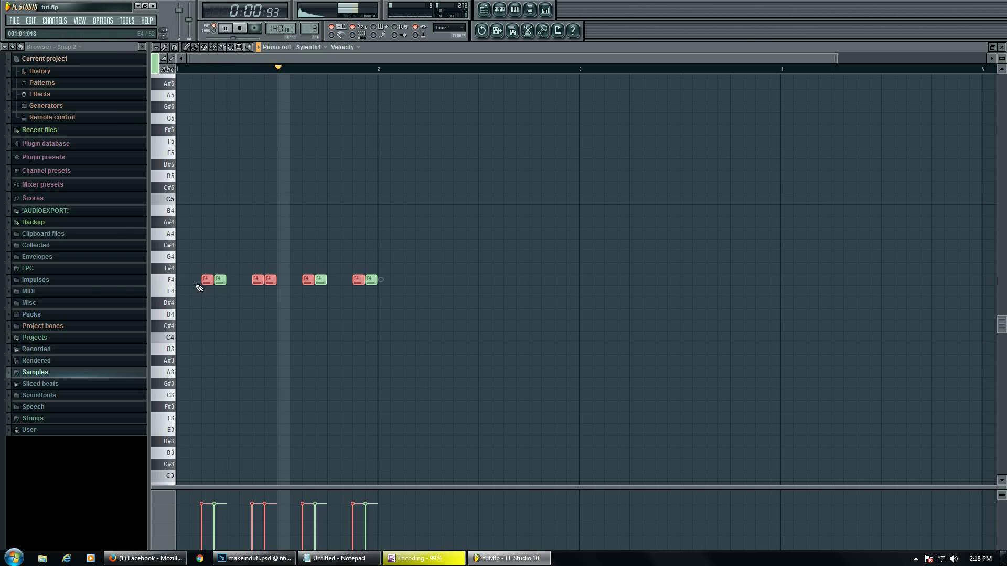
drag(204, 280, 177, 122)
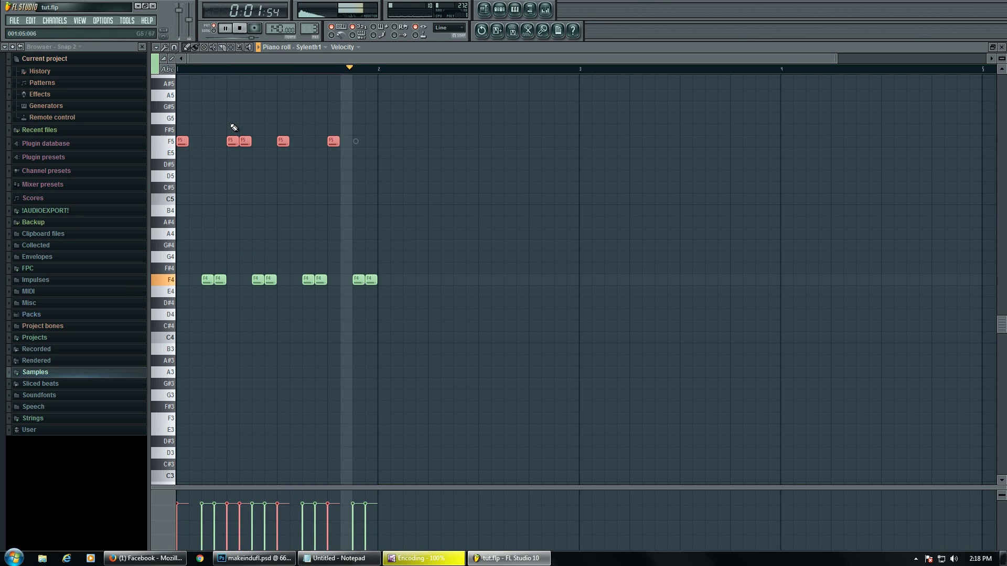
key(space)
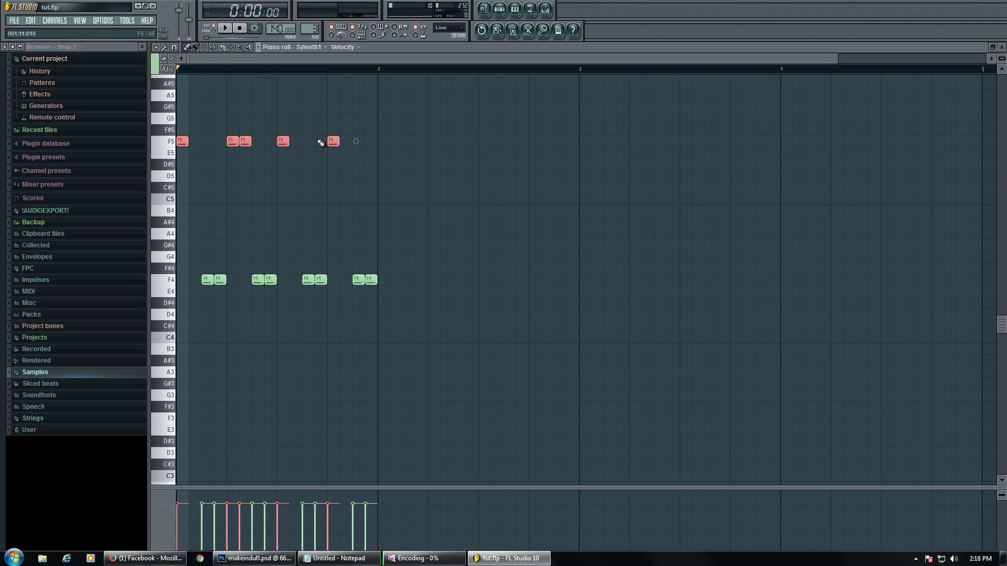
Step: Add a second F5 note right after beat 4, delete the extra F5 after beat 2, and play the pattern
click(347, 141)
right_click(245, 141)
key(space)
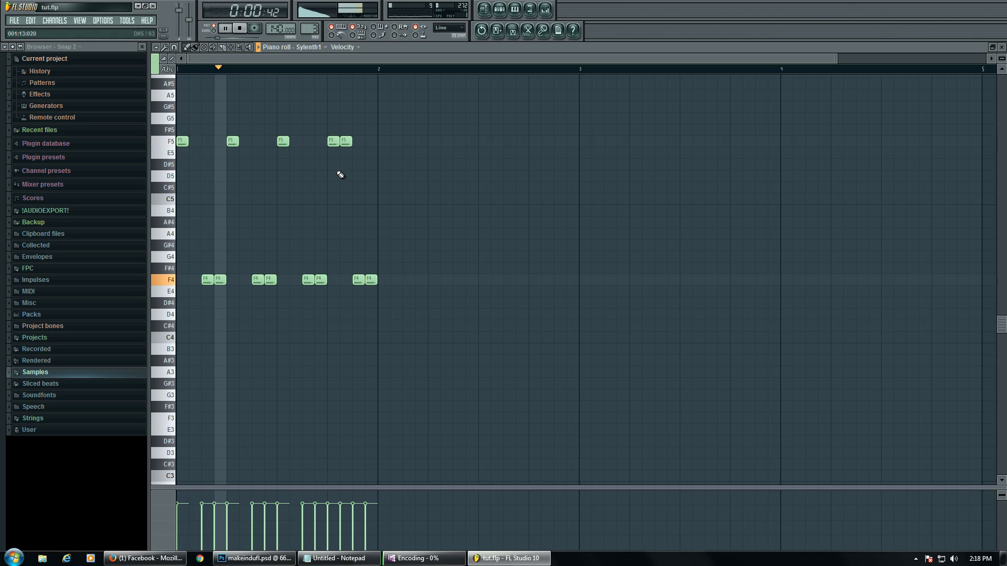
key(space)
Step: Copy all the F5 and F4 notes of bar 1 into bar 2
drag(428, 89, 176, 332)
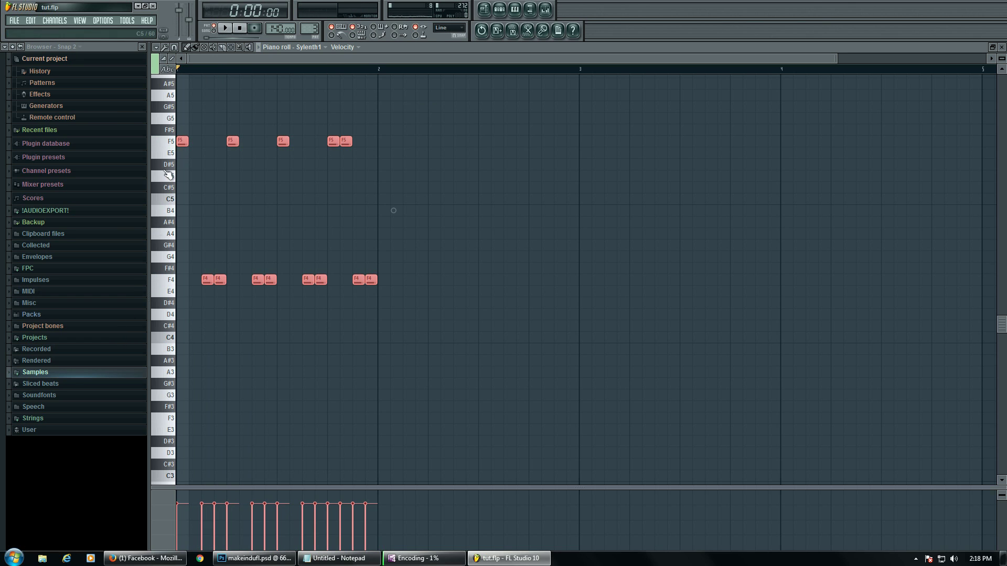
drag(179, 141, 381, 141)
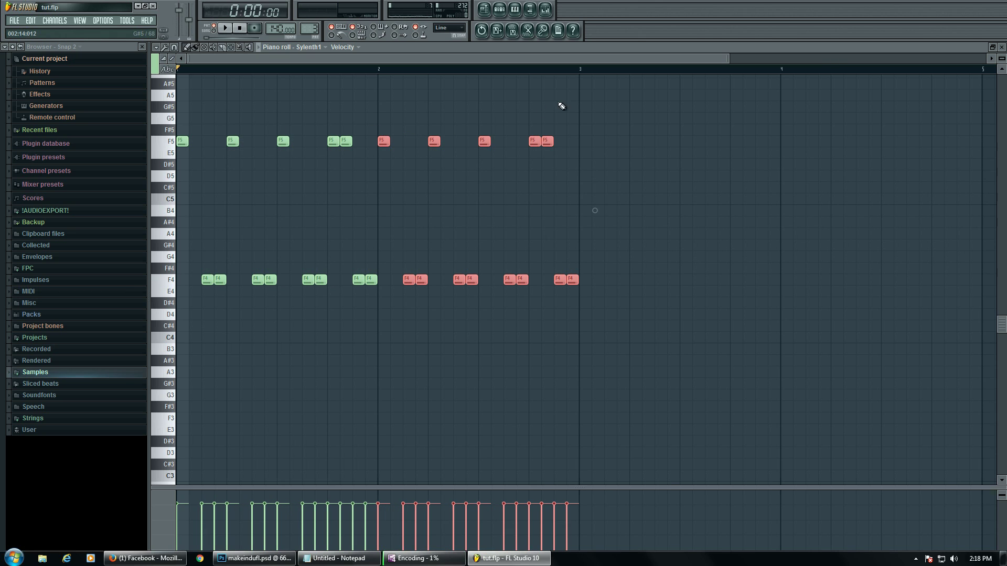
Step: Raise the last two F5 notes of bar 2 to F#5 and the last two F4 notes to F#4, playing the pattern
drag(533, 143, 549, 129)
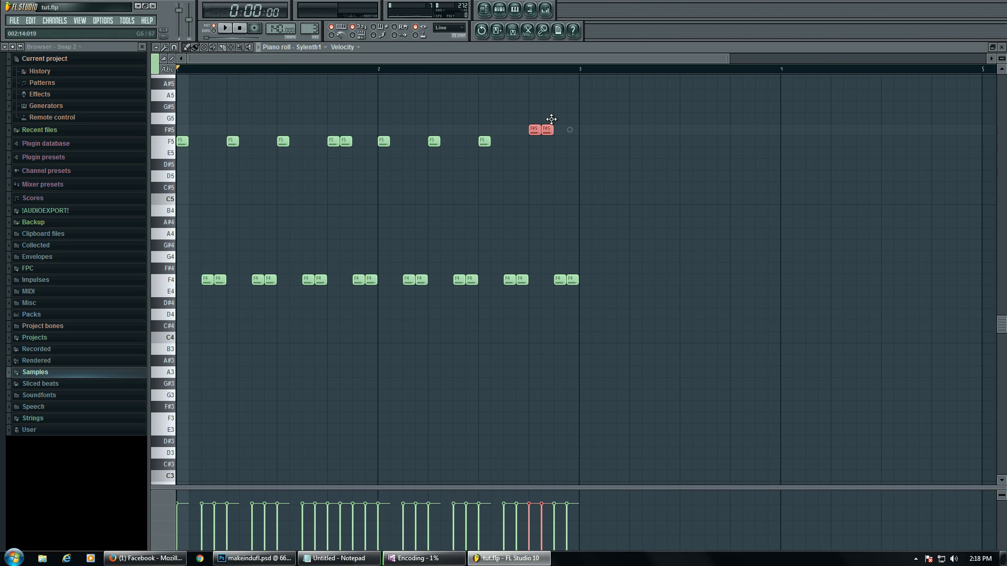
key(space)
drag(618, 253, 565, 288)
key(shift+Up)
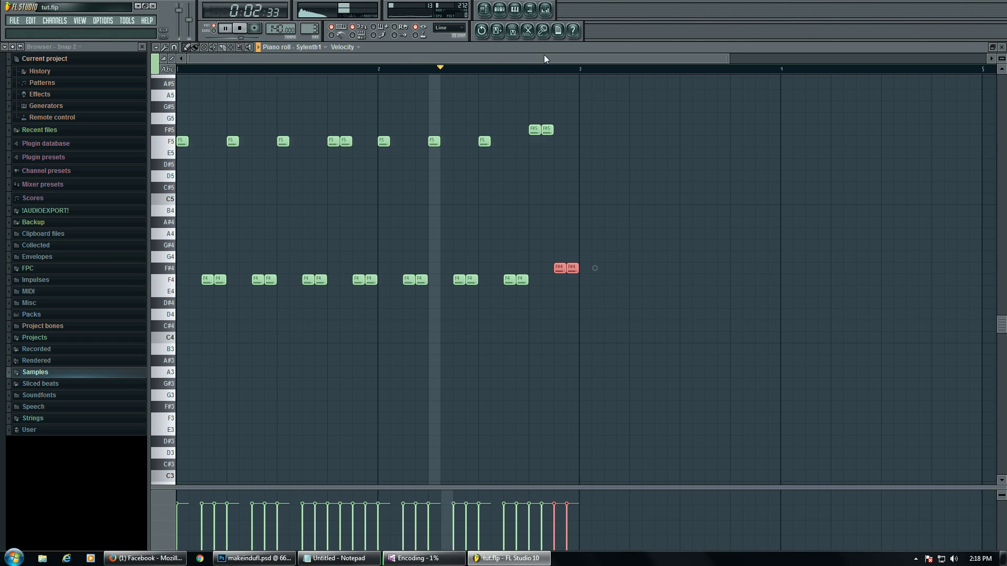
key(space)
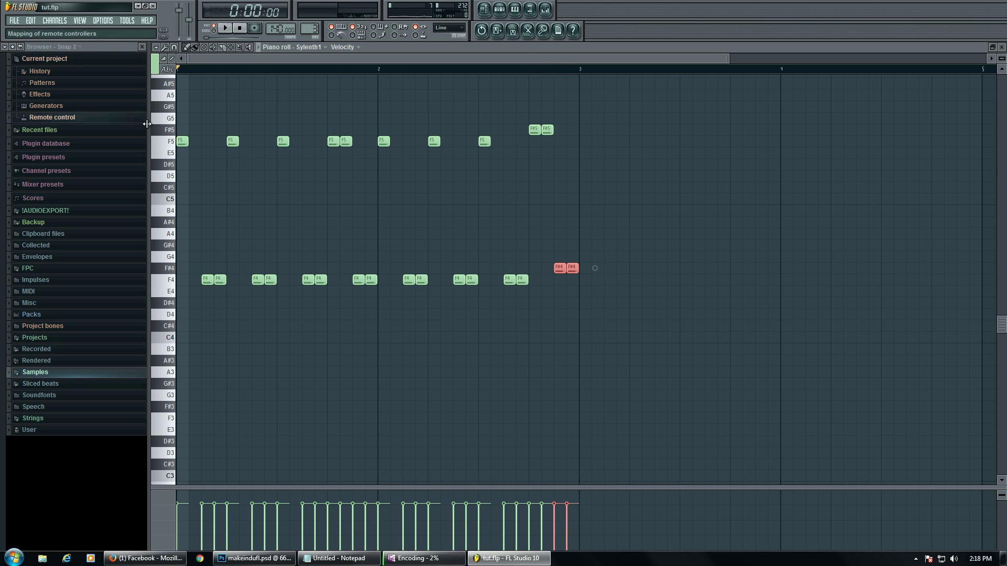
Step: Audition F5 and F#5 alternately on the piano roll keyboard to hear the semitone step between them
click(173, 131)
click(174, 130)
click(173, 142)
click(172, 121)
click(172, 142)
click(172, 131)
click(172, 143)
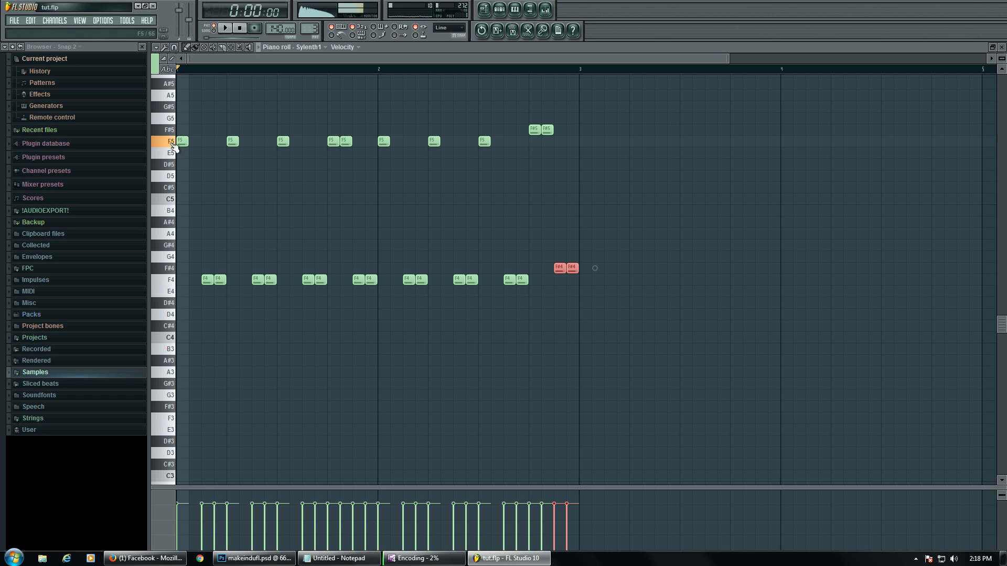
click(173, 130)
click(172, 142)
click(173, 131)
click(172, 142)
click(173, 130)
click(172, 142)
click(173, 131)
click(173, 130)
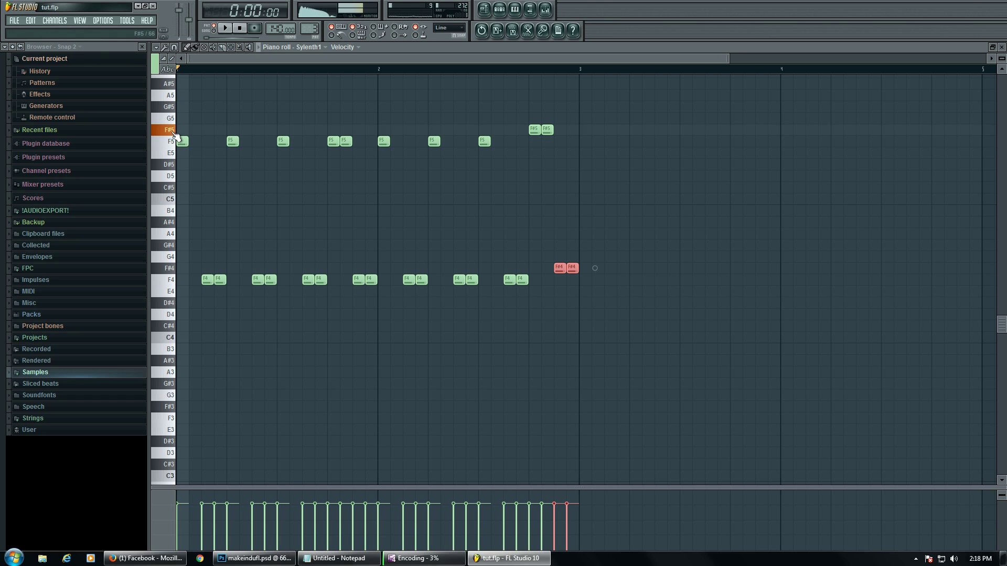
Step: Try the last four notes of bar 2 at D#, D and C# with the pattern playing, and return them to F#5 and F#4
scroll(411, 171, up, 3)
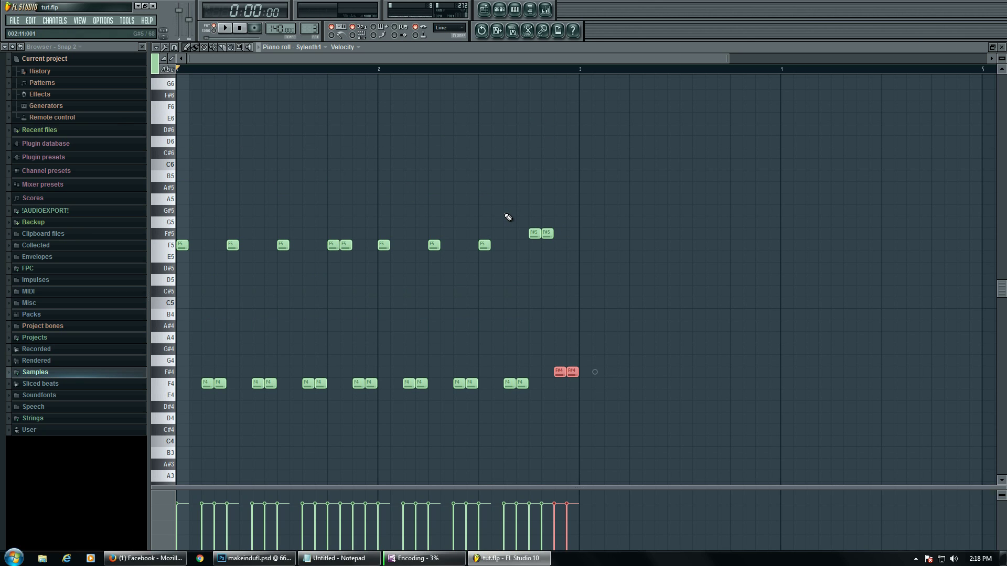
drag(517, 196, 685, 411)
drag(593, 112, 532, 457)
drag(535, 236, 536, 282)
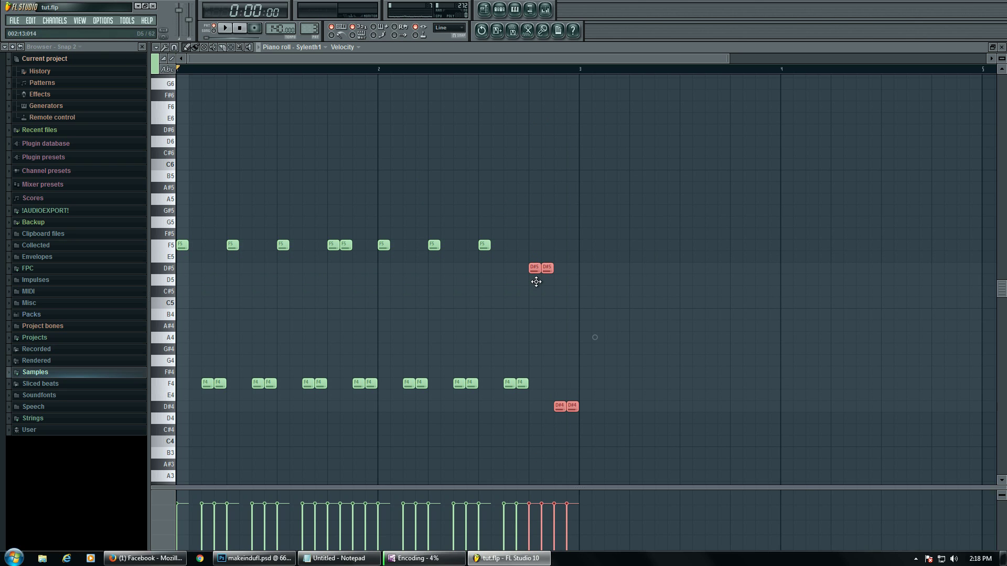
key(space)
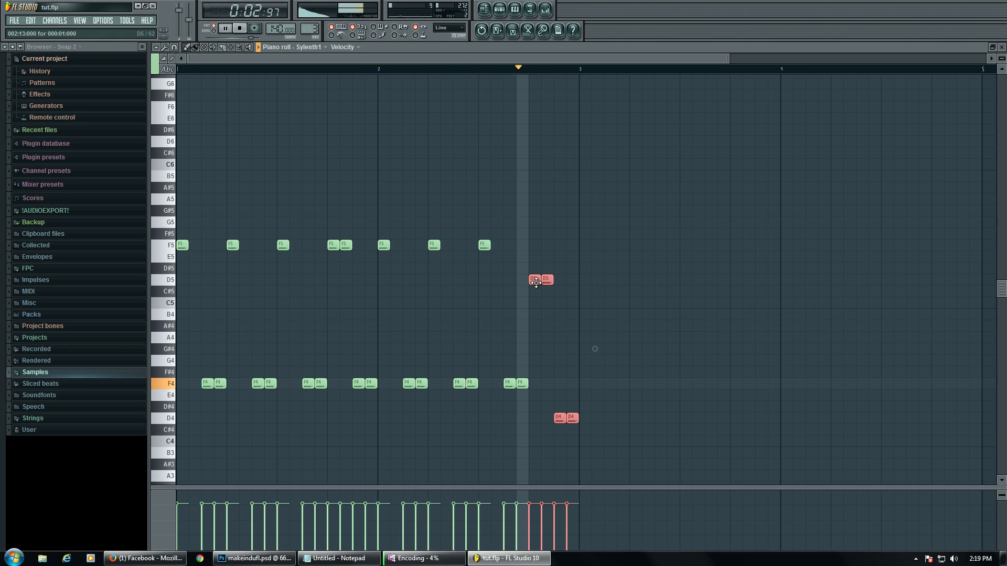
drag(536, 284, 539, 298)
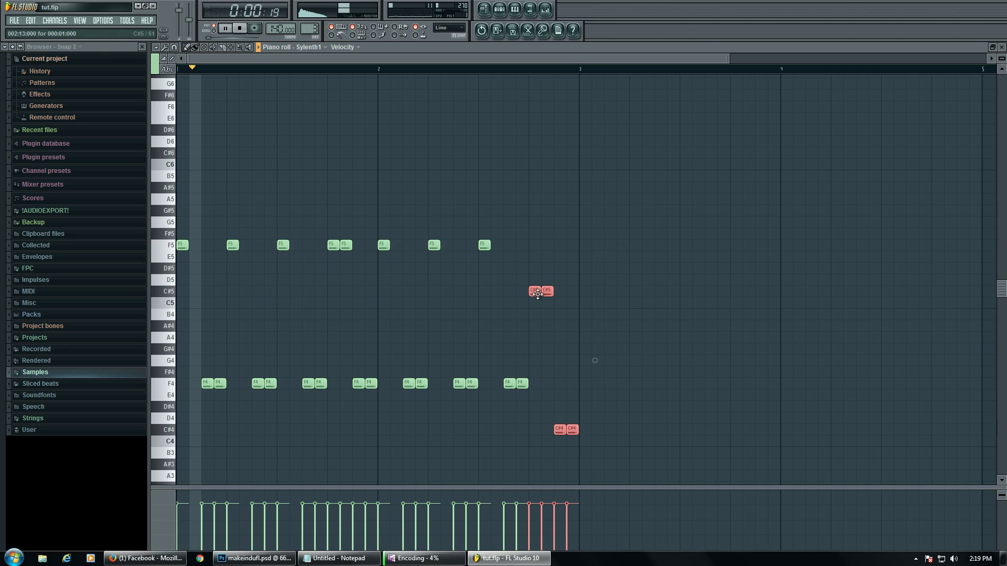
drag(537, 295, 539, 223)
key(space)
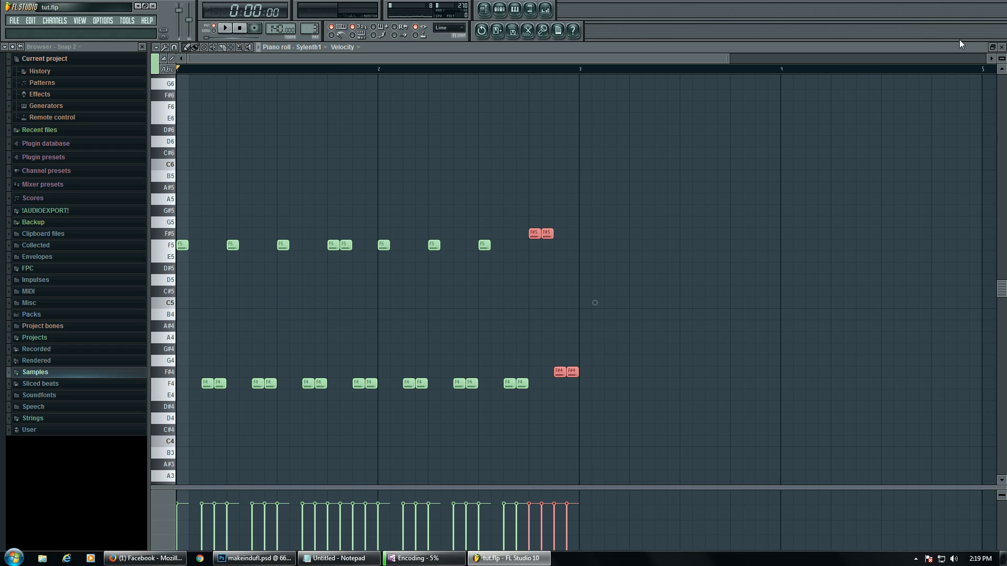
Step: Close the piano roll and the Sylenth1 window, and clone the Sylenth1 channel
click(1003, 47)
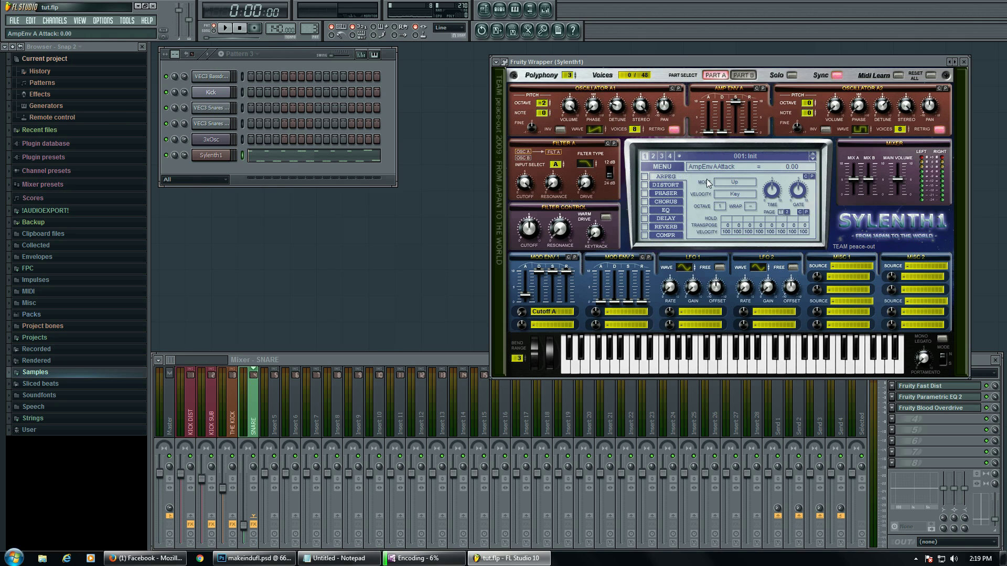
click(964, 61)
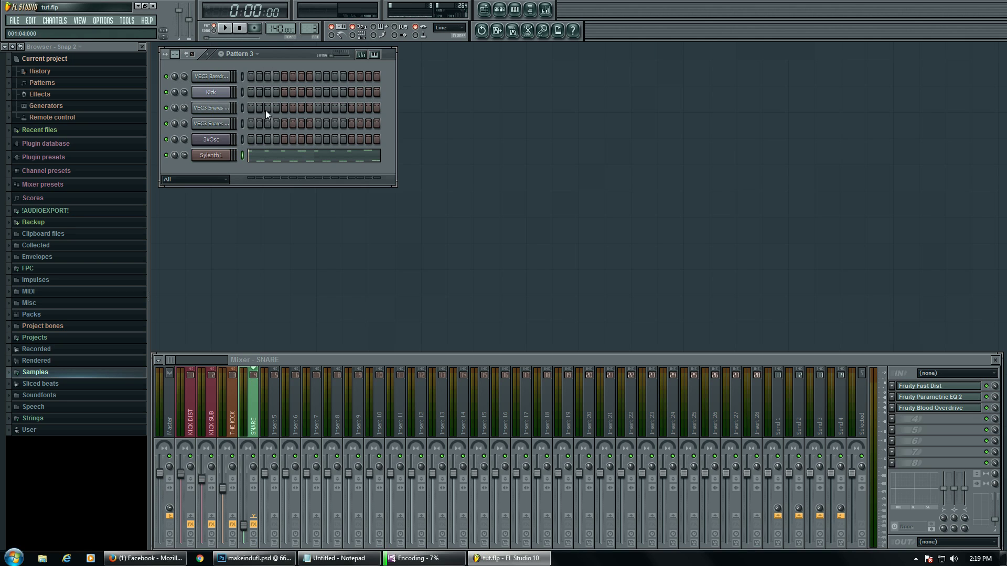
right_click(203, 152)
click(253, 273)
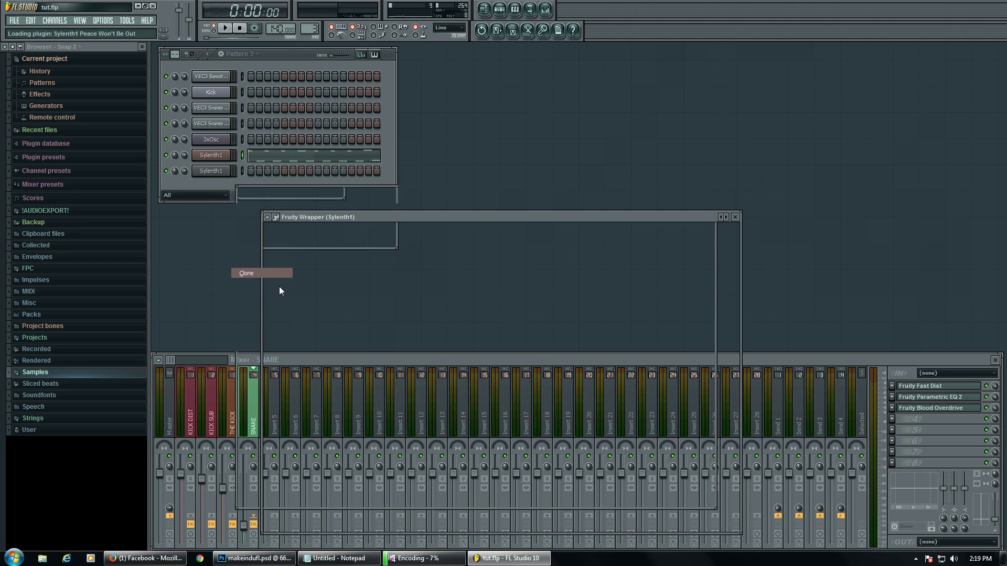
click(226, 29)
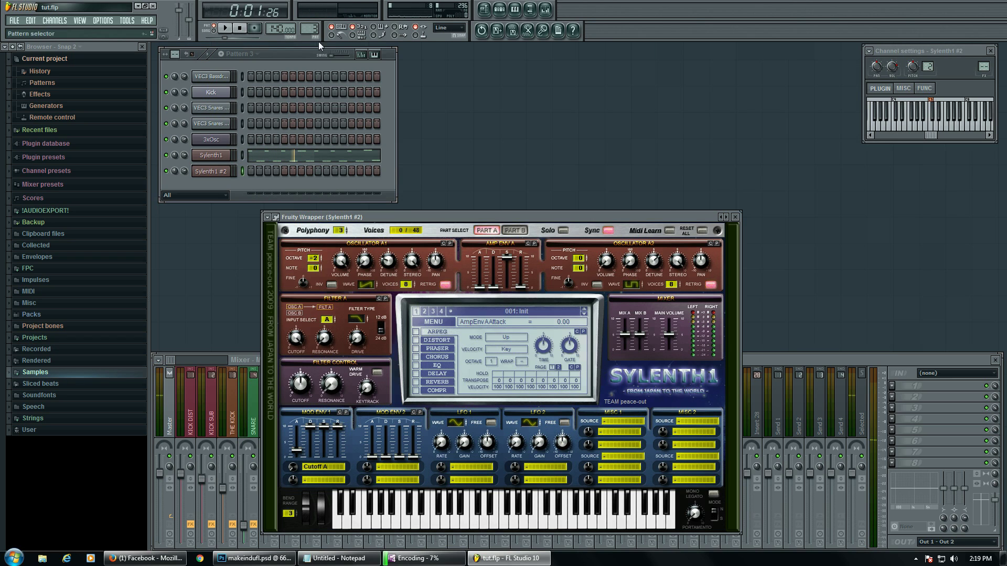
drag(441, 217, 569, 140)
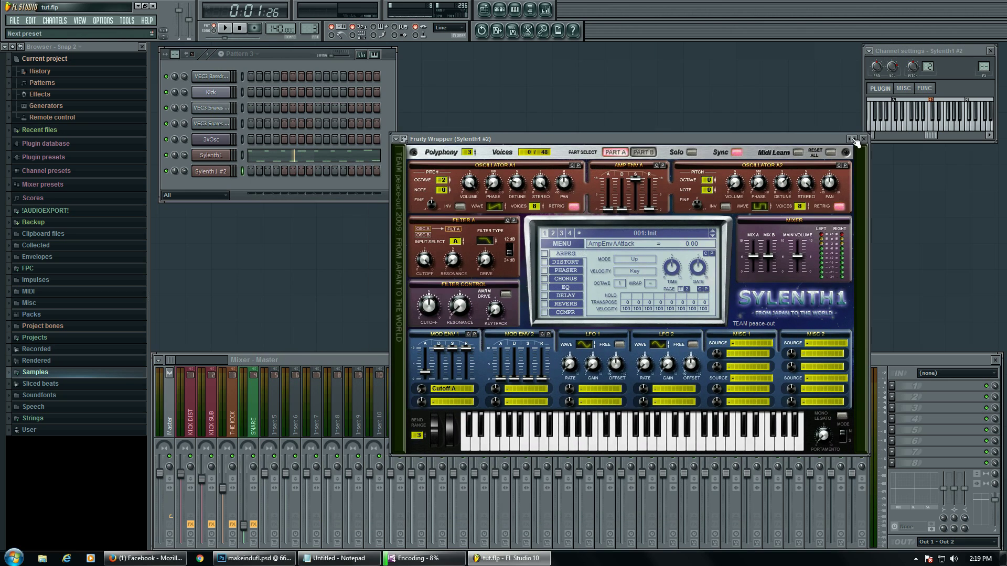
Step: Play several test notes on the cloned Sylenth1 #2 patch to hear its sound
drag(527, 142, 528, 142)
key(c)
key(c)
key(e)
key(c)
key(e)
key(c)
key(e)
key(c)
key(c)
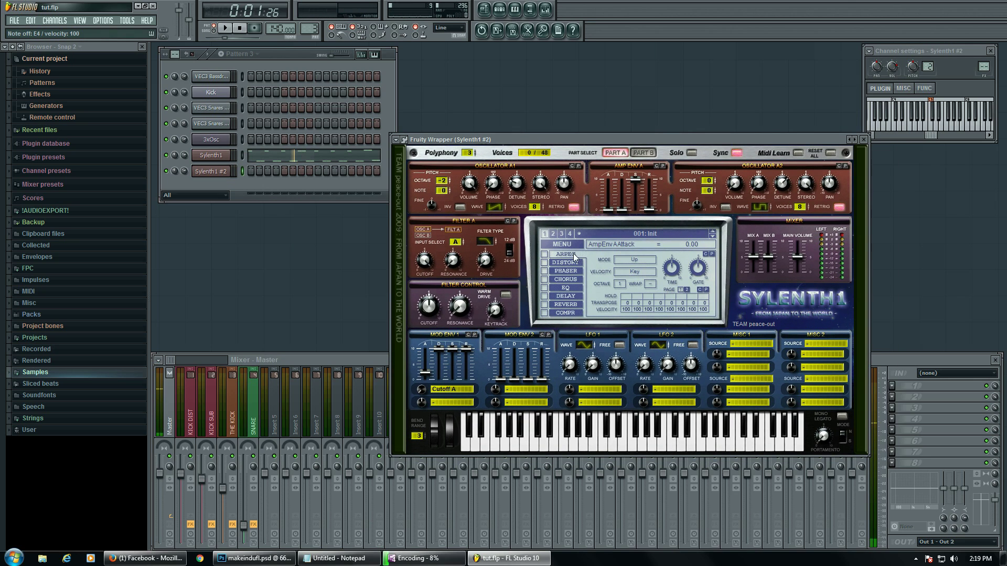
Step: Clear the Cutoff A target from Mod Env 1 and bypass filter A in Sylenth1 #2
click(430, 388)
click(441, 392)
click(483, 242)
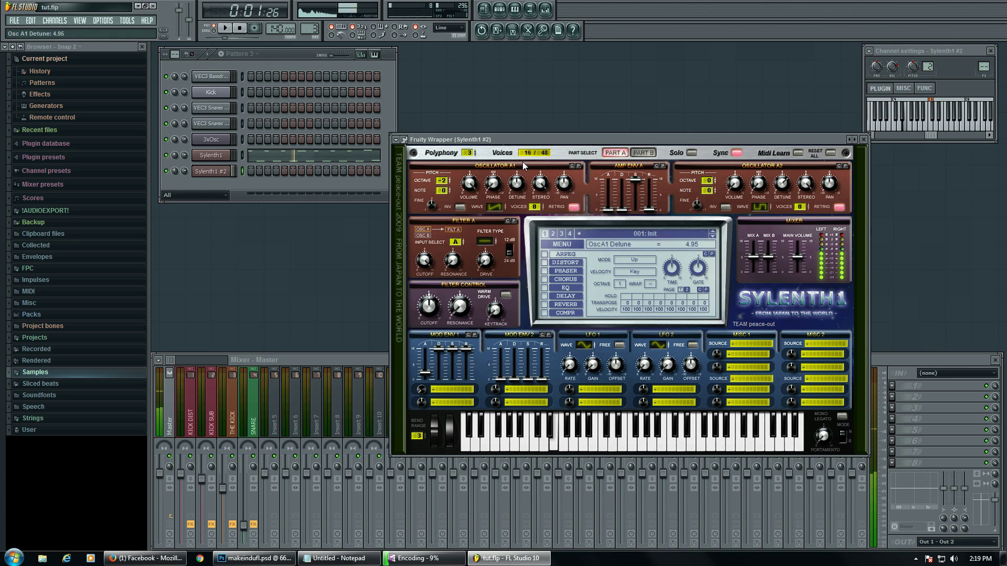
Step: Set oscillator A1 to 4 voices, and oscillator A2 to a saw wave with 4 voices
mouse_move(546, 207)
mouse_down()
mouse_move(538, 232)
mouse_move(535, 218)
mouse_up()
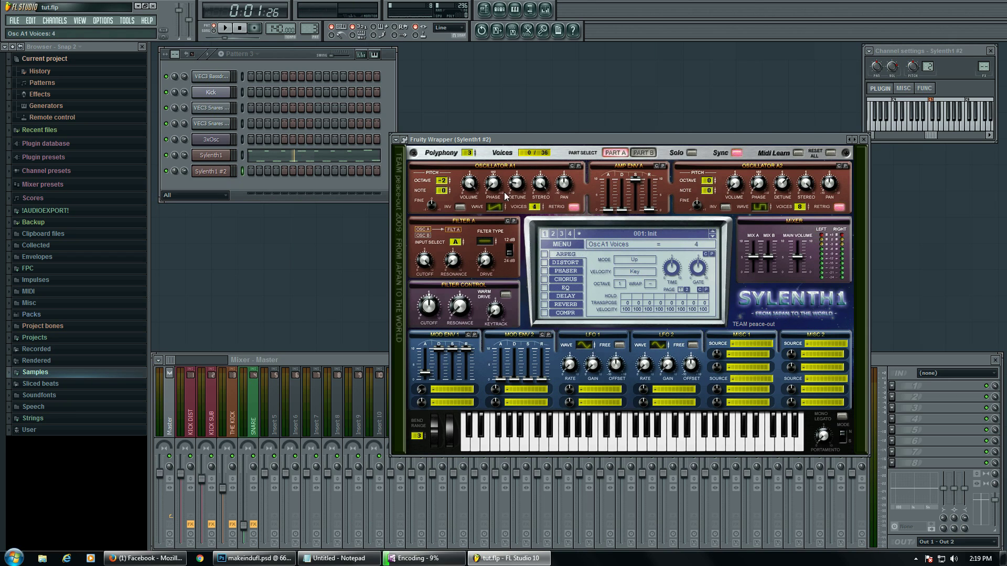
drag(766, 206, 763, 226)
drag(800, 207, 797, 230)
Step: Compare the oscillator settings of Part A and Part B in Sylenth1 #2
click(651, 154)
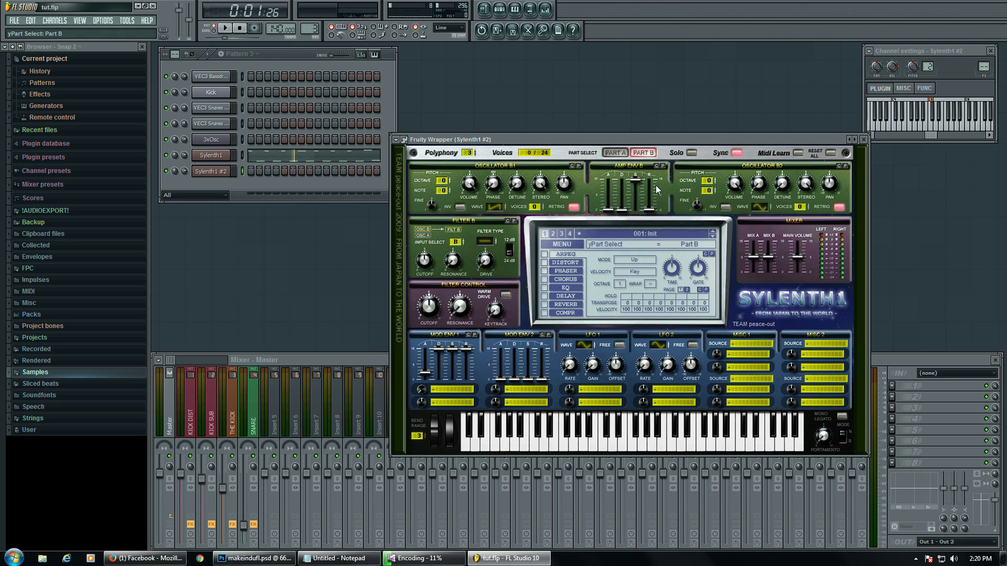
click(615, 153)
click(638, 152)
click(617, 153)
click(645, 153)
click(618, 154)
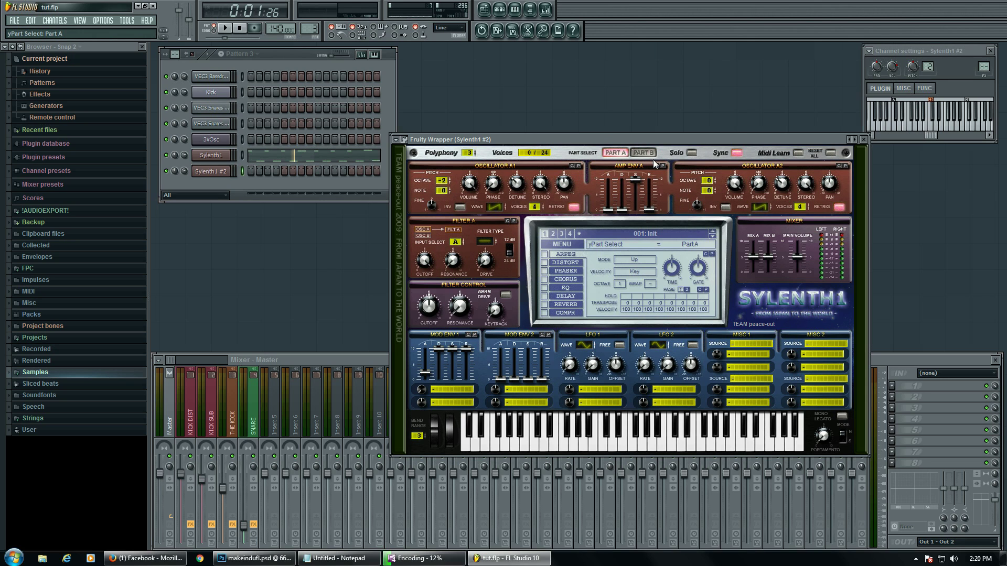
Step: In Part B, set both oscillators to 4 voices and adjust their detune, with oscillator B1 at 3.14
click(642, 157)
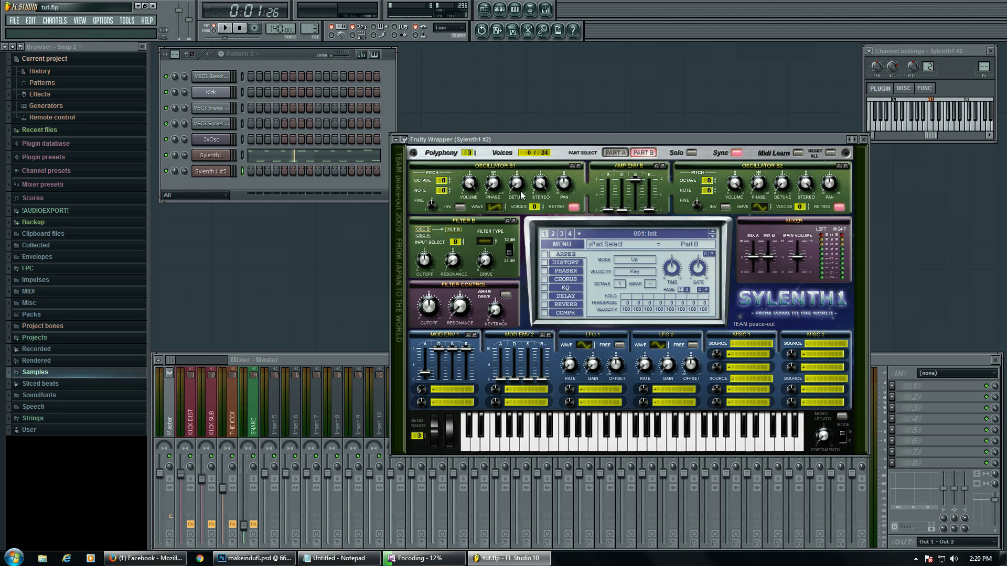
drag(538, 210, 547, 193)
drag(805, 209, 809, 188)
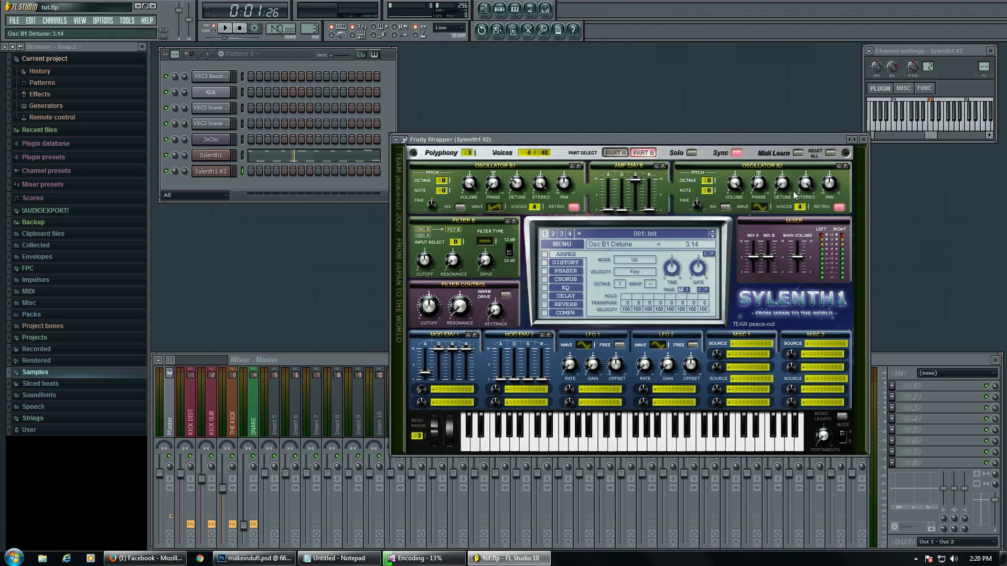
drag(783, 171, 786, 158)
Step: Check the Part B oscillator voices and waves against those of Part A
click(615, 152)
click(645, 154)
click(614, 152)
click(643, 153)
click(615, 153)
click(643, 152)
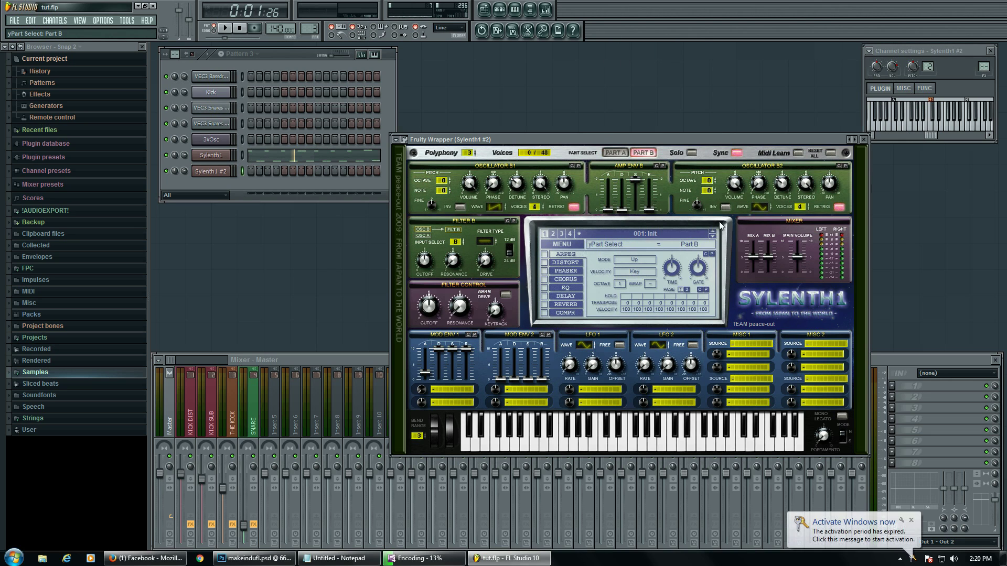
Step: Set oscillator B2's wave to Saw and play a few test notes with Part A shown
drag(599, 138, 648, 103)
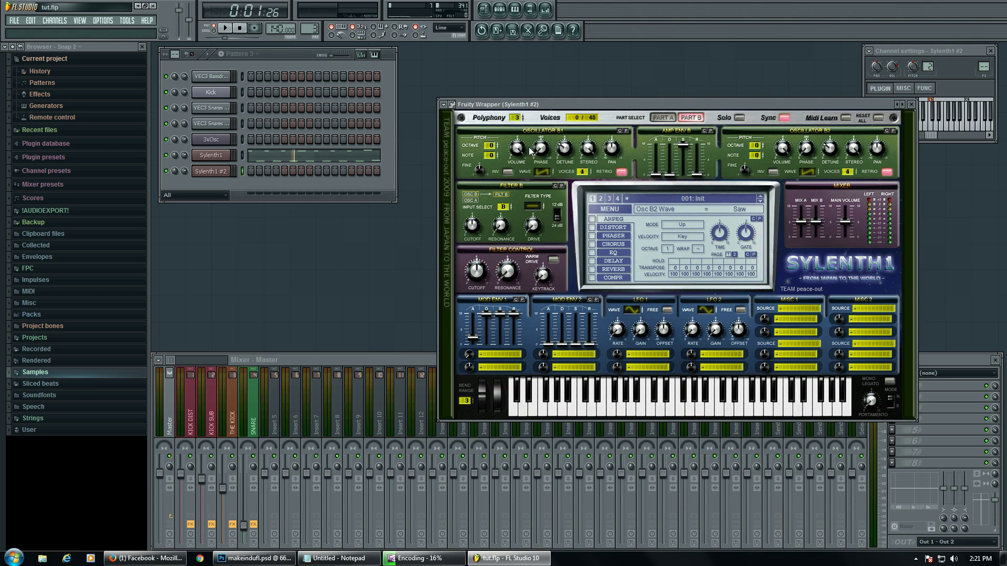
click(663, 117)
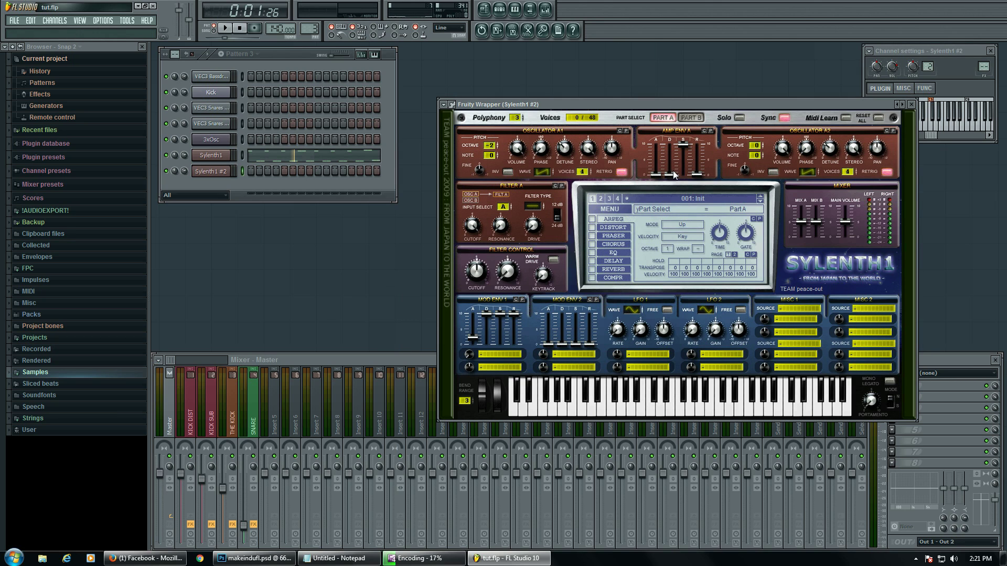
key(x)
key(x)
key(w)
key(x)
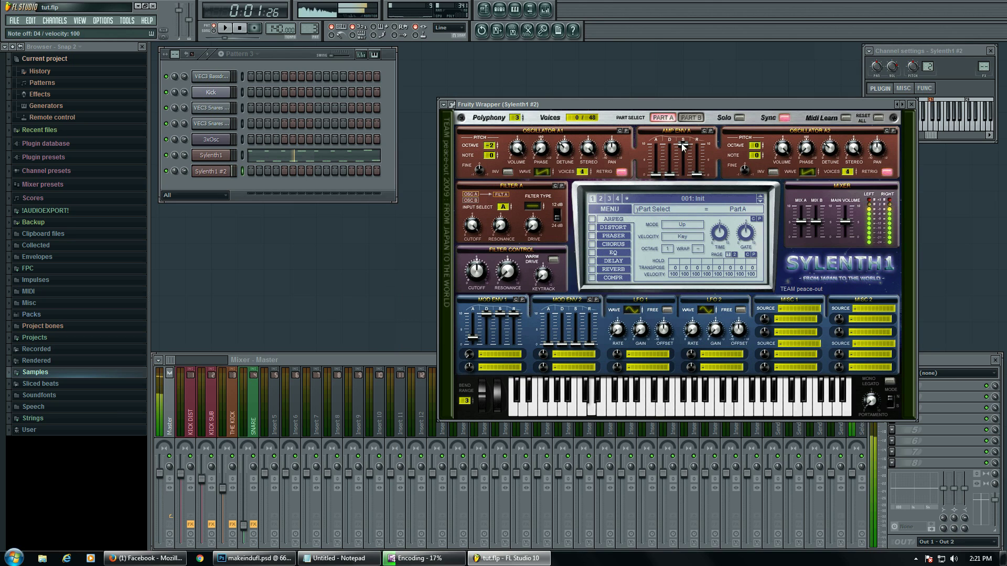
Step: Set oscillator B1's octave to 1 in Part B while playing test notes
click(691, 117)
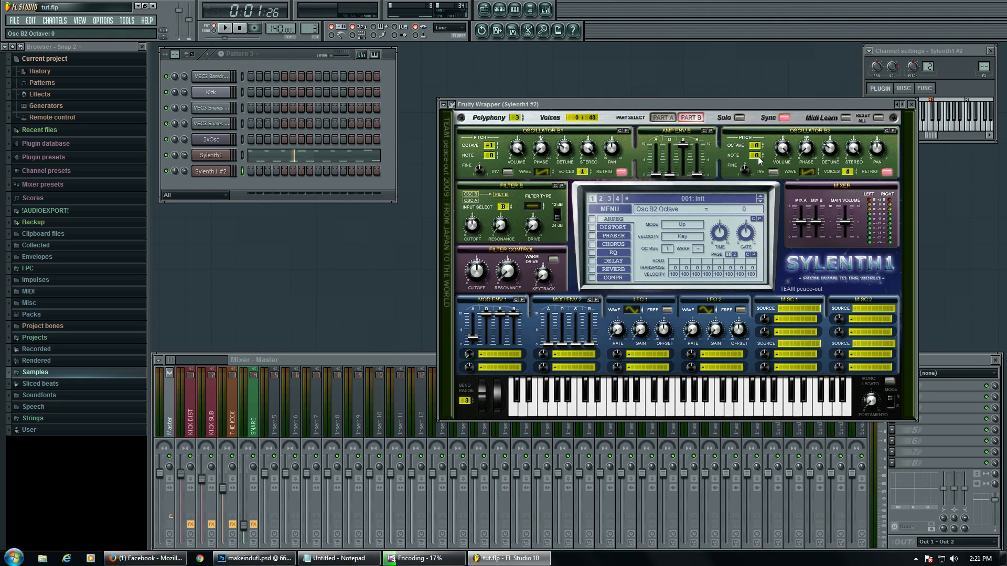
key(x)
key(x)
scroll(759, 148, down, 3)
scroll(758, 148, up, 1)
scroll(496, 145, up, 1)
key(x)
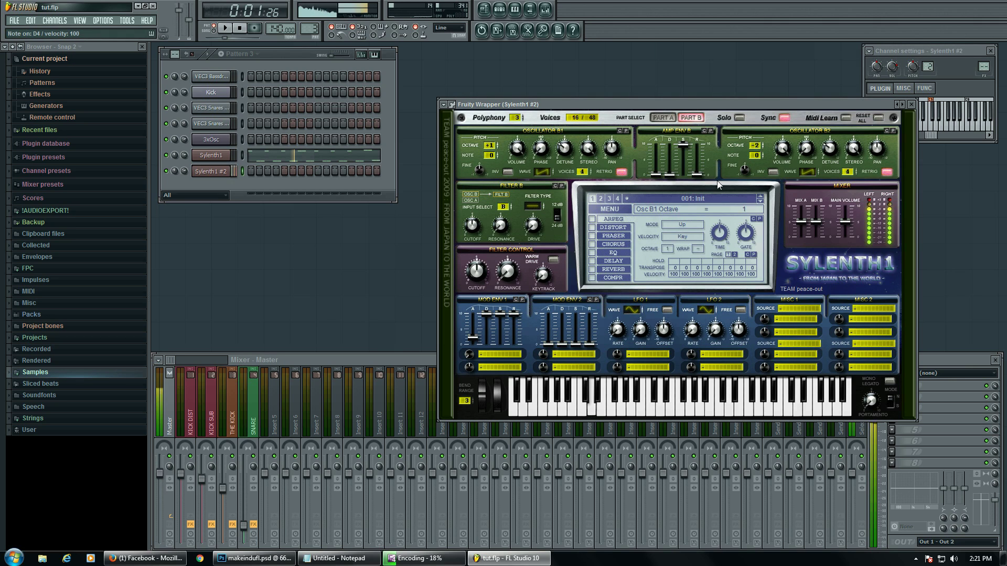
Step: Set the octave of oscillator A2 in Part A to 1 and of oscillator B2 in Part B to 0
click(674, 120)
drag(758, 148, 758, 155)
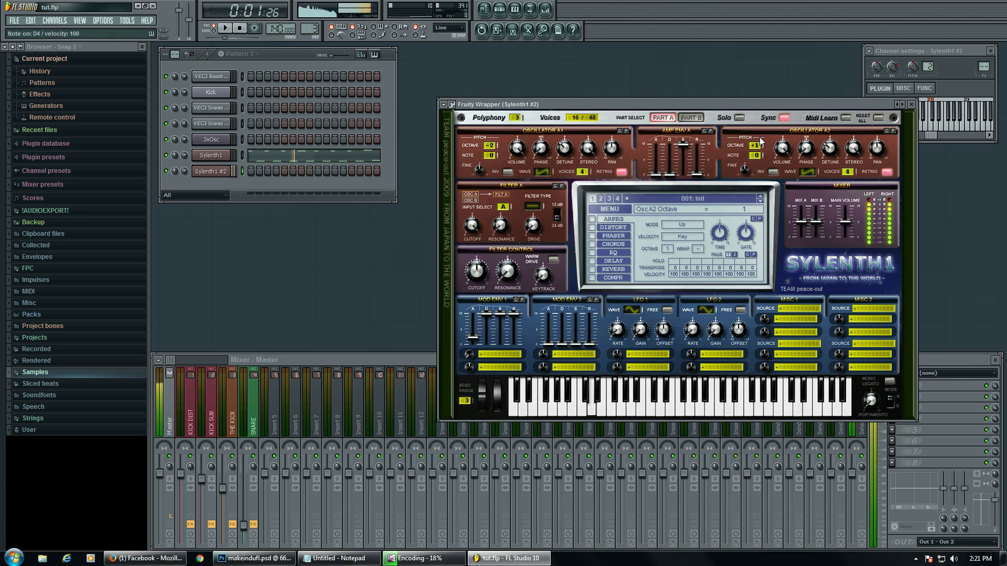
click(689, 118)
click(663, 118)
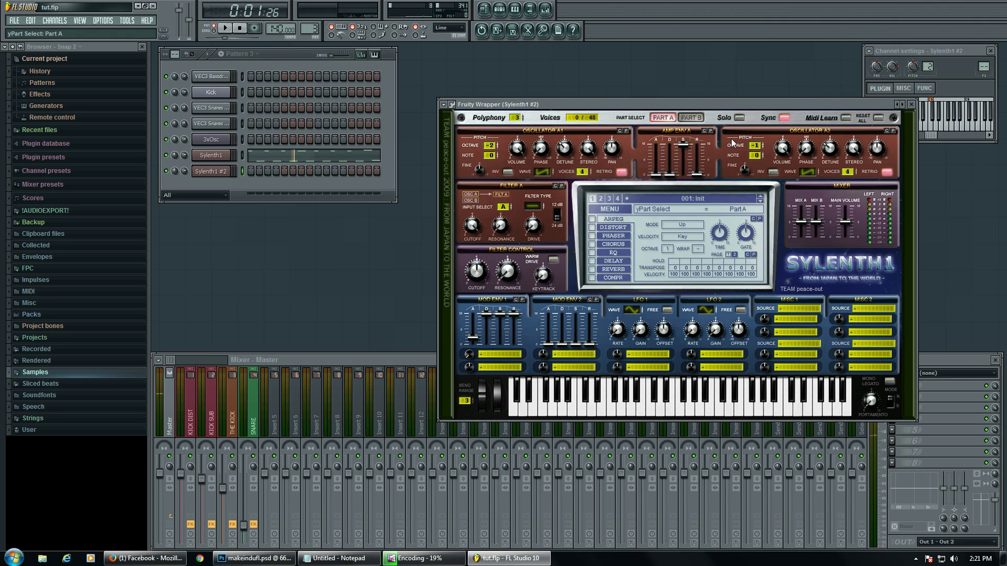
click(690, 118)
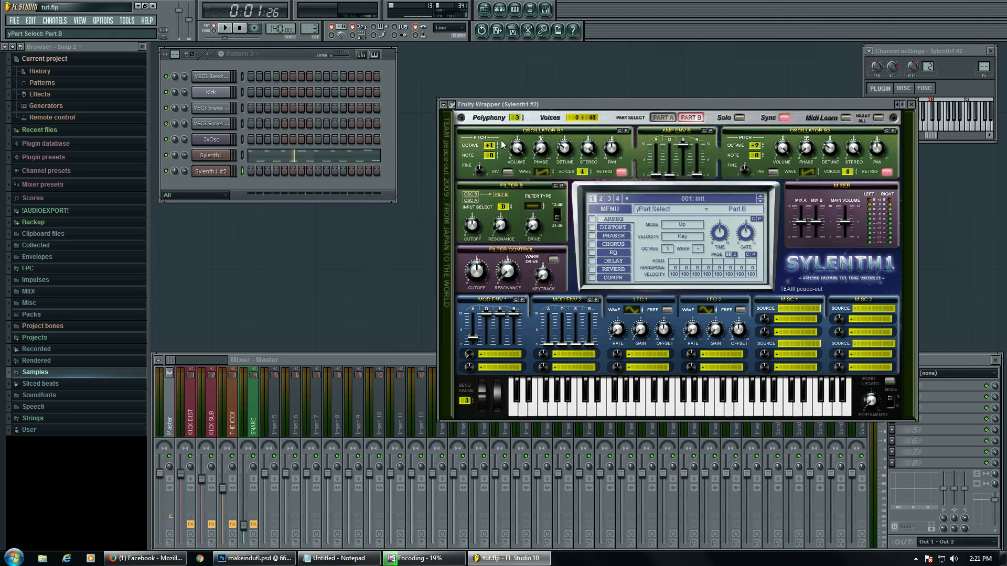
drag(762, 152, 764, 140)
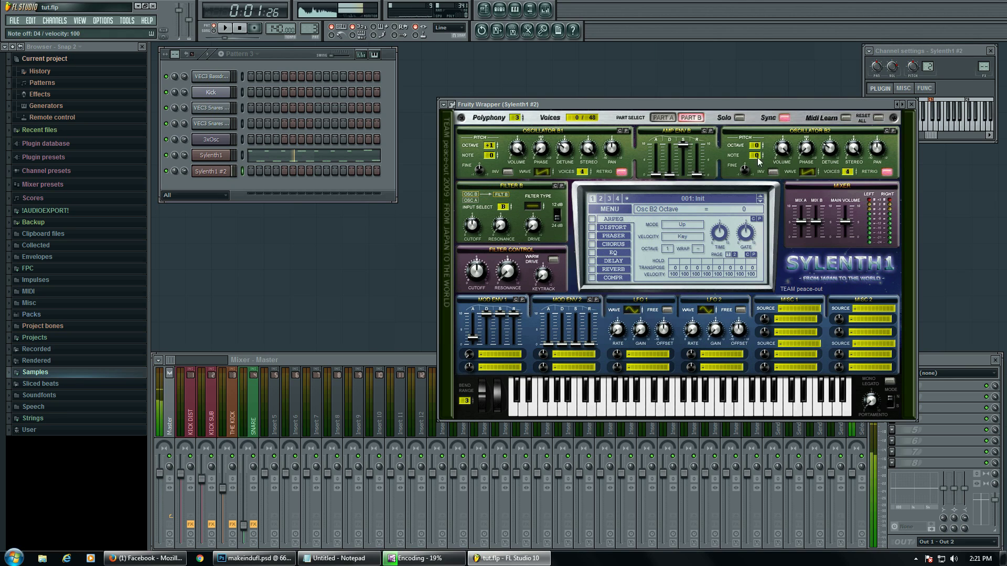
Step: Set all four oscillators across Parts A and B to 8 voices and adjust the Part A fine tuning, with A2 at 0.33
scroll(593, 171, up, 4)
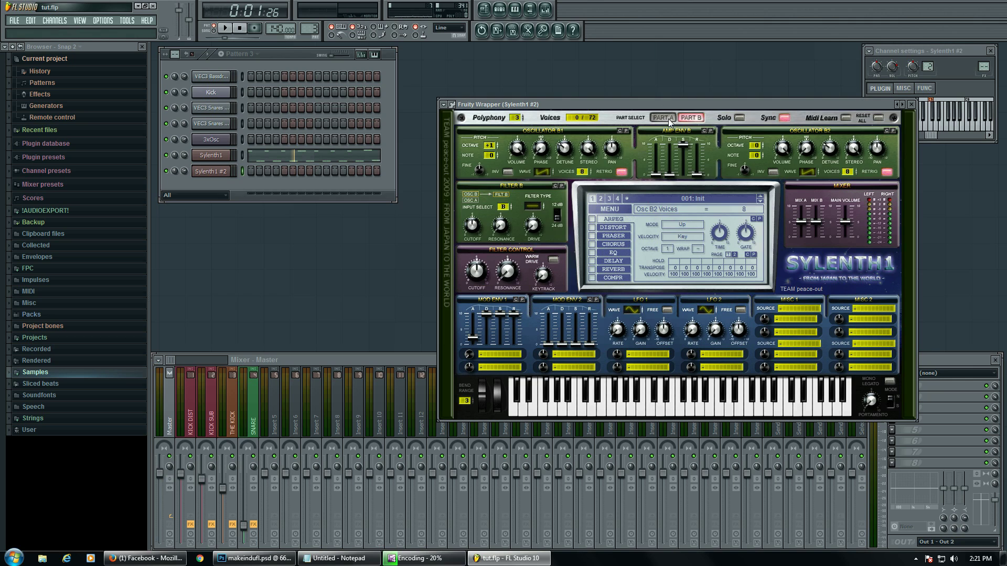
click(664, 117)
scroll(843, 167, up, 4)
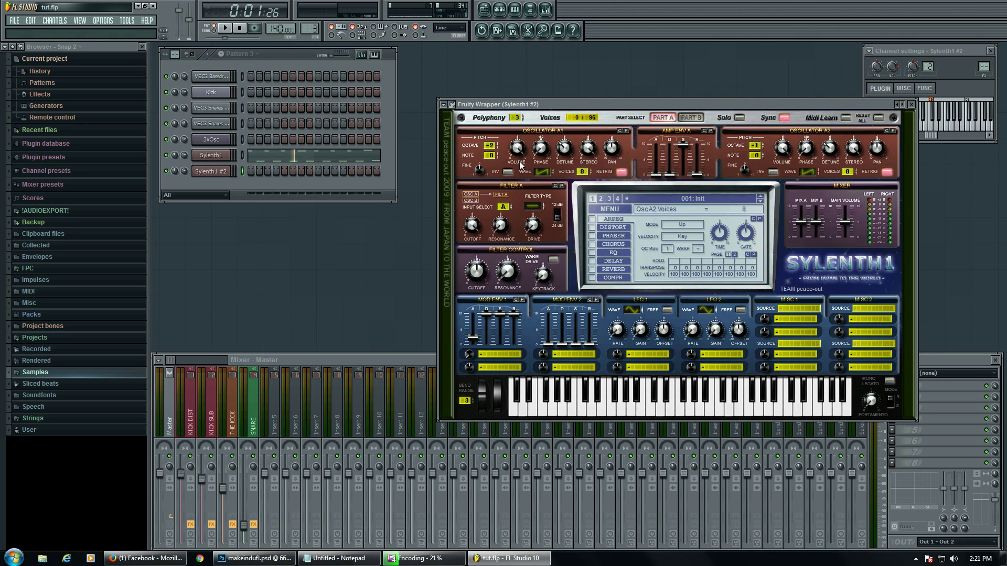
drag(484, 168, 480, 174)
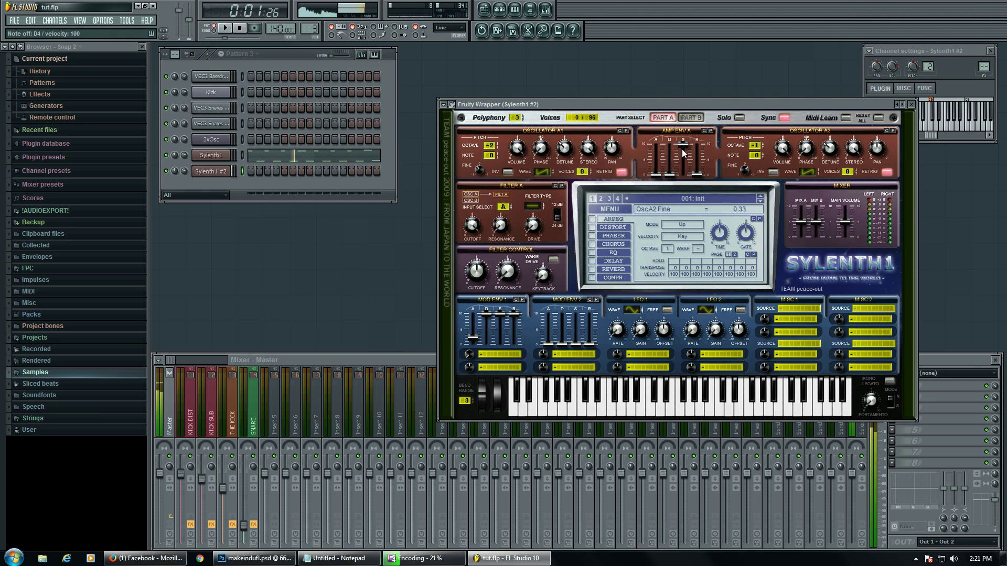
Step: Adjust the fine tuning of the Part B oscillators, with B1 at -0.11, and compare the Part A and Part B settings
click(691, 118)
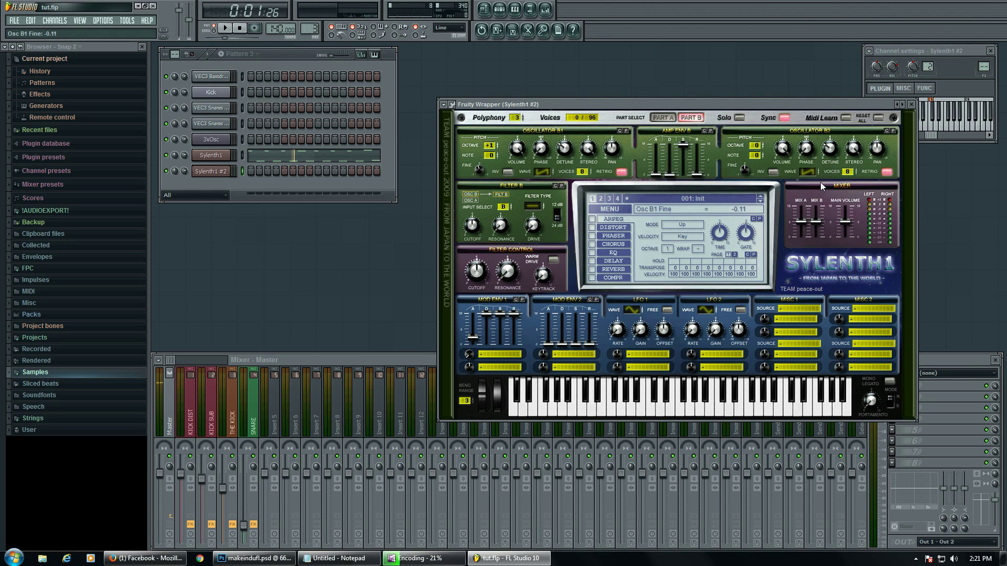
drag(747, 159, 796, 172)
click(663, 118)
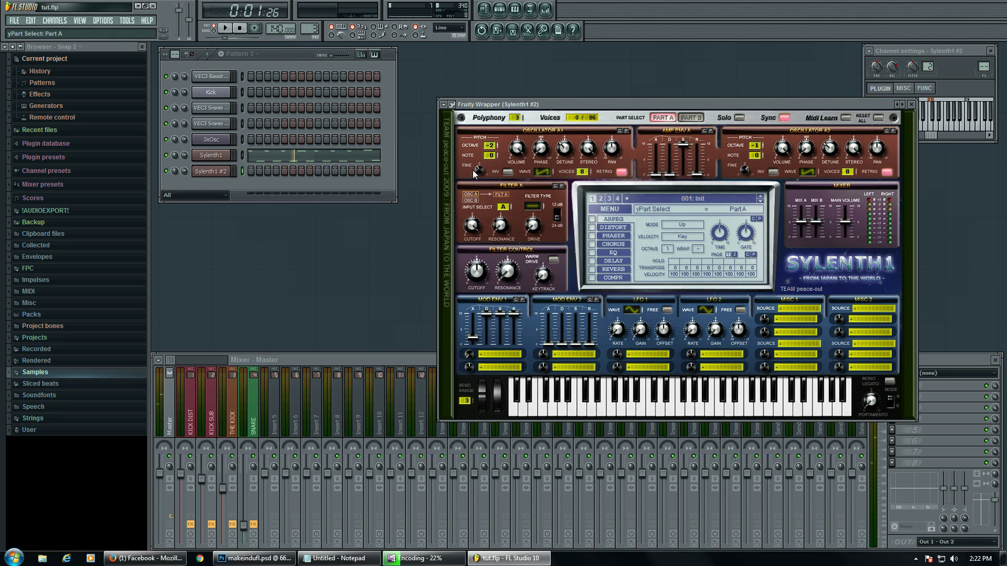
click(691, 117)
click(661, 118)
click(689, 117)
click(662, 117)
Step: Raise the amp envelope release in Parts B and A, to 4.41 in A, with attack A at 0.00 and Filter A on Bypass
click(685, 118)
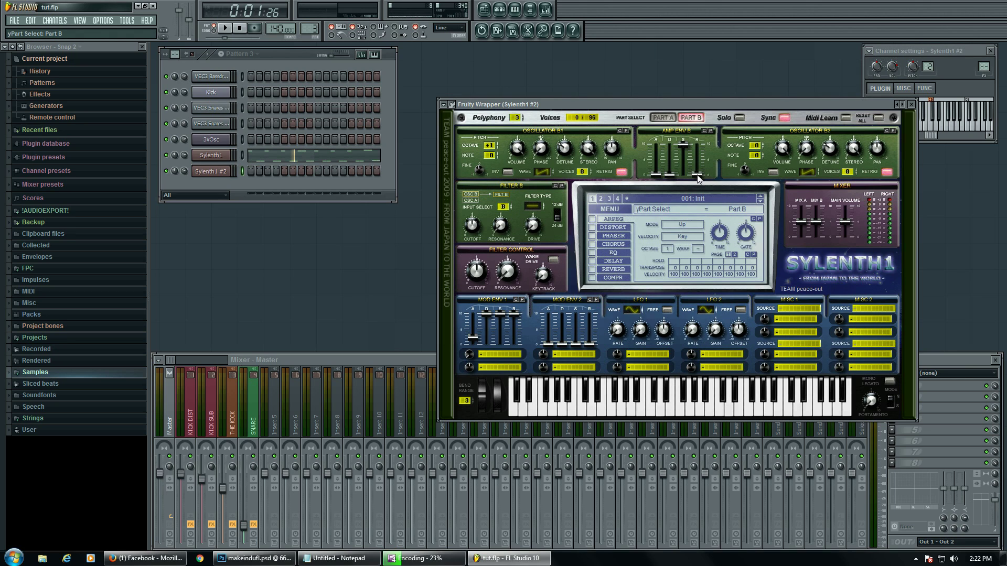
drag(697, 176, 711, 141)
click(660, 117)
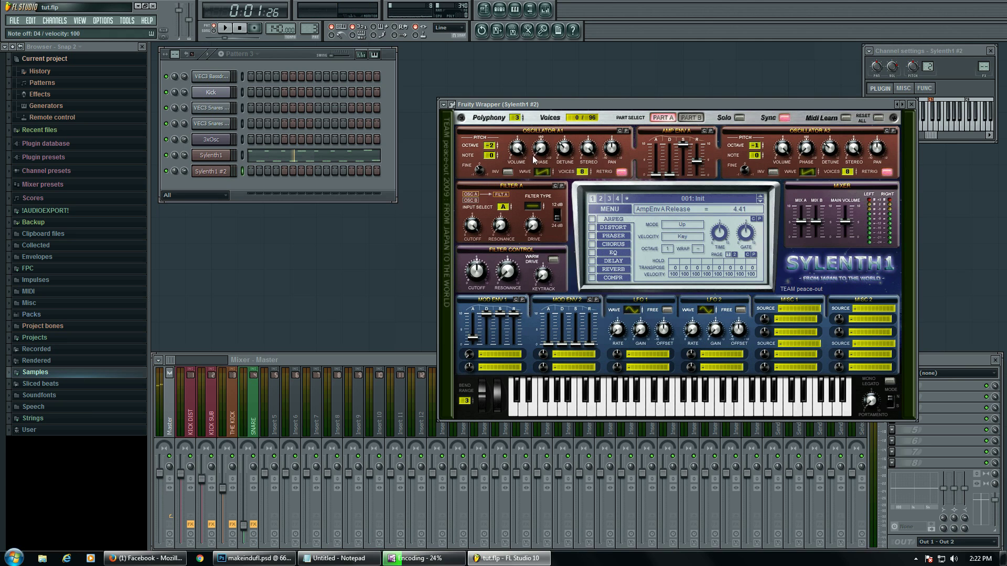
click(684, 118)
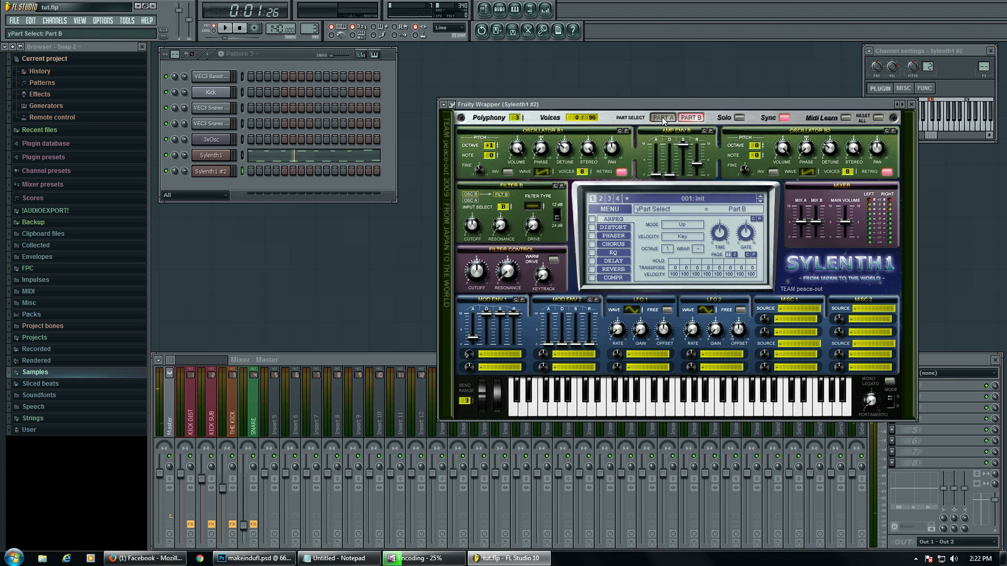
click(663, 117)
click(689, 117)
click(659, 117)
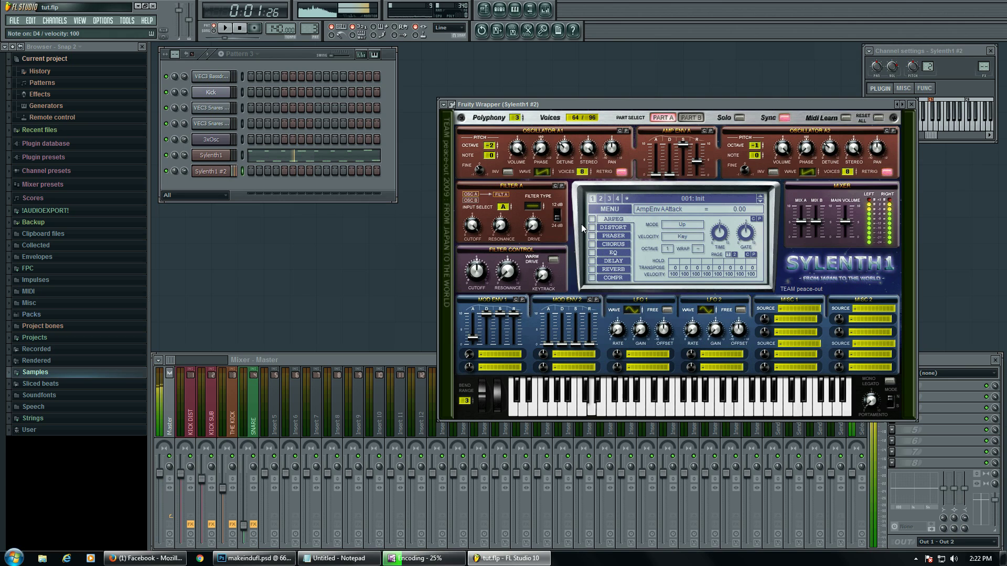
mouse_move(538, 206)
mouse_down()
mouse_move(540, 193)
mouse_move(539, 207)
mouse_up()
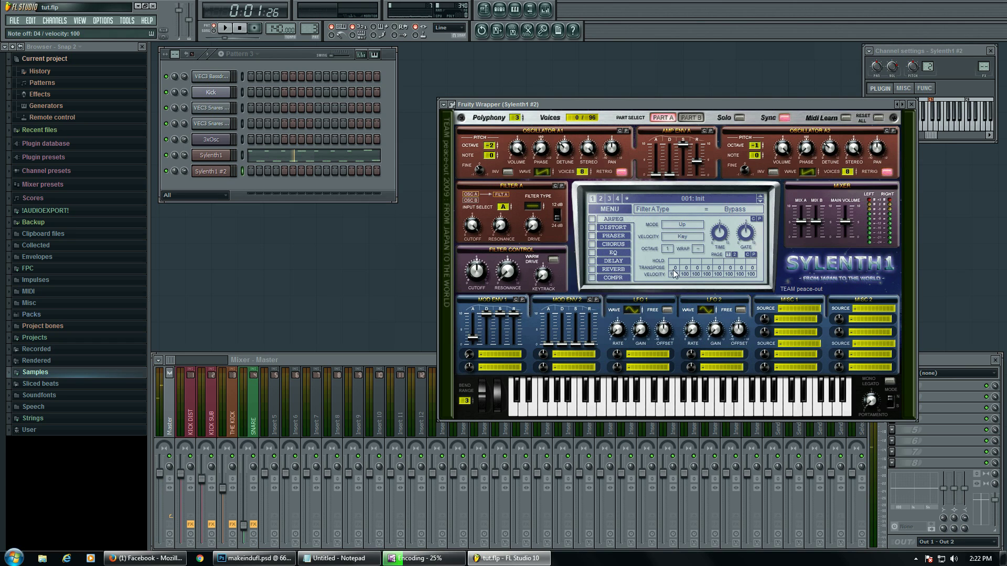
Step: Enable the EQ in 1-Pole mode with bass frequency 203.24 Hz and treble frequency 1031.07 Hz, trying 2-Pole mode briefly
click(592, 254)
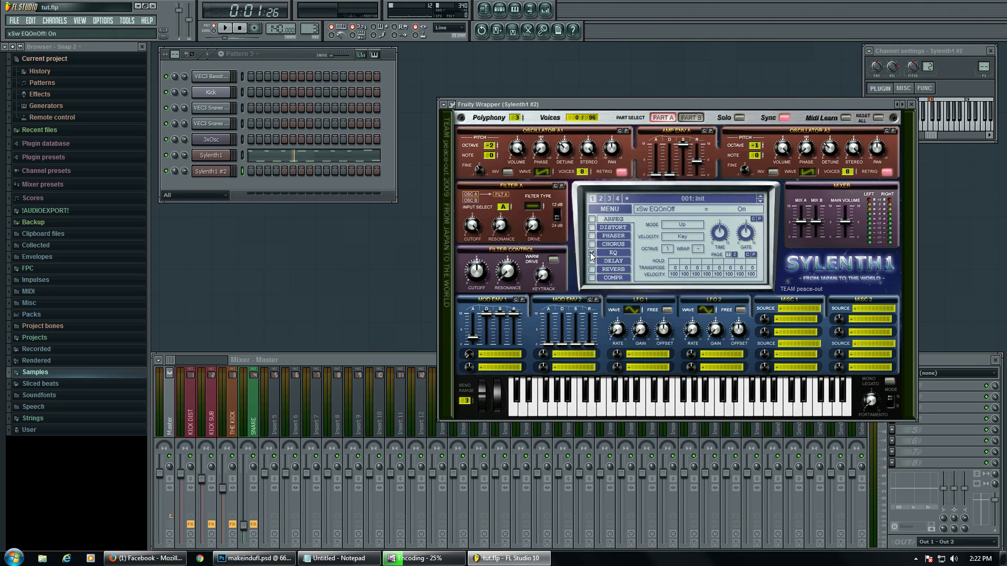
click(599, 254)
click(657, 254)
click(683, 255)
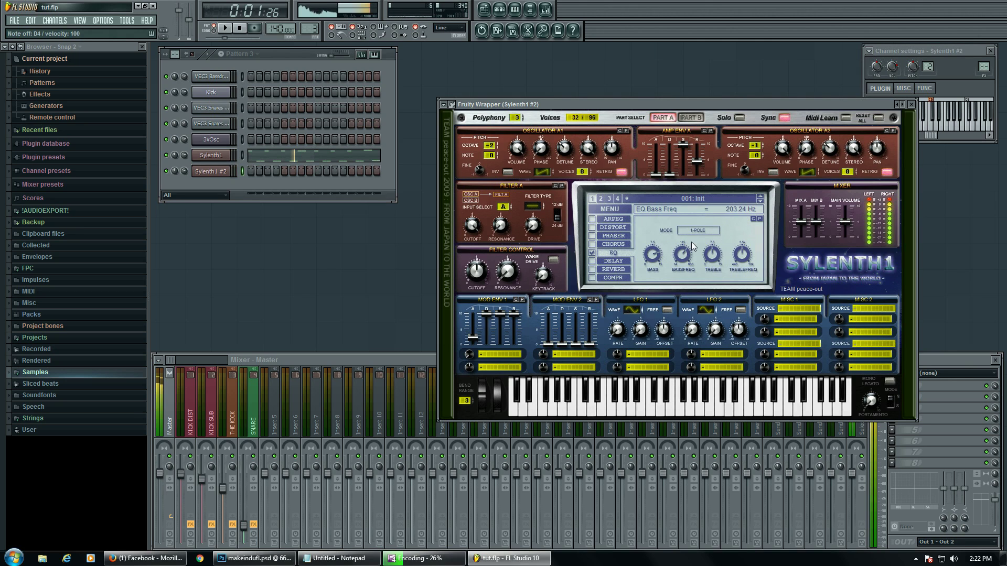
drag(701, 230, 661, 279)
drag(742, 256, 740, 281)
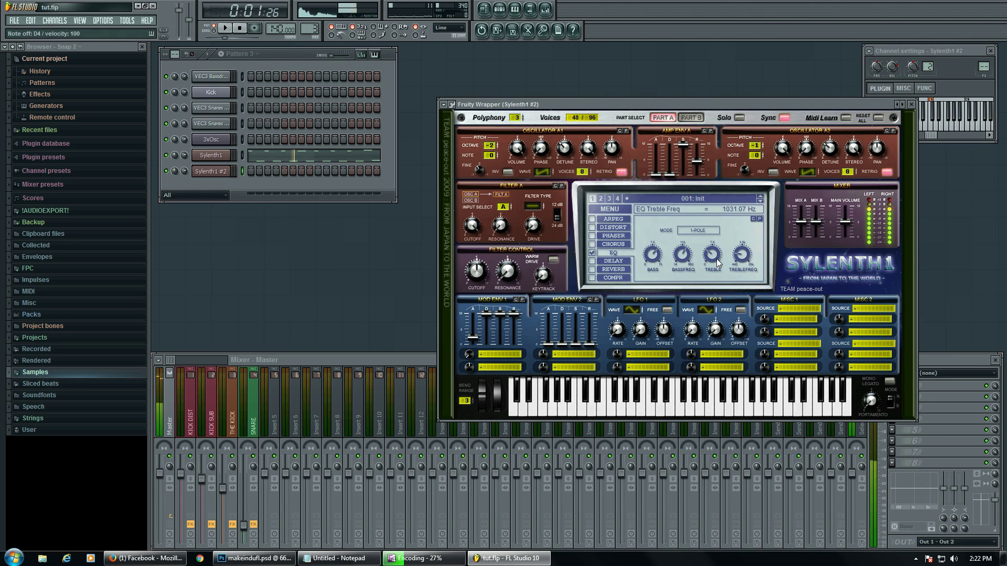
click(705, 232)
click(704, 233)
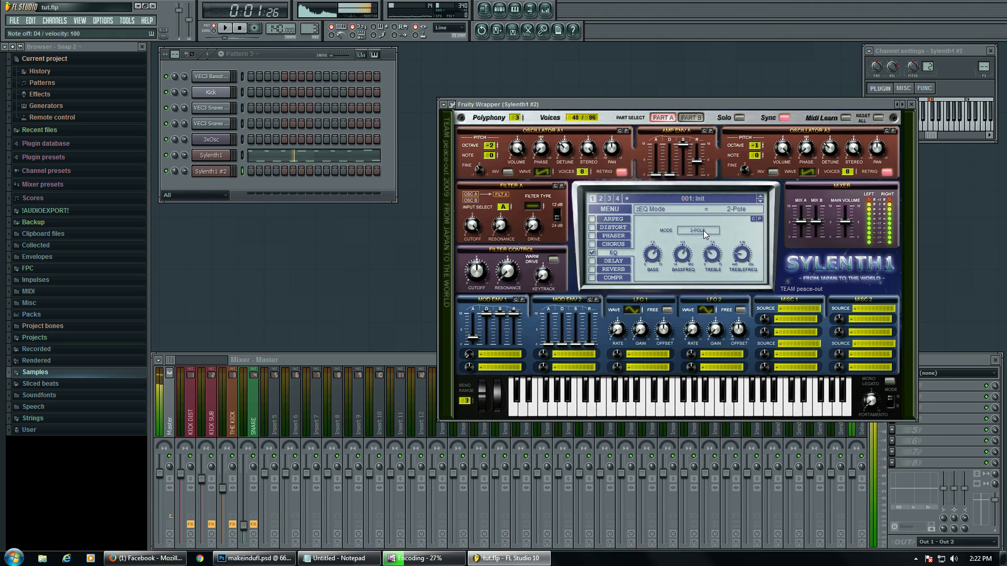
Step: Enable the reverb, open its settings to adjust the dry/wet mix, and try switching on the delay
click(592, 268)
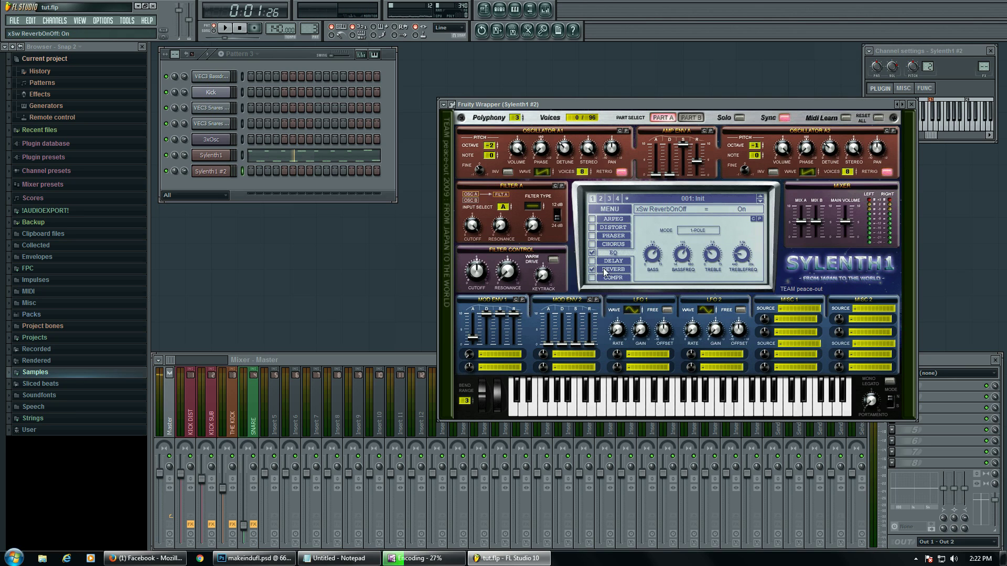
click(613, 269)
drag(733, 262, 594, 261)
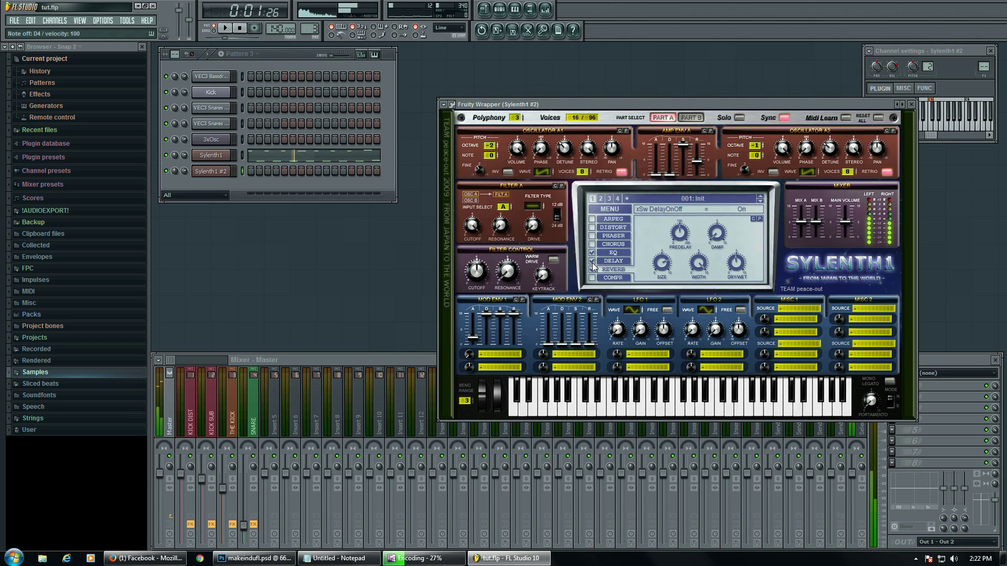
Step: Try the compressor with a threshold of -30.00 dB, switch it off and return to the reverb settings
click(597, 281)
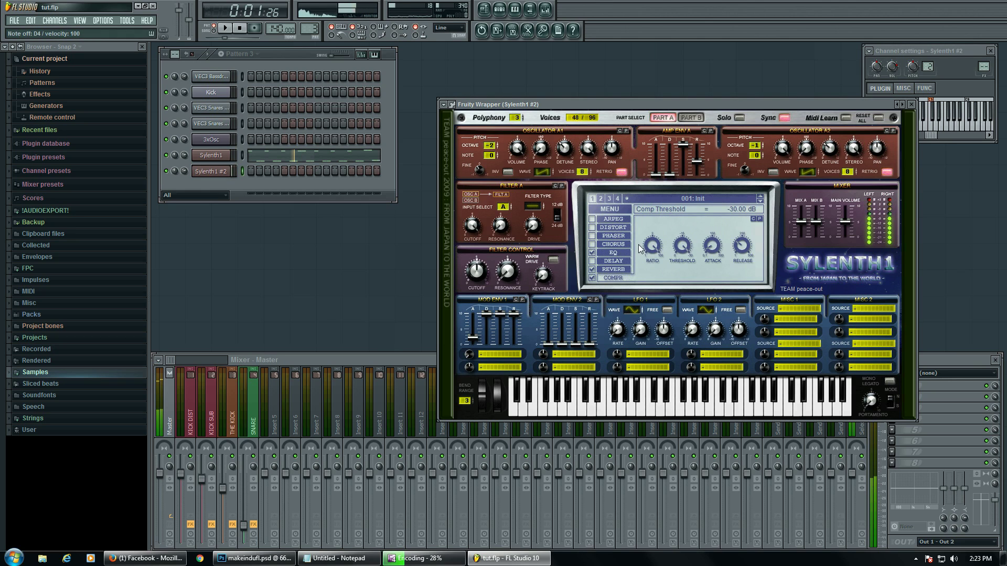
click(593, 278)
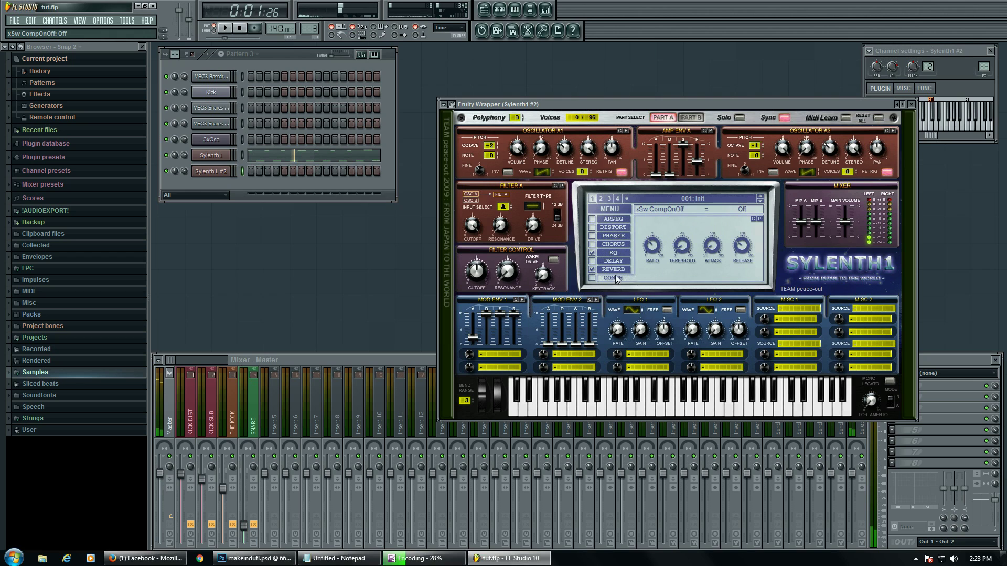
click(615, 278)
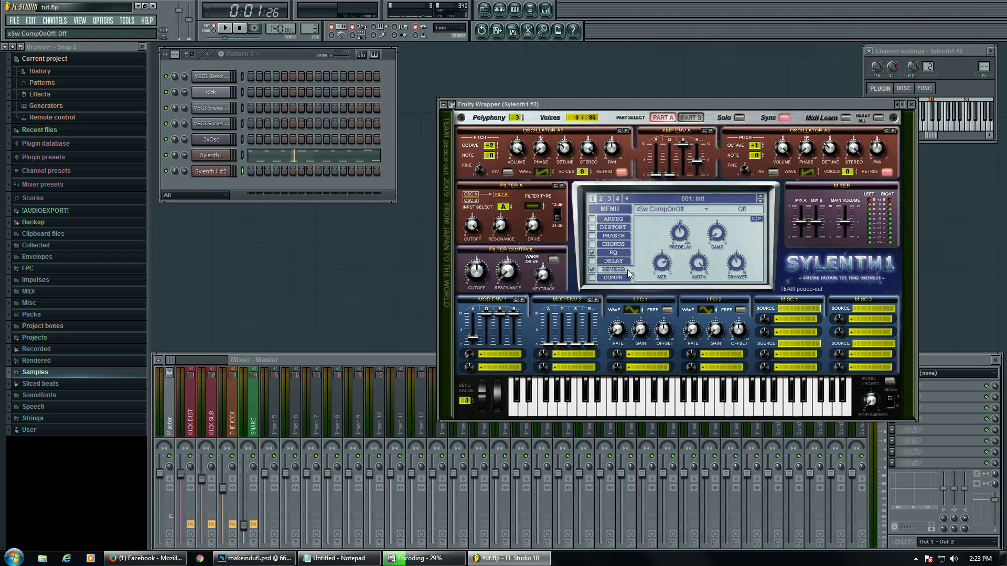
Step: Set the reverb's dry/wet to 43.81 %, damp to 2.62 and size to 5.36 while playing test notes
drag(728, 270, 753, 287)
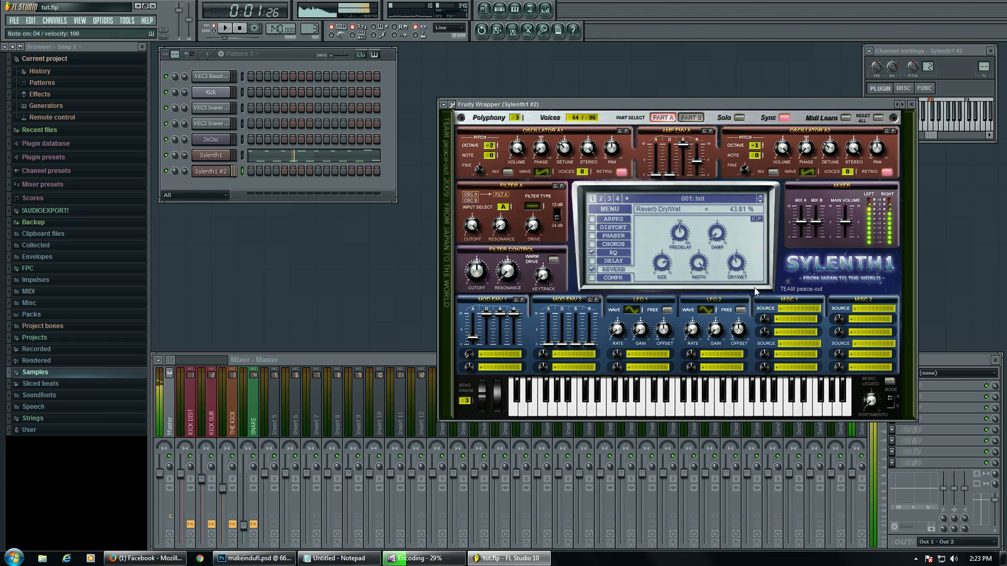
click(715, 224)
mouse_move(714, 221)
mouse_down()
mouse_move(717, 190)
mouse_move(732, 172)
mouse_move(725, 212)
mouse_up()
key(x)
key(x)
key(x)
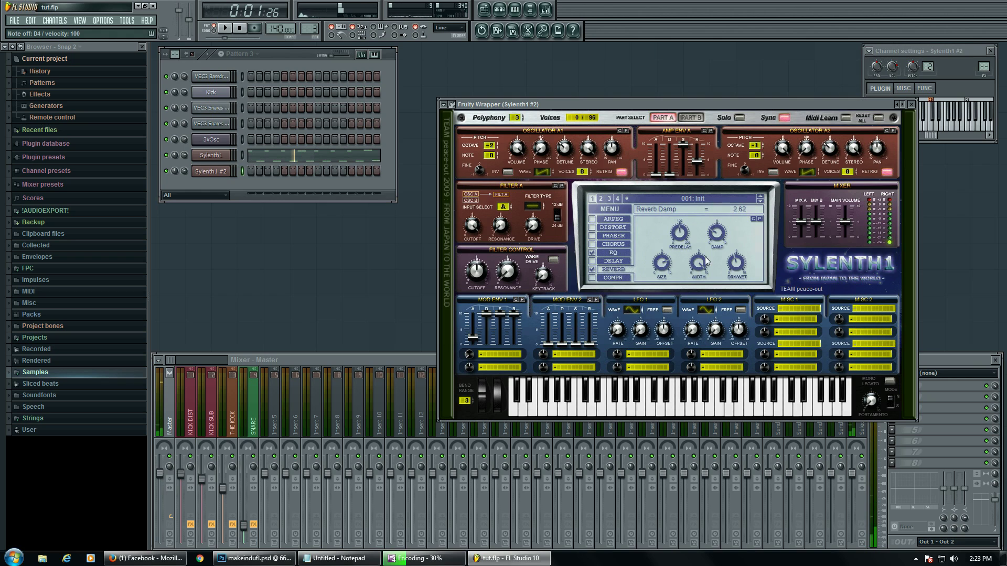
key(w)
key(w)
click(663, 259)
drag(663, 317, 661, 279)
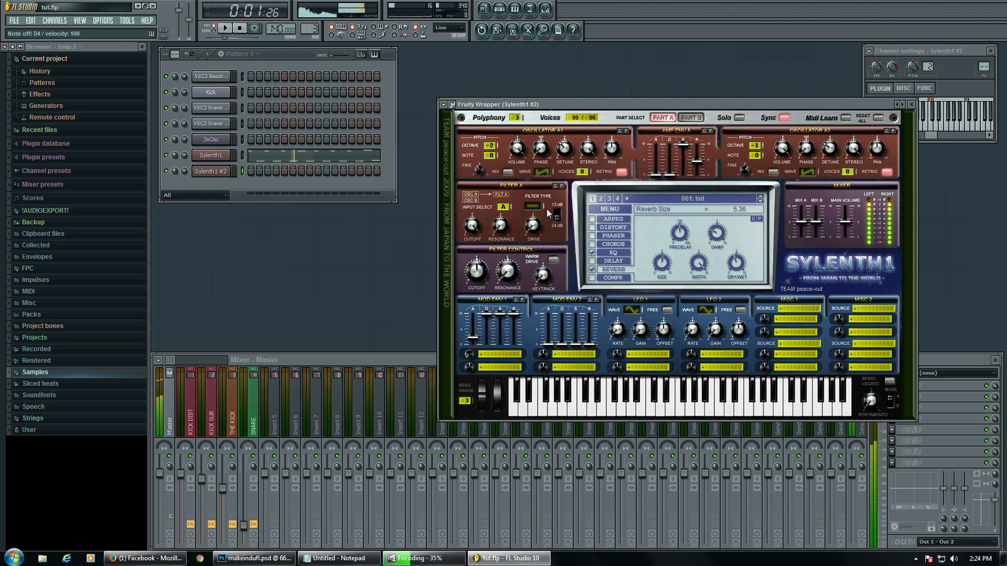
Step: Enable the distortion with the BitCrush type, set its dry/wet to 95.71 %, and compare the sound with it off and on
click(613, 229)
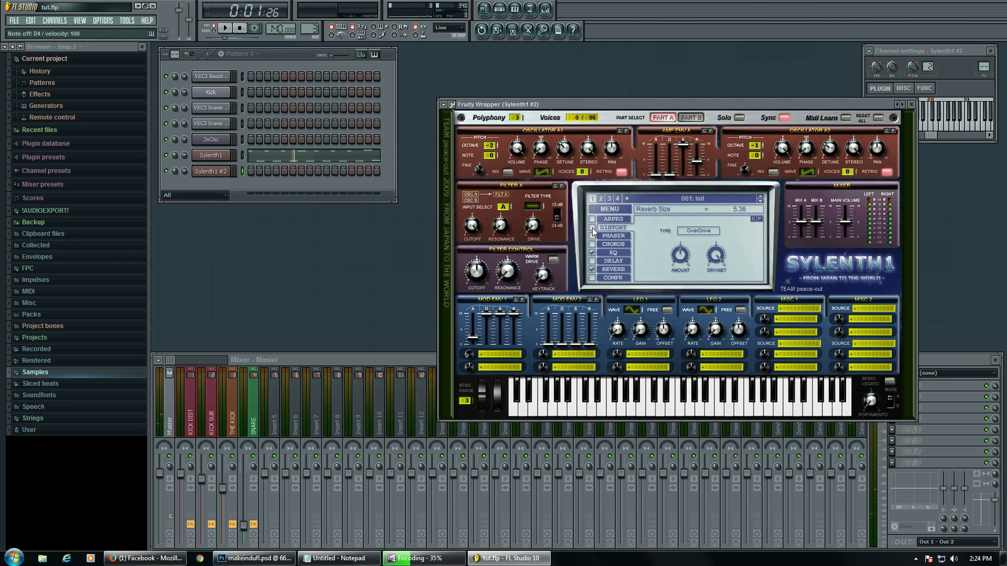
click(593, 227)
click(698, 232)
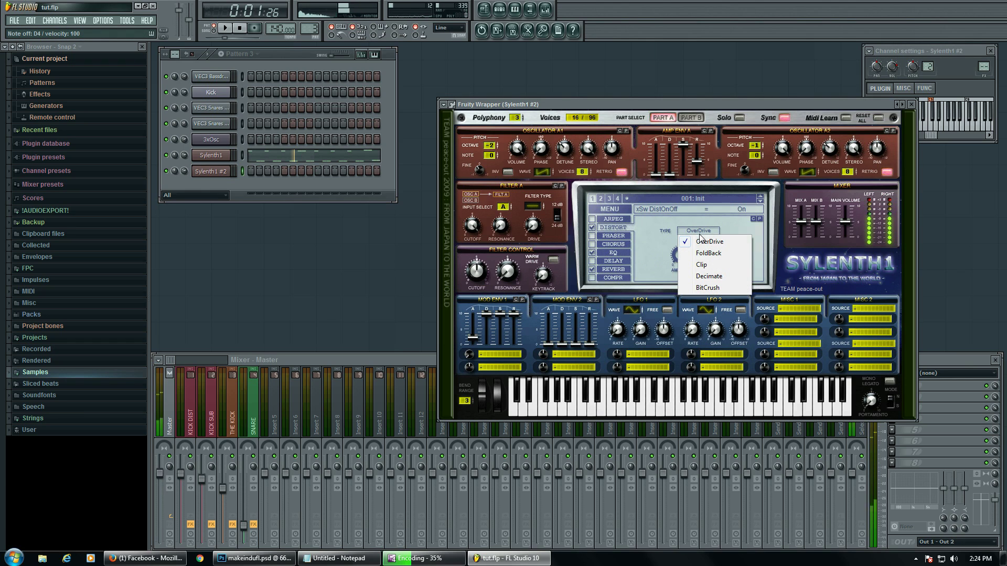
click(714, 288)
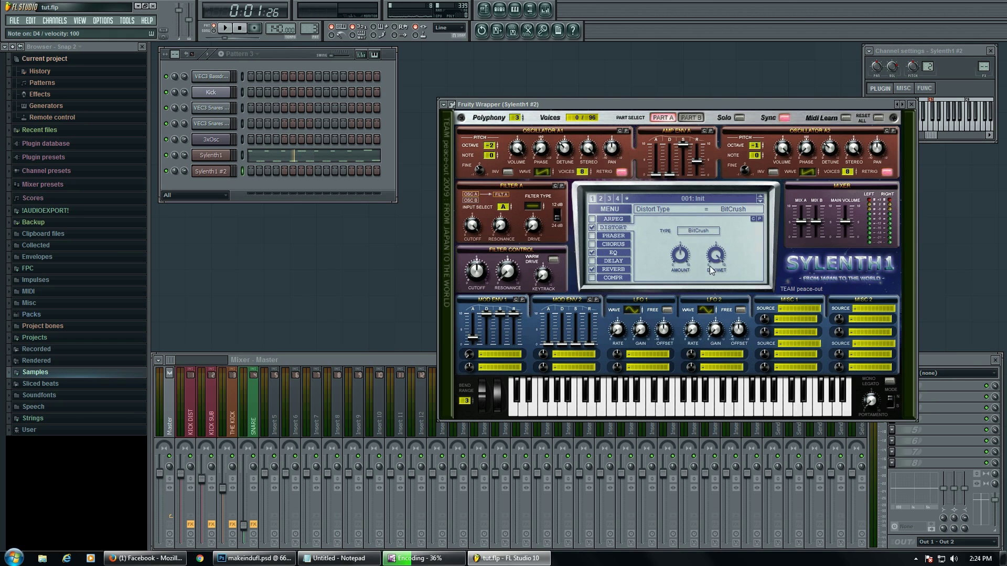
drag(707, 239, 708, 255)
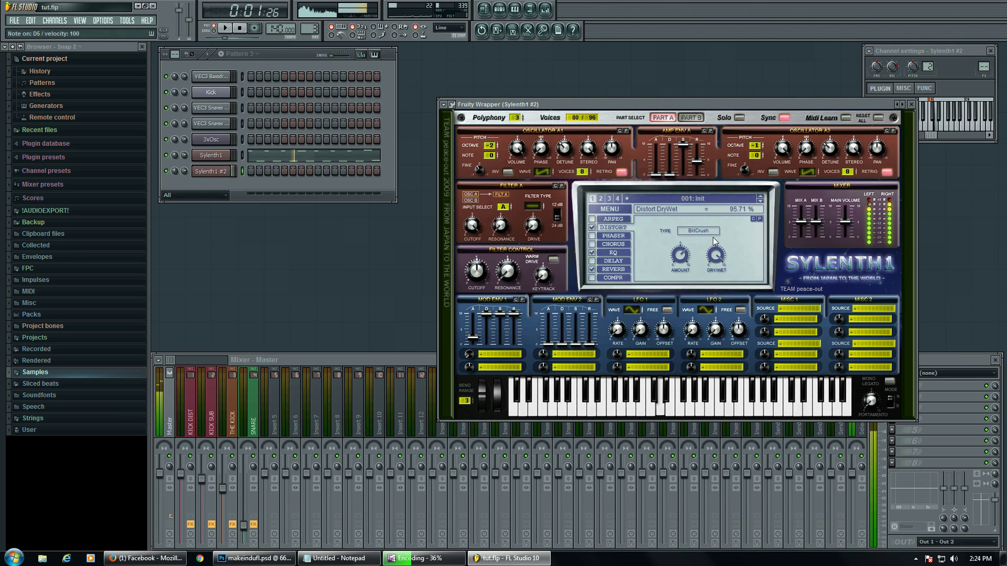
click(593, 229)
click(593, 228)
Step: Change the distortion type to FoldBack and set its amount to 2.33
click(698, 231)
click(693, 254)
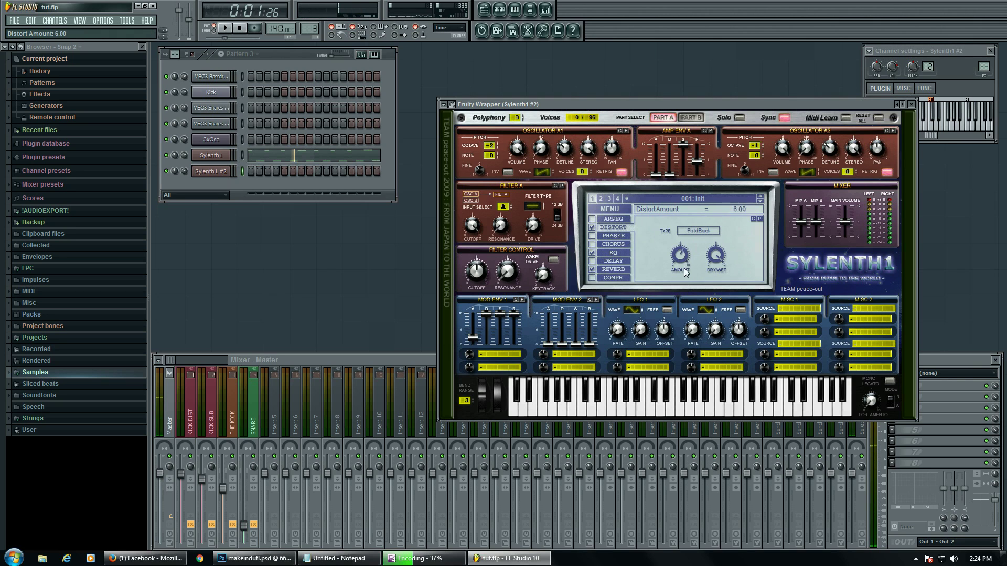
drag(684, 285, 692, 246)
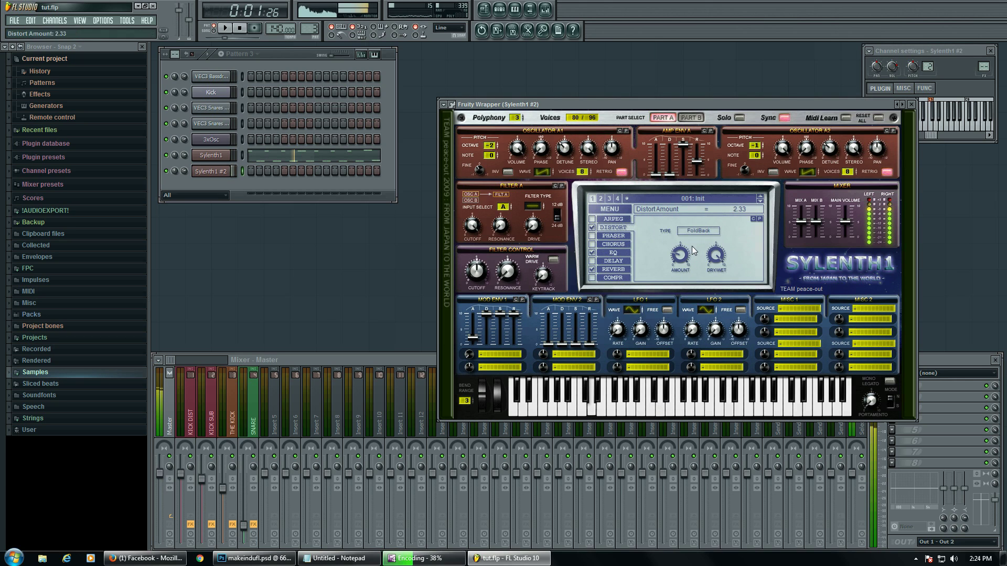
Step: In the Sylenth1 #2 piano roll, draw two-step notes over the ghosted off-beat pairs, seven on F4 and the last on F#4
right_click(233, 173)
click(243, 172)
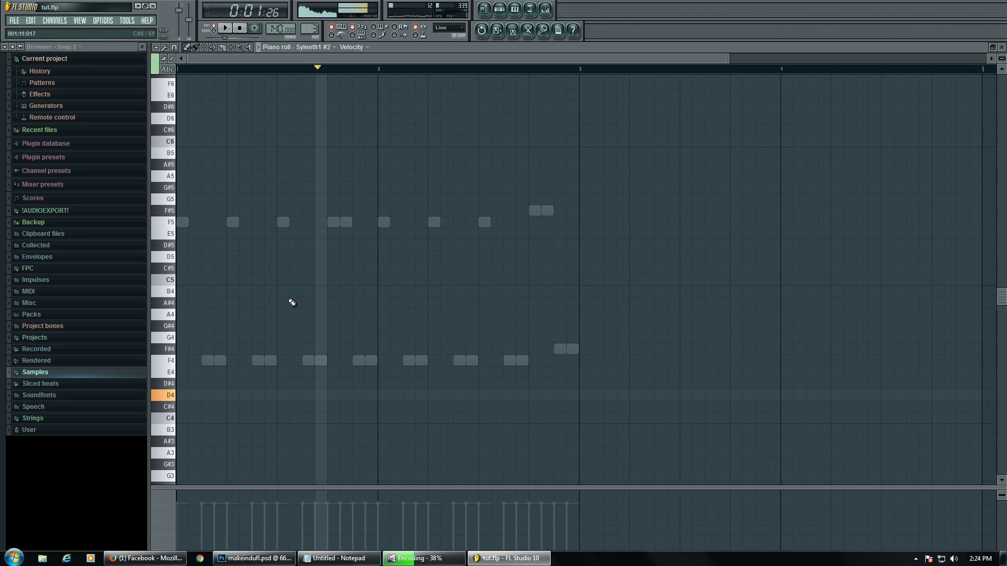
click(206, 360)
drag(214, 360, 226, 361)
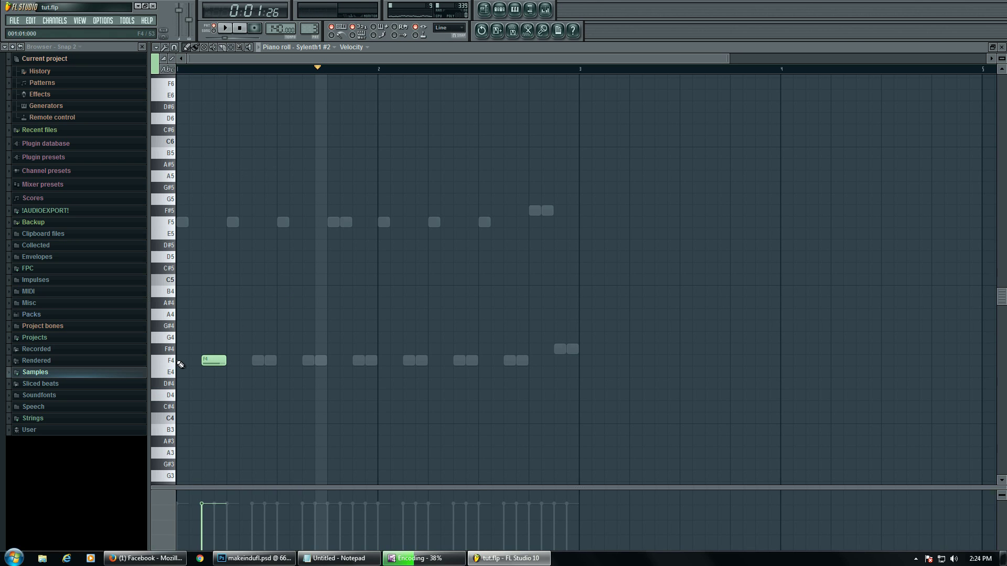
click(255, 360)
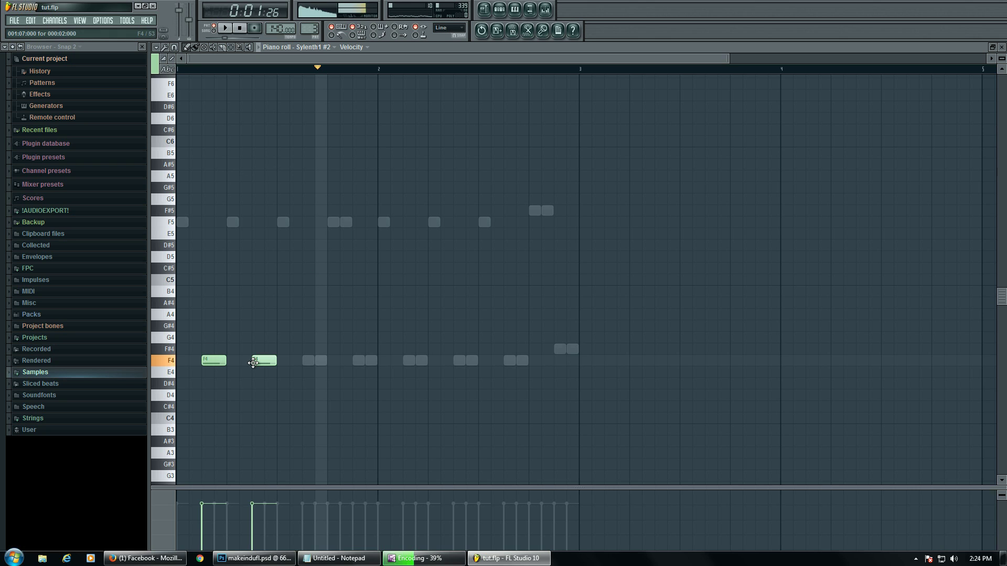
click(307, 360)
click(356, 360)
click(414, 361)
click(464, 361)
click(514, 361)
click(562, 349)
Step: Try all eight notes an octave lower, preview F in several octaves, and move them back to F4 and F#4
drag(617, 298, 194, 412)
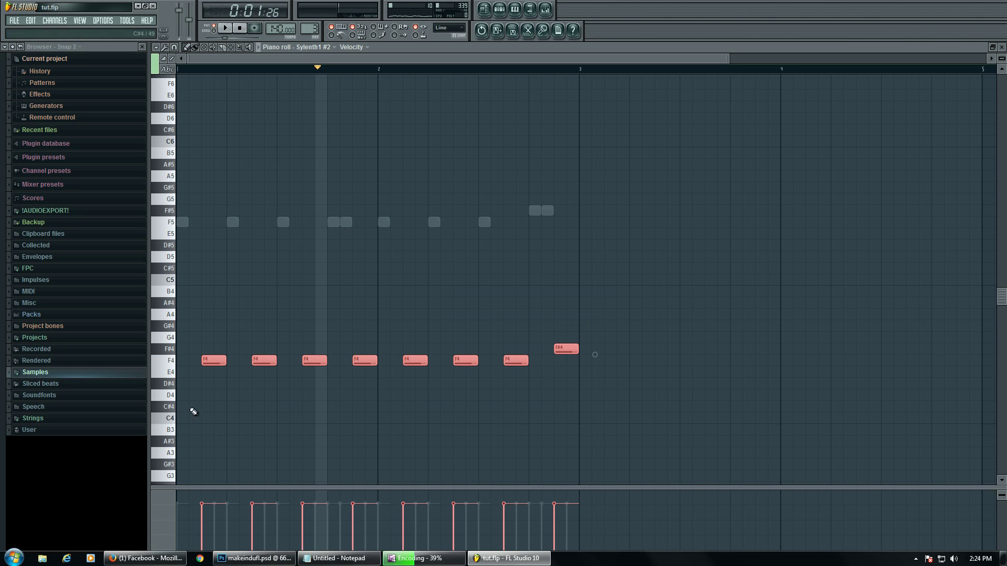
mouse_move(210, 362)
mouse_down()
mouse_move(212, 463)
mouse_move(210, 359)
mouse_up()
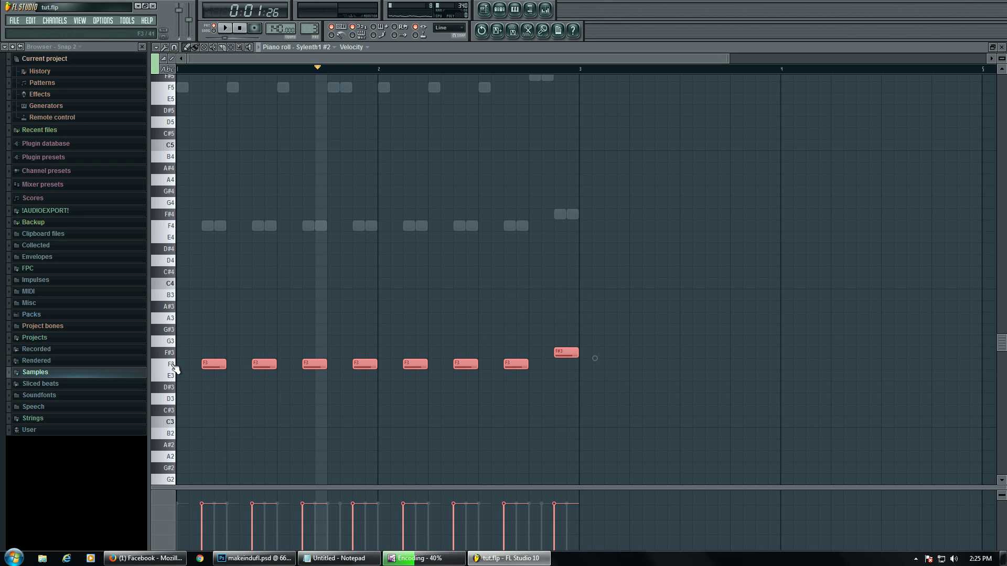
scroll(176, 368, down, 4)
click(176, 402)
scroll(233, 336, up, 7)
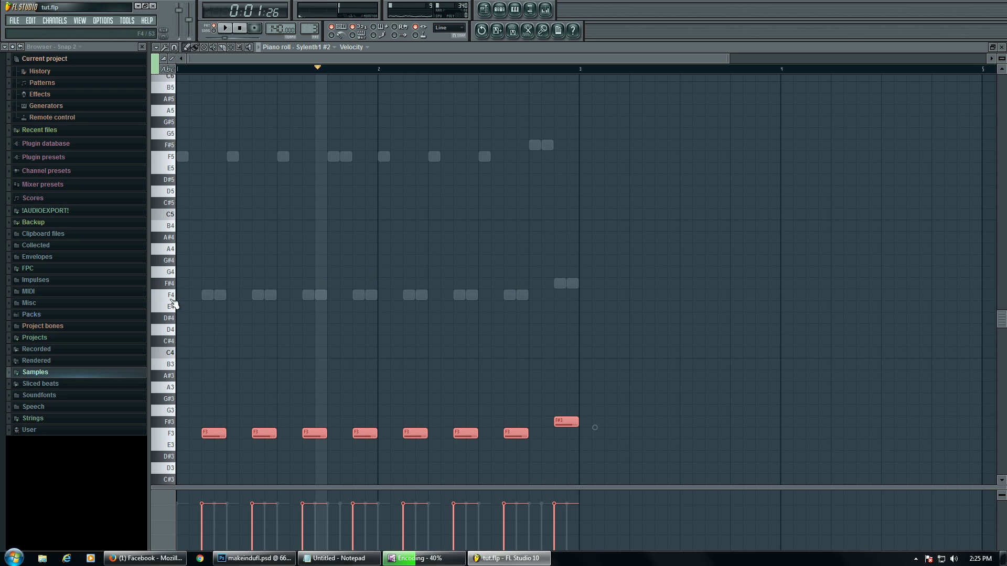
click(174, 157)
click(172, 433)
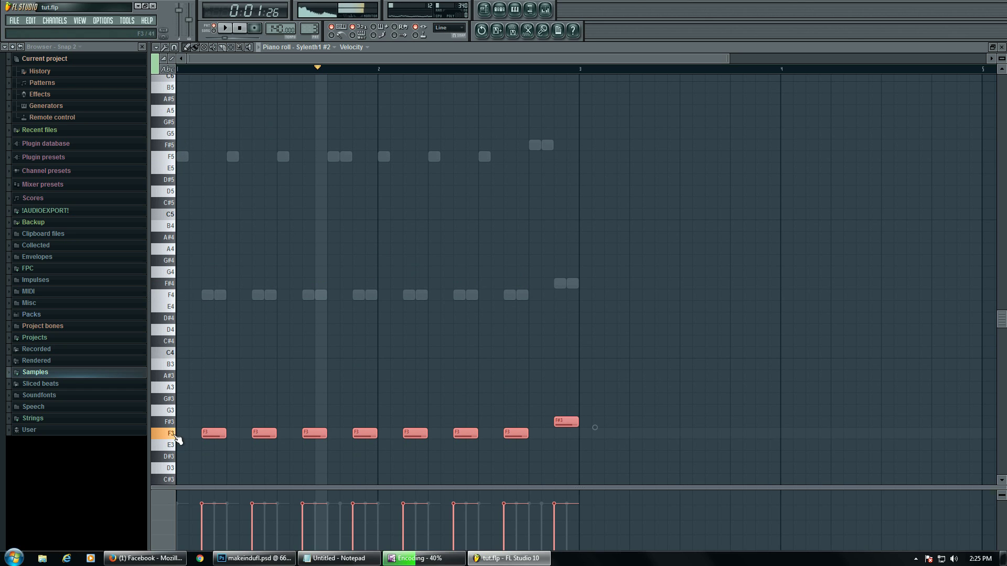
drag(206, 431, 212, 296)
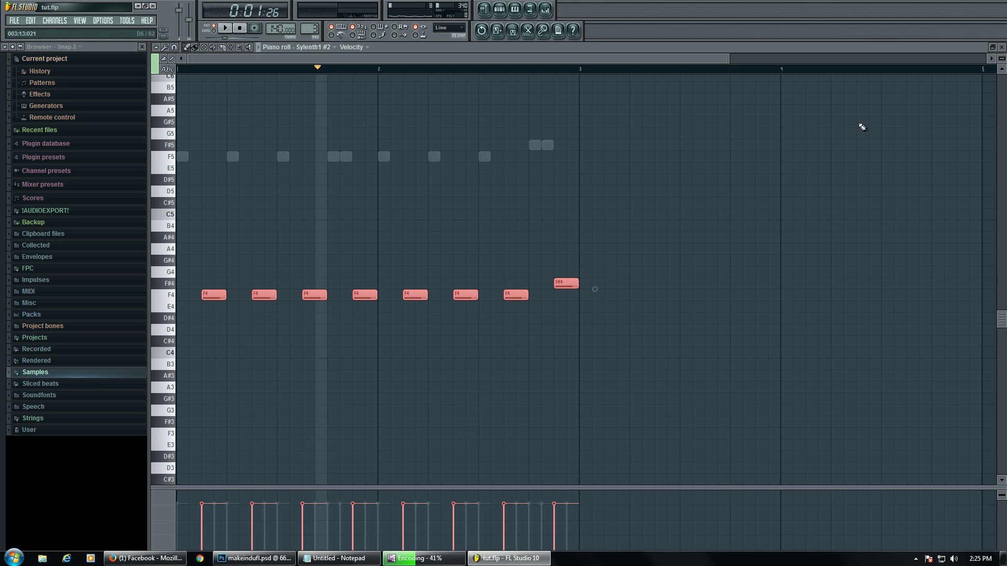
Step: In Part B of Sylenth1 #2, set oscillator B1 to octave -1 and oscillator B2 to octave -2 while previewing notes
click(1002, 46)
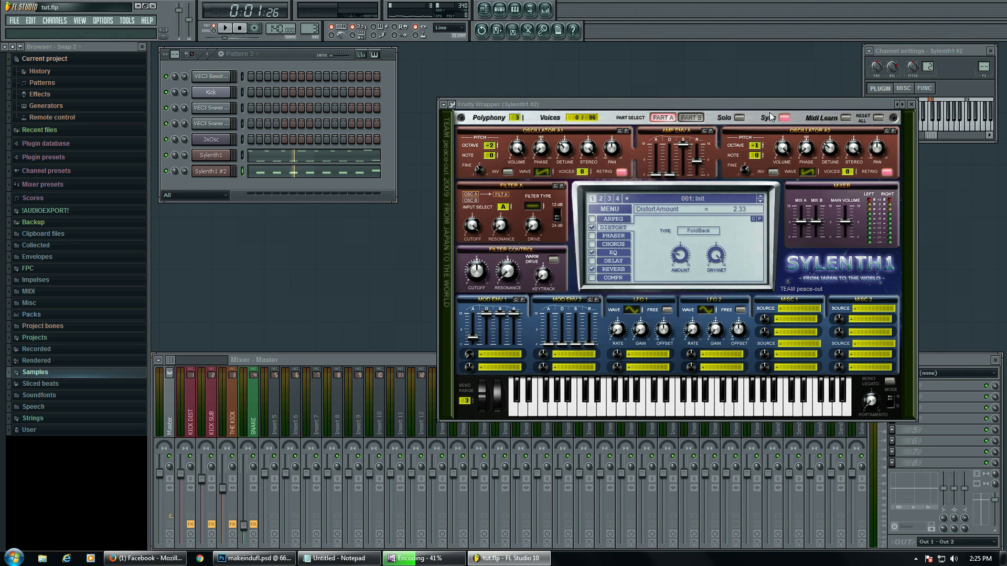
click(691, 118)
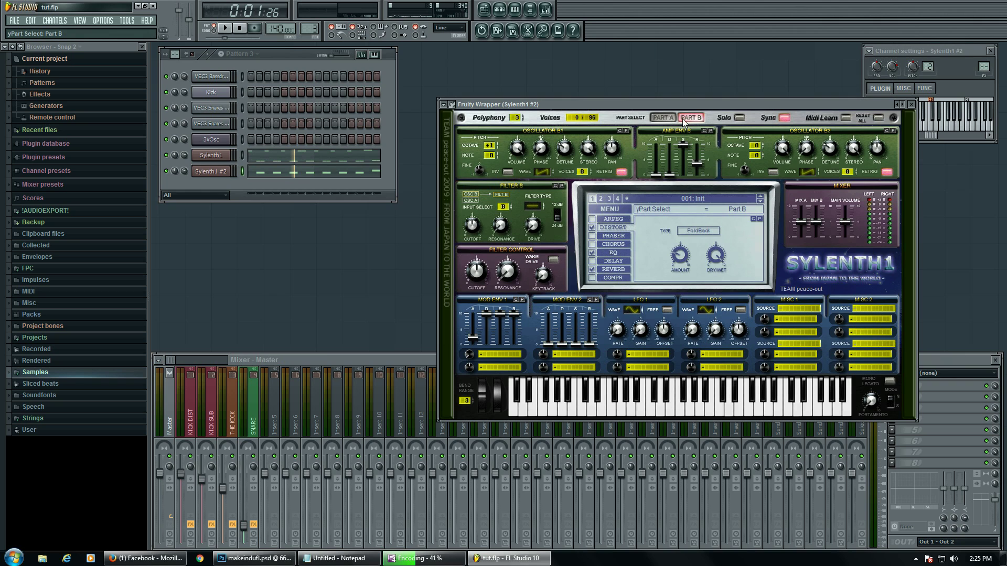
drag(491, 147, 491, 153)
key(x)
key(x)
drag(492, 153, 493, 159)
key(x)
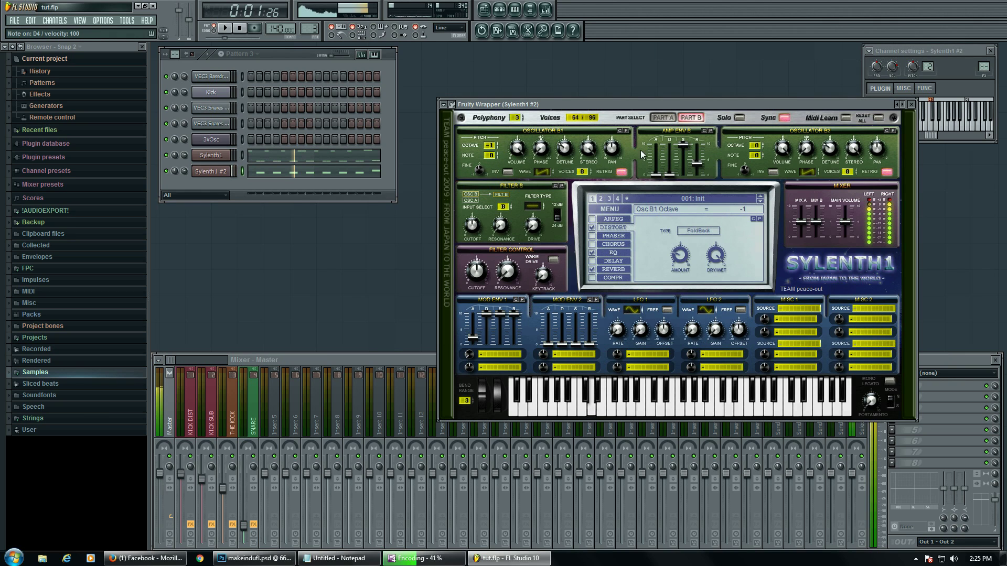
drag(759, 152, 760, 171)
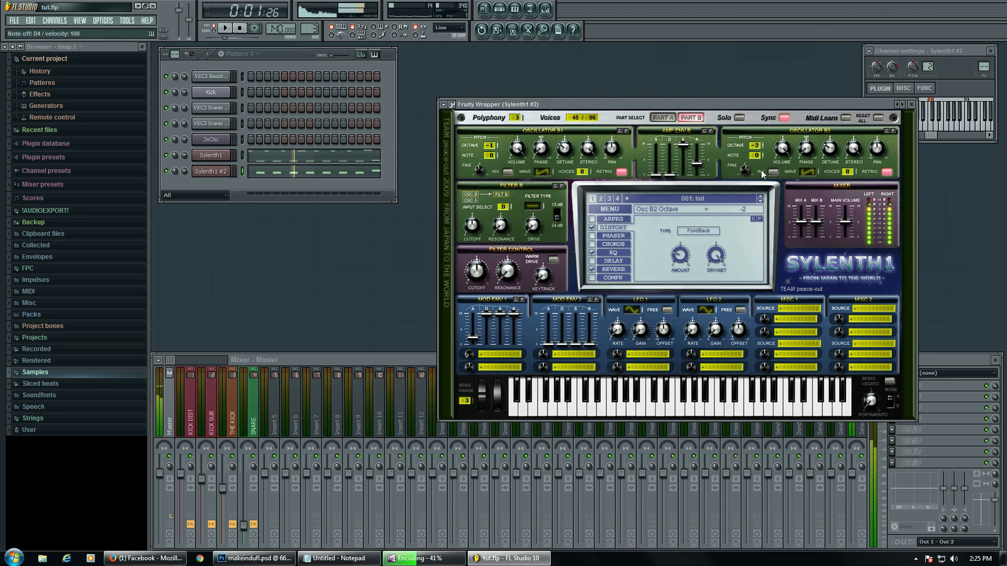
Step: Turn Retrig off for oscillators B1, B2, A1 and A2 of Sylenth1 #2 and play the pattern
click(240, 29)
click(166, 156)
click(622, 172)
click(887, 172)
click(663, 117)
click(622, 171)
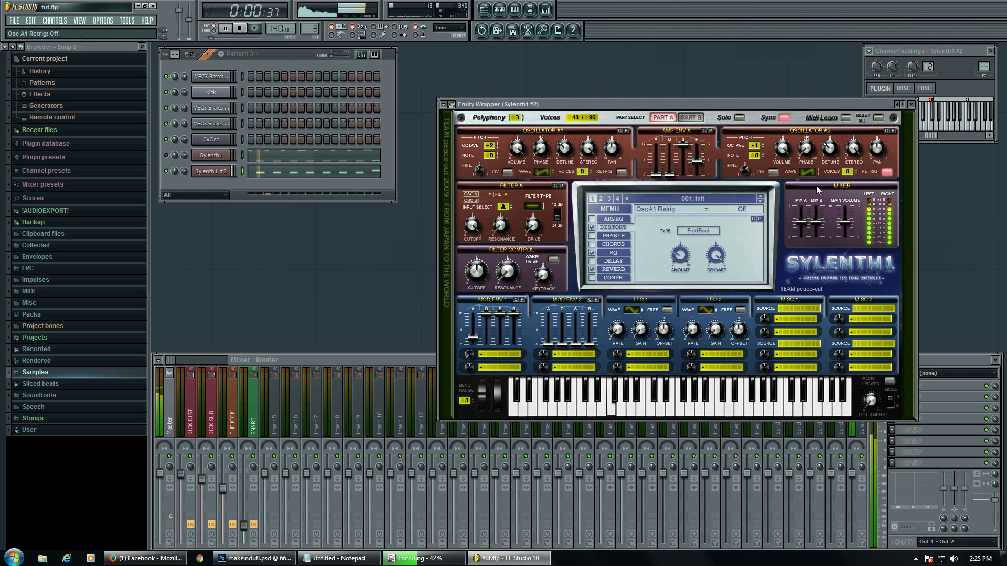
click(891, 173)
key(space)
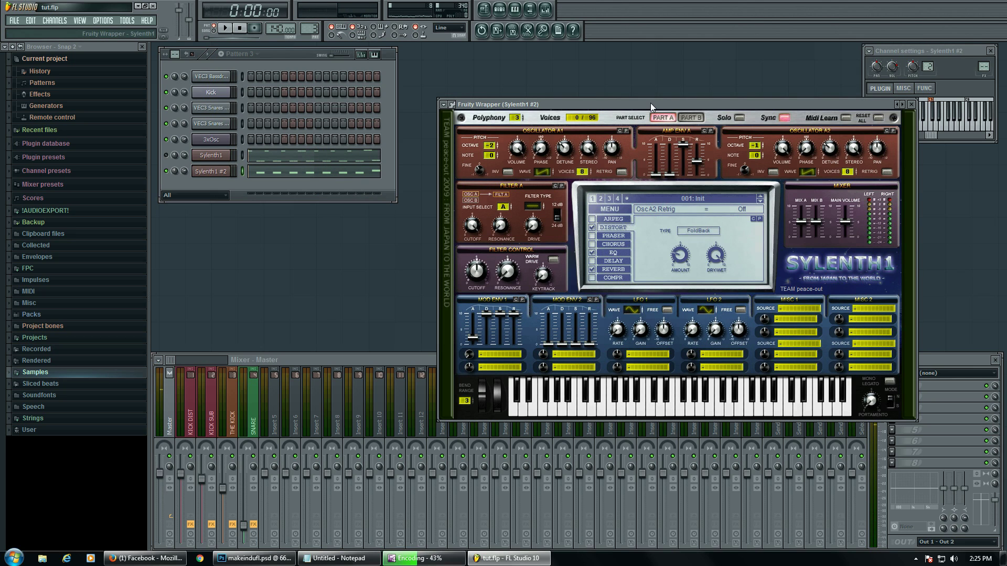
Step: Compare the oscillator settings of Part A and Part B in Sylenth1 #2
drag(650, 103, 656, 98)
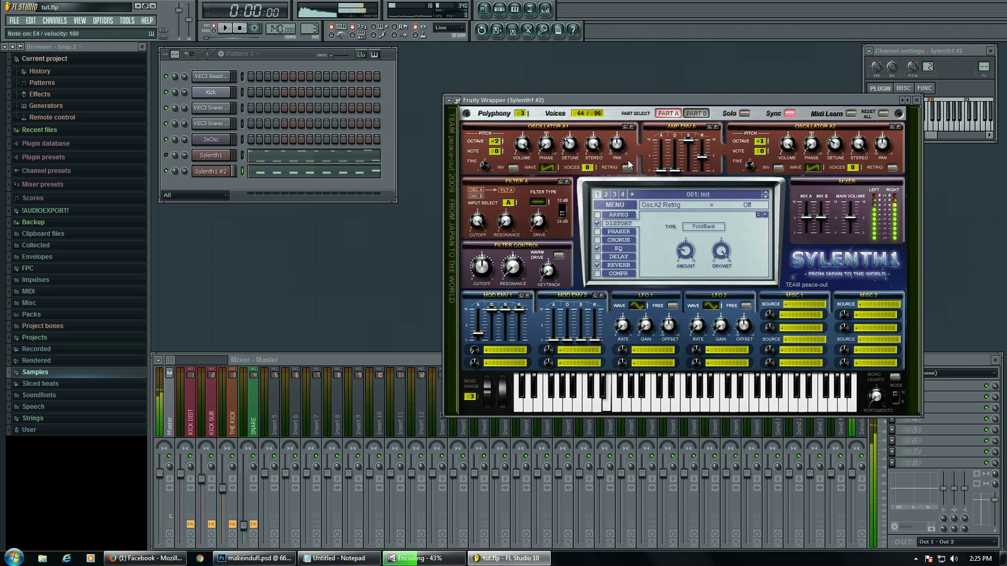
click(697, 114)
click(673, 113)
click(698, 113)
click(666, 113)
click(696, 111)
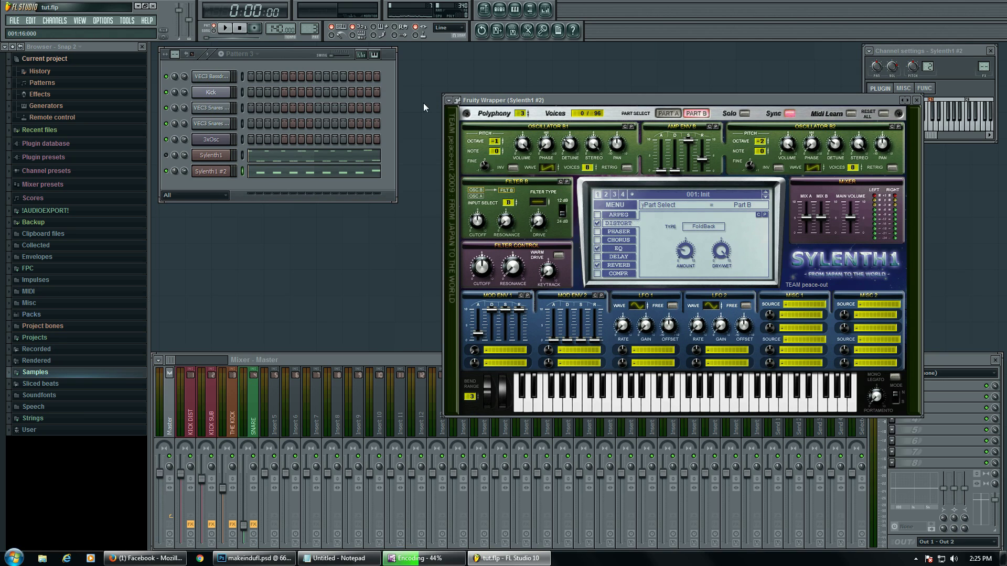
Step: Try Retrig on for oscillators B1 and B2 while playing notes and the pattern, and turn it off again
key(c)
drag(659, 97, 625, 58)
click(592, 128)
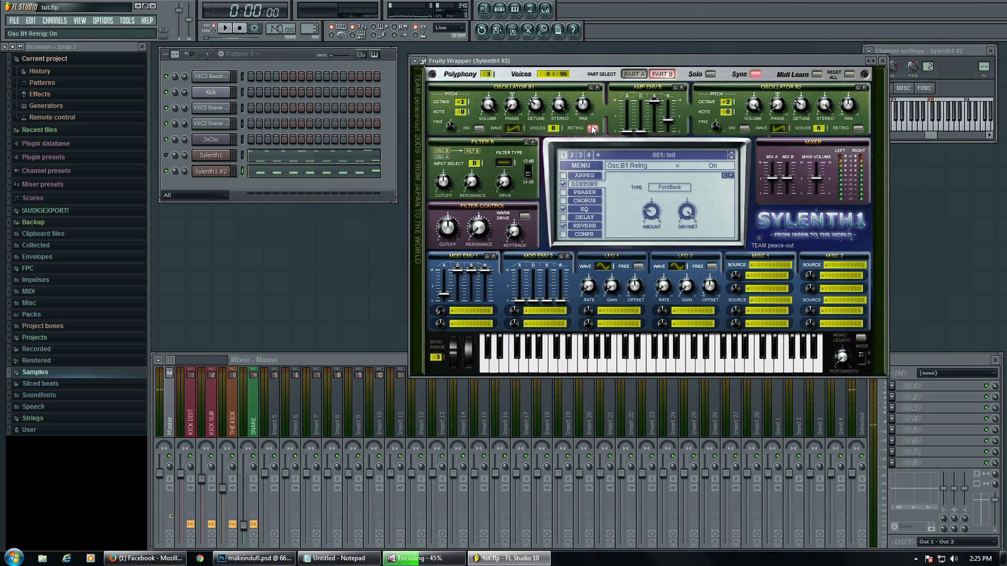
key(c)
click(859, 128)
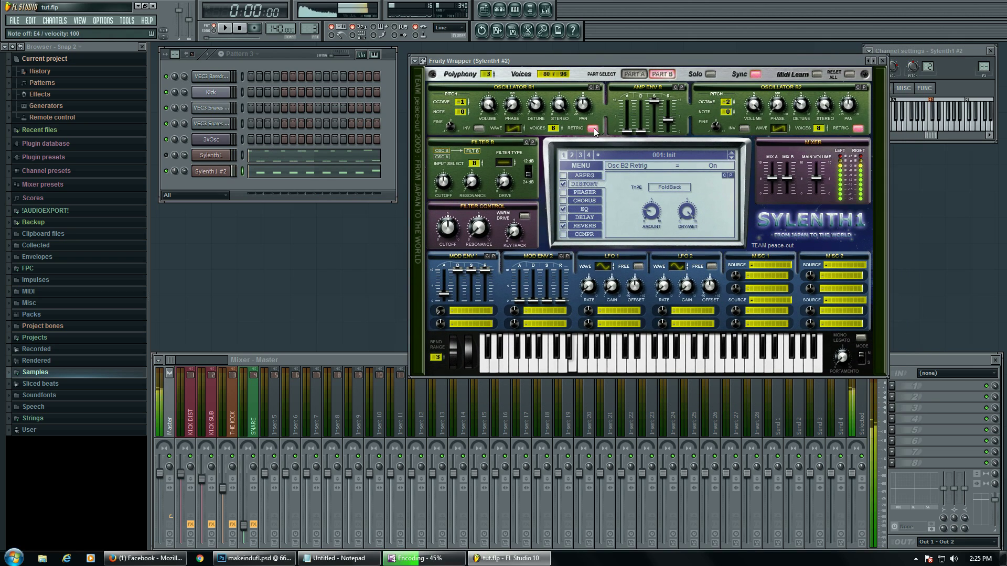
key(space)
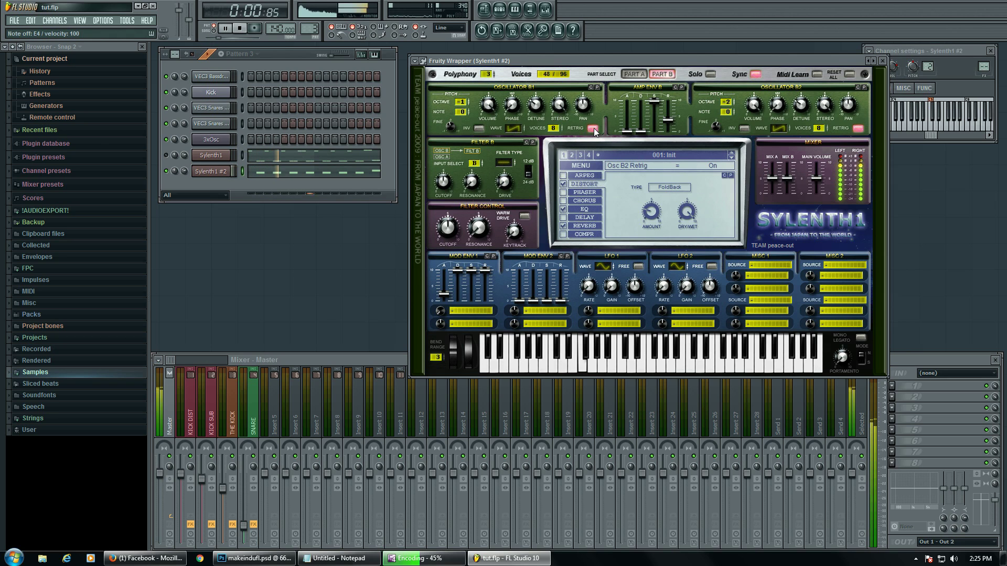
click(593, 128)
click(859, 129)
key(space)
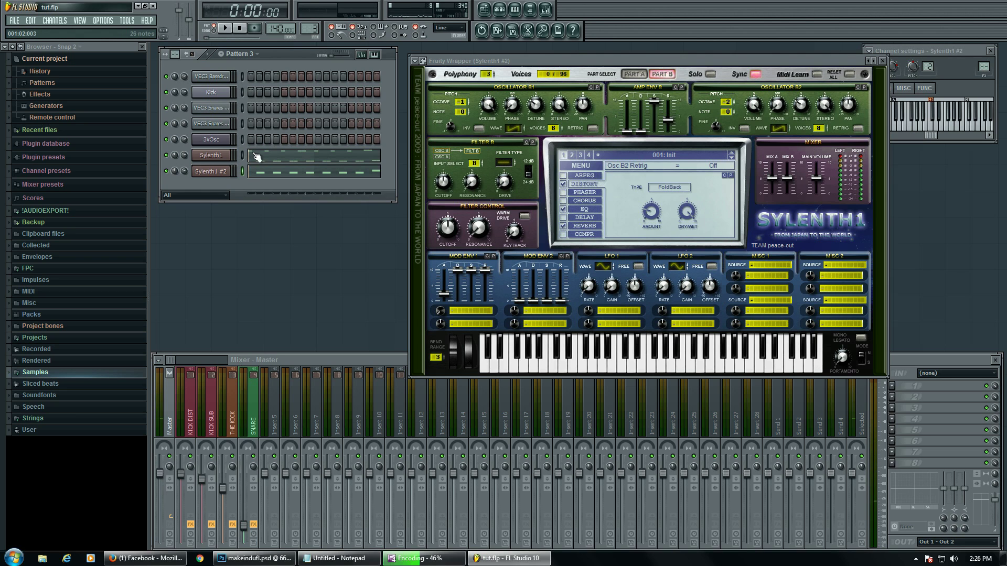
Step: Try shortening the eight Sylenth1 #2 notes to one step by removing their second halves, and undo the change
key(space)
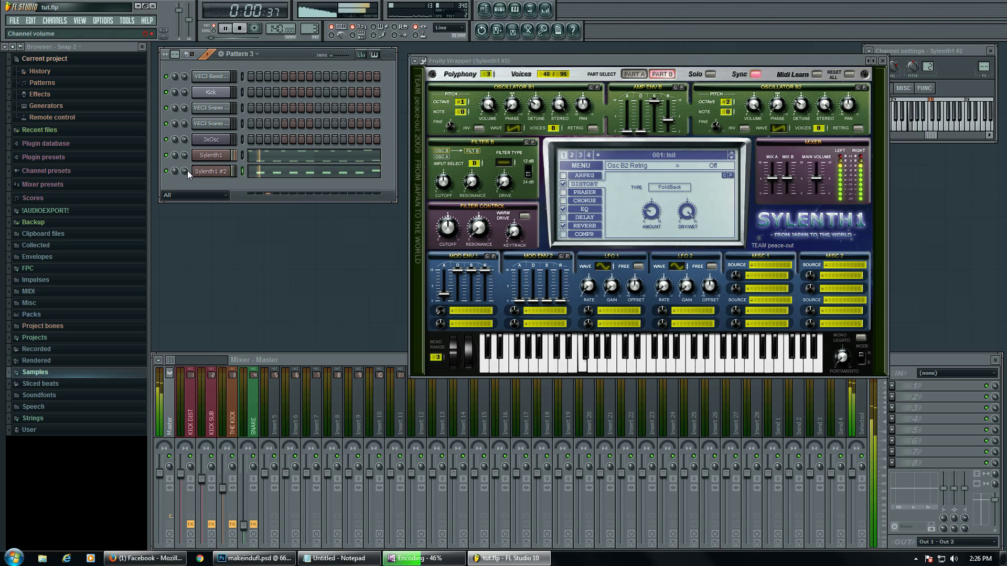
key(space)
click(304, 173)
drag(640, 211, 178, 314)
mouse_move(528, 283)
mouse_down()
mouse_move(514, 287)
mouse_move(522, 288)
mouse_up()
key(space)
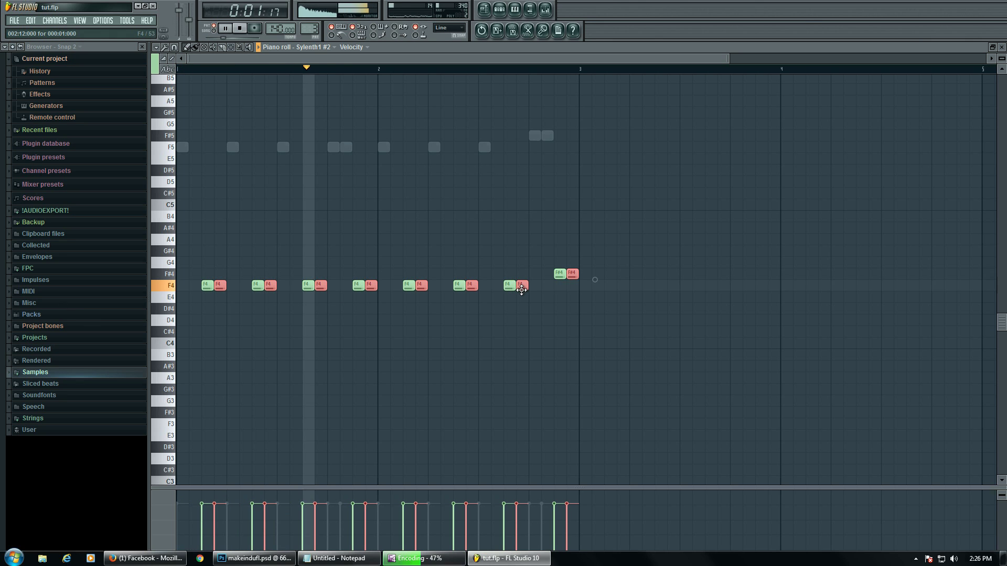
key(Delete)
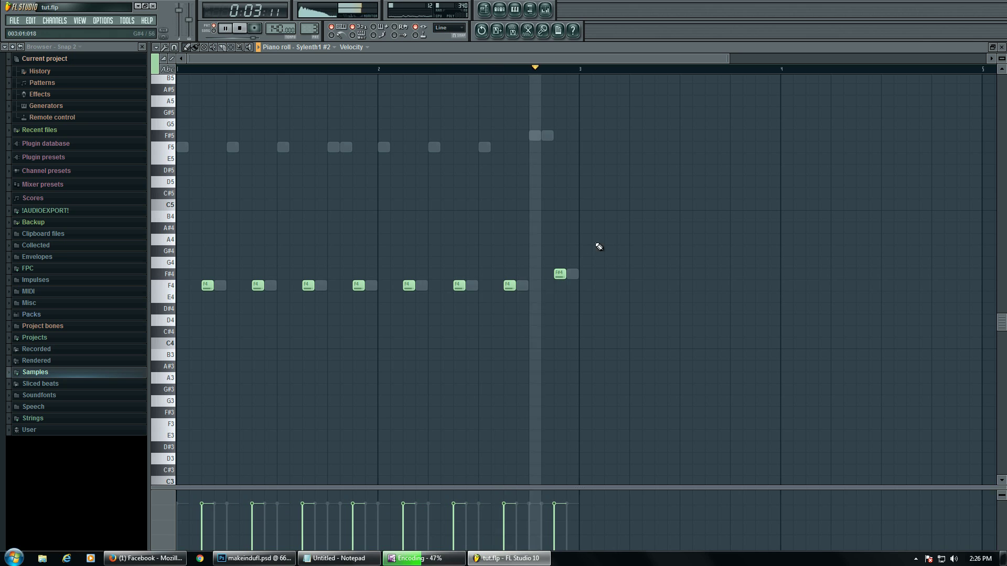
key(ctrl+z)
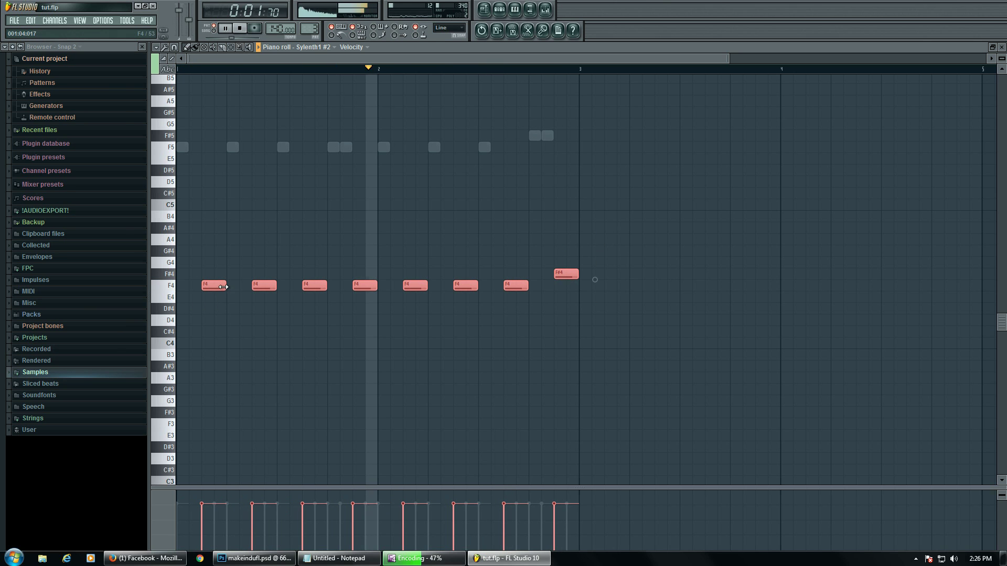
key(space)
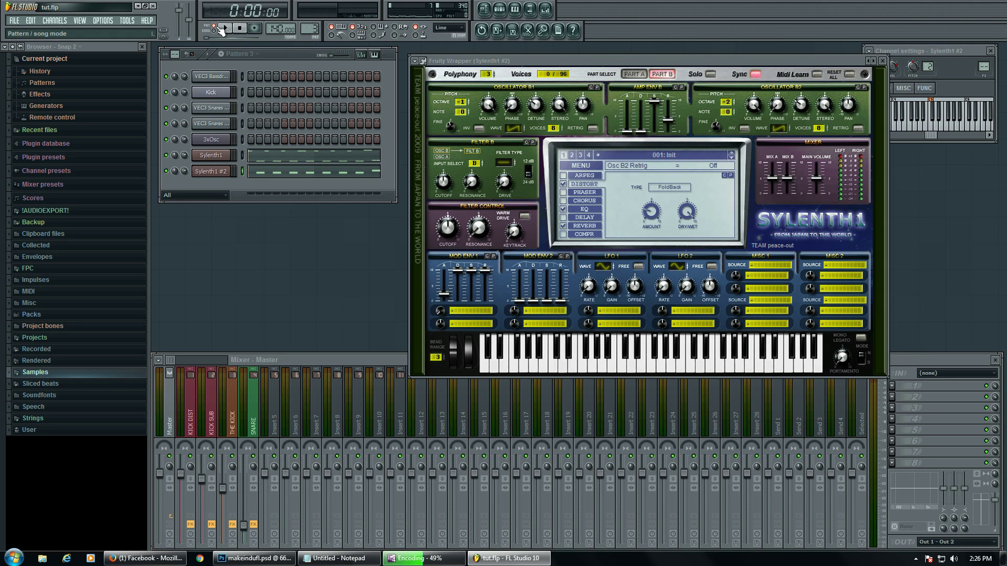
Step: Clone the Sylenth1 #2 channel and initialise the preset of the new Sylenth1 #3
click(61, 21)
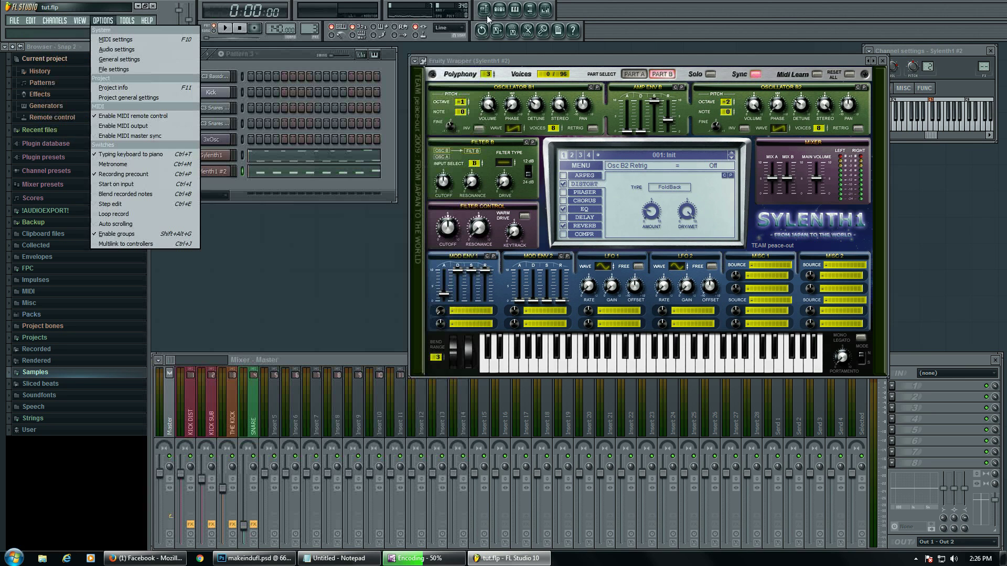
click(528, 56)
right_click(204, 173)
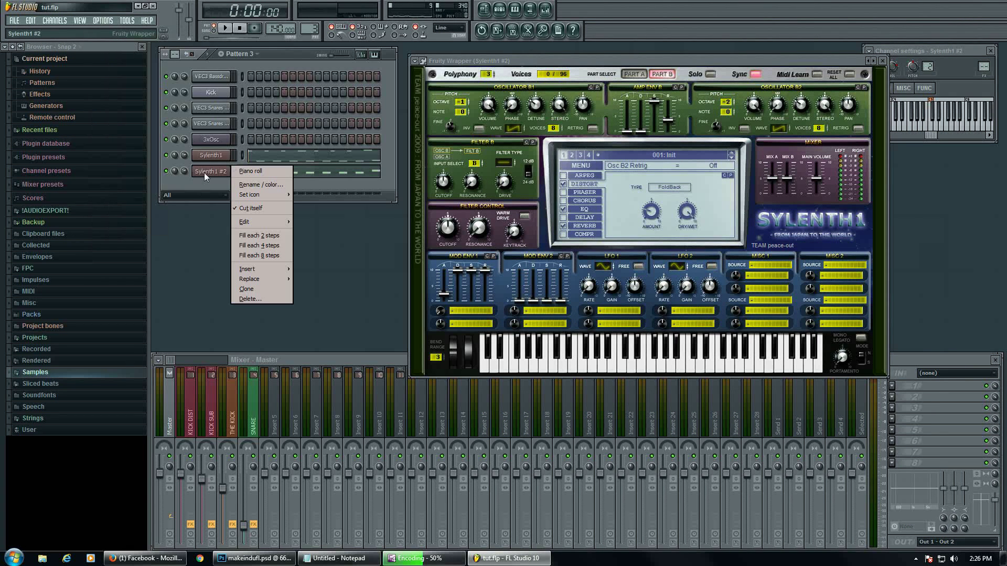
click(258, 288)
click(462, 348)
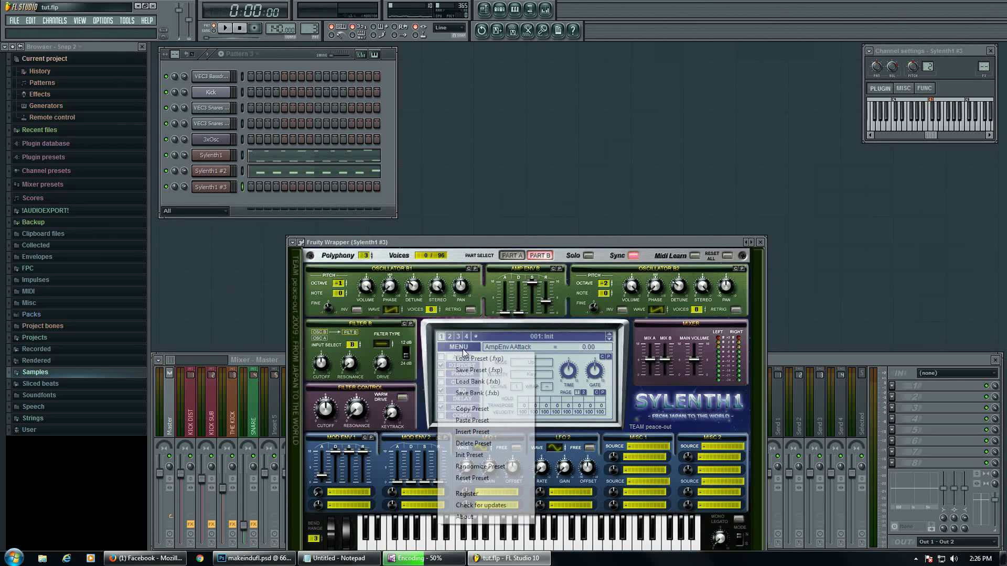
click(491, 244)
drag(491, 244, 566, 124)
click(531, 228)
click(551, 338)
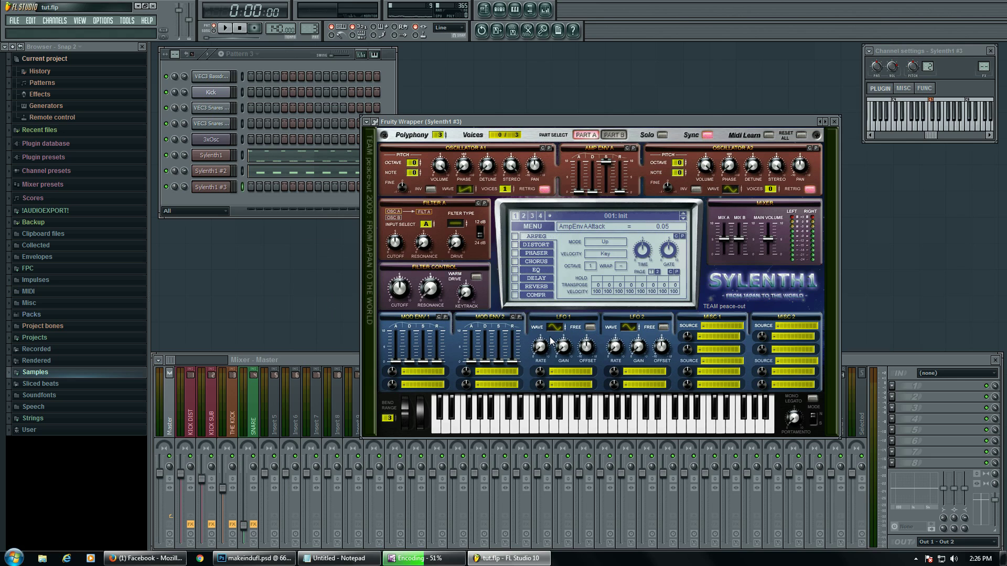
Step: Set oscillator A1 of Sylenth1 #3 to a Sine wave at octave -1 and its amp envelope release to 3.49
key(x)
drag(475, 187, 473, 196)
key(x)
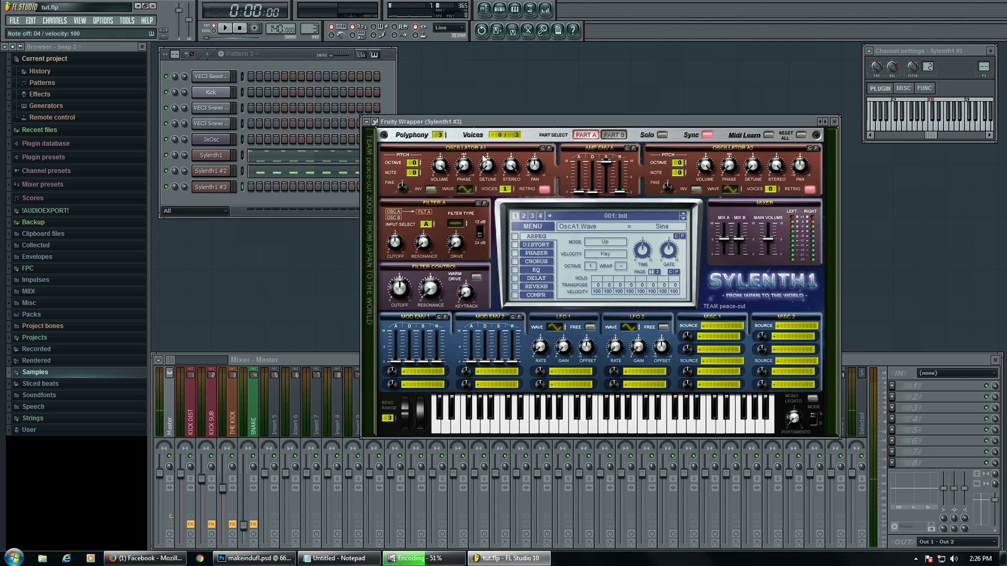
key(w)
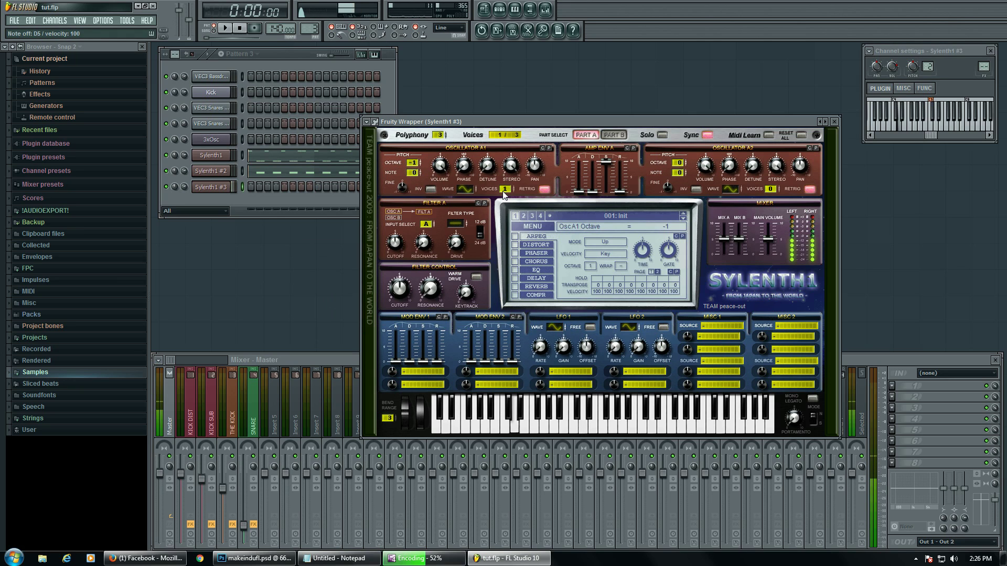
click(544, 189)
click(545, 190)
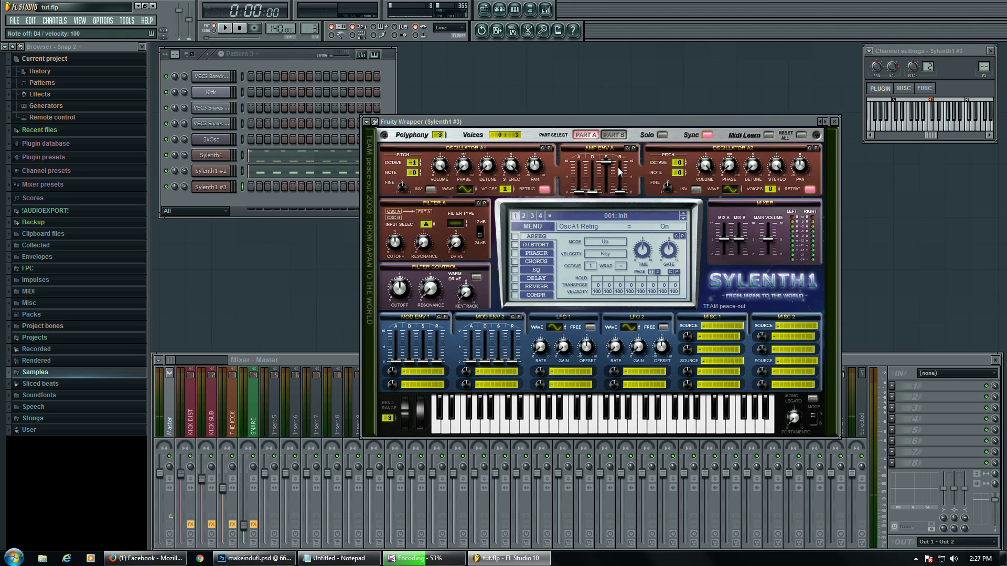
drag(623, 195, 623, 184)
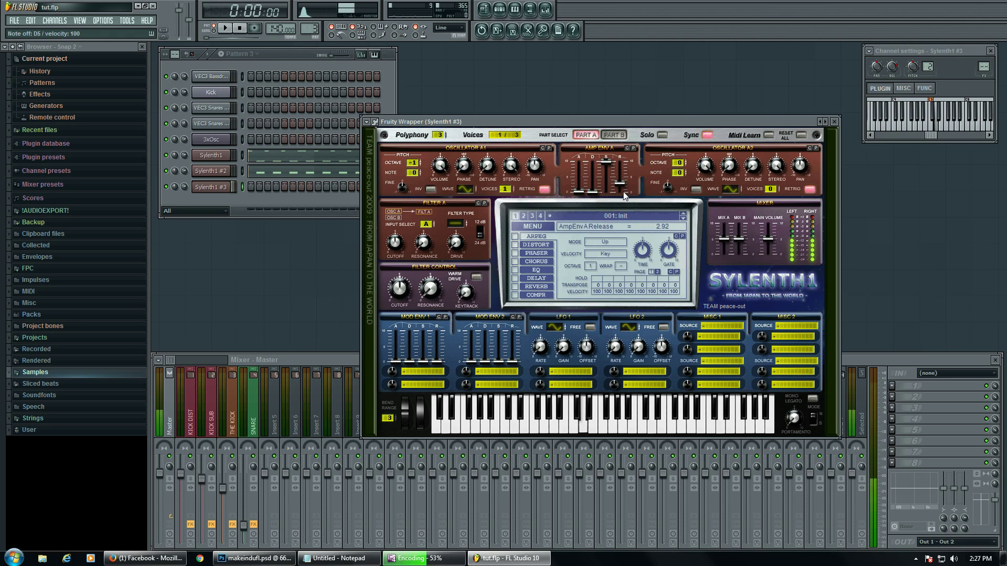
drag(625, 166, 624, 182)
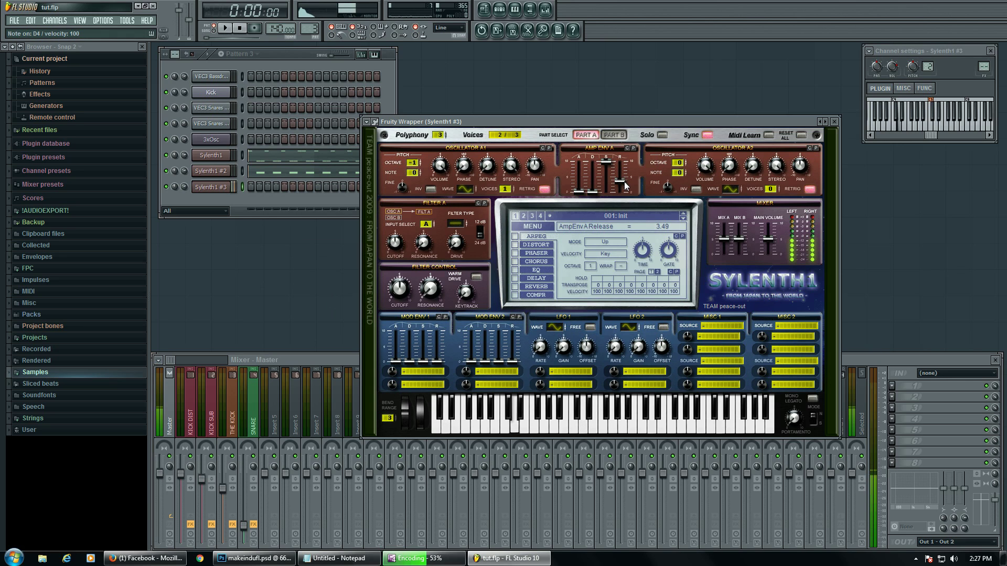
Step: Enable the EQ on Sylenth1 #3 and set its bass to 15.00 dB while previewing notes
click(517, 245)
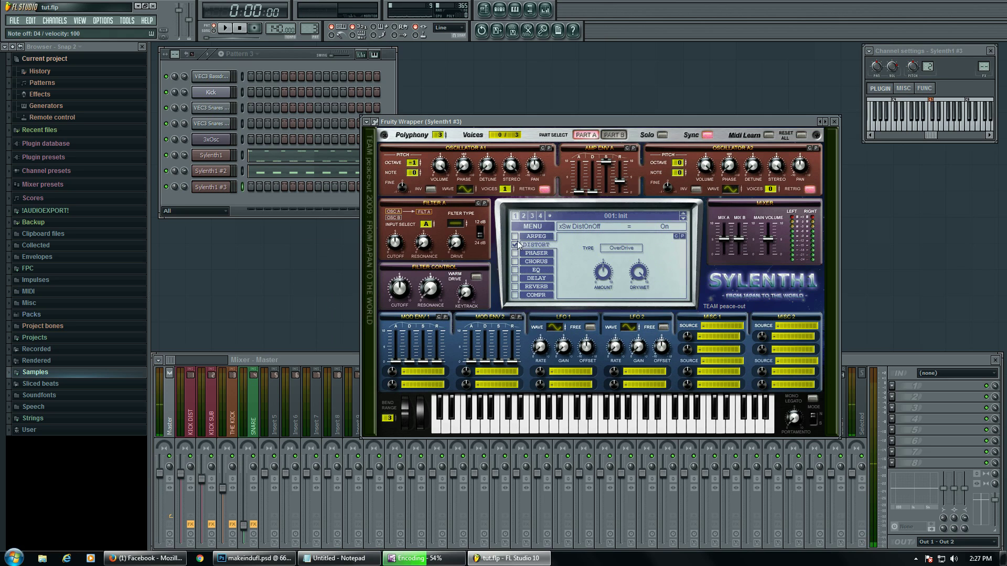
click(518, 271)
key(x)
key(x)
key(x)
drag(579, 292, 613, 234)
key(x)
key(x)
key(x)
drag(603, 276, 603, 320)
key(w)
key(w)
key(w)
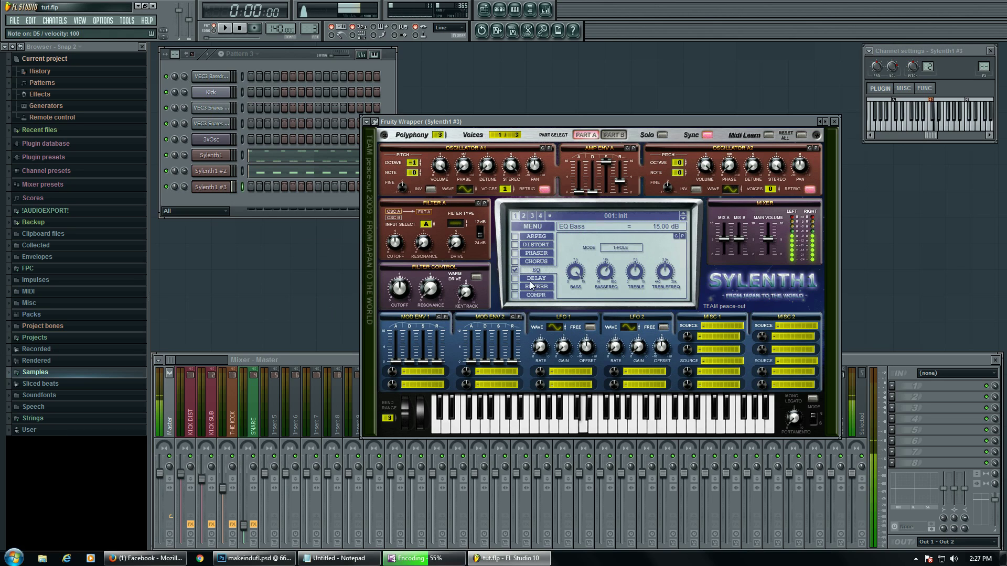
Step: Enable the reverb on Sylenth1 #3, previewing low and high notes before and after
key(x)
key(w)
key(x)
key(w)
key(x)
click(515, 287)
key(x)
key(w)
key(x)
Step: In the Sylenth1 #3 piano roll, draw two-step off-beat notes over two bars, seven on F3 and the last on F#3
right_click(229, 186)
click(245, 189)
click(207, 360)
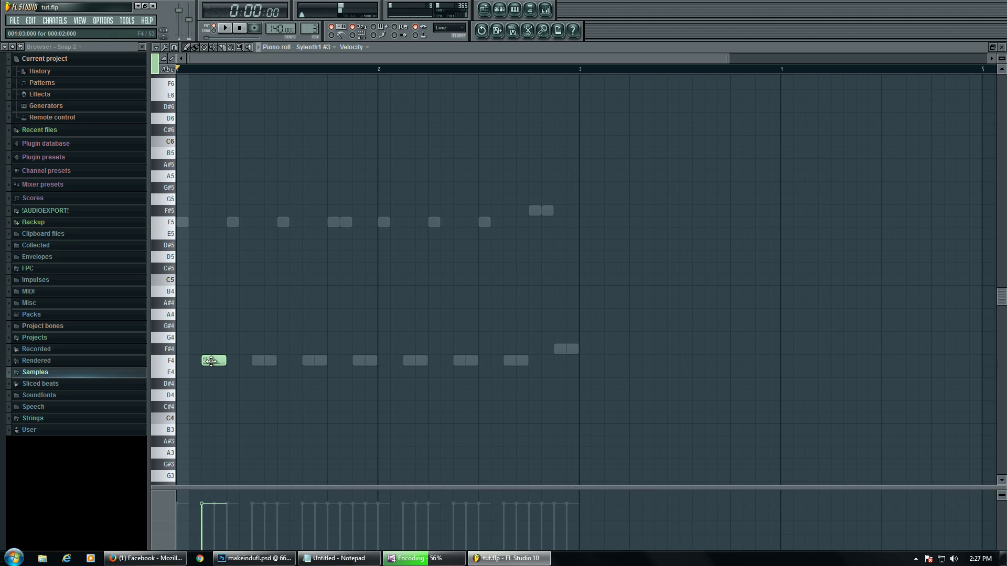
scroll(195, 382, down, 3)
scroll(194, 383, down, 1)
click(209, 430)
click(260, 431)
click(311, 430)
click(365, 430)
click(415, 430)
click(478, 430)
drag(478, 430, 466, 430)
click(512, 430)
click(561, 418)
key(space)
key(space)
Step: Add two-step notes on every beat of the two bars, seven on F4 and the last on F#4, and play the pattern
click(181, 291)
click(231, 291)
click(281, 291)
click(339, 292)
click(389, 292)
click(440, 291)
click(489, 293)
click(538, 280)
key(space)
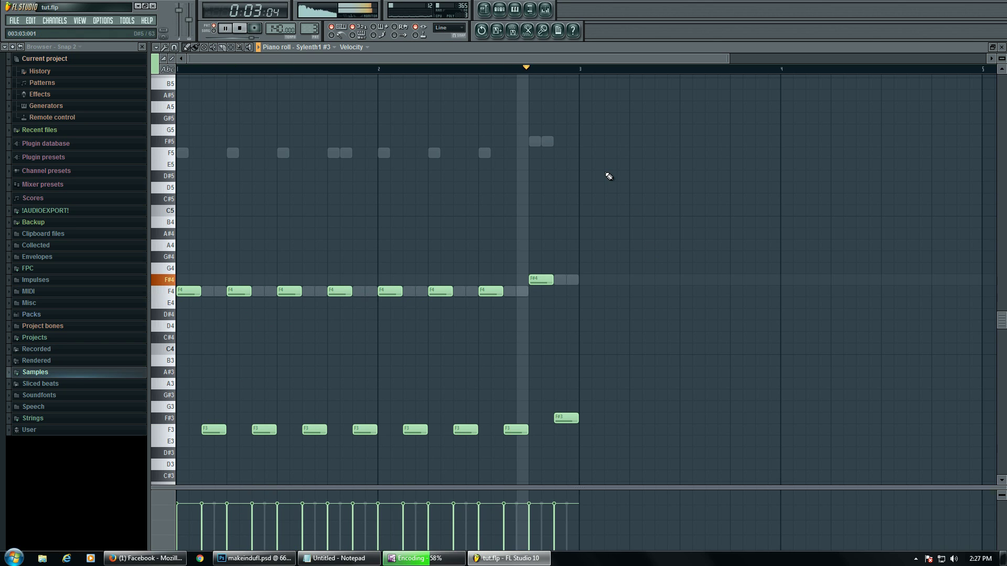
key(space)
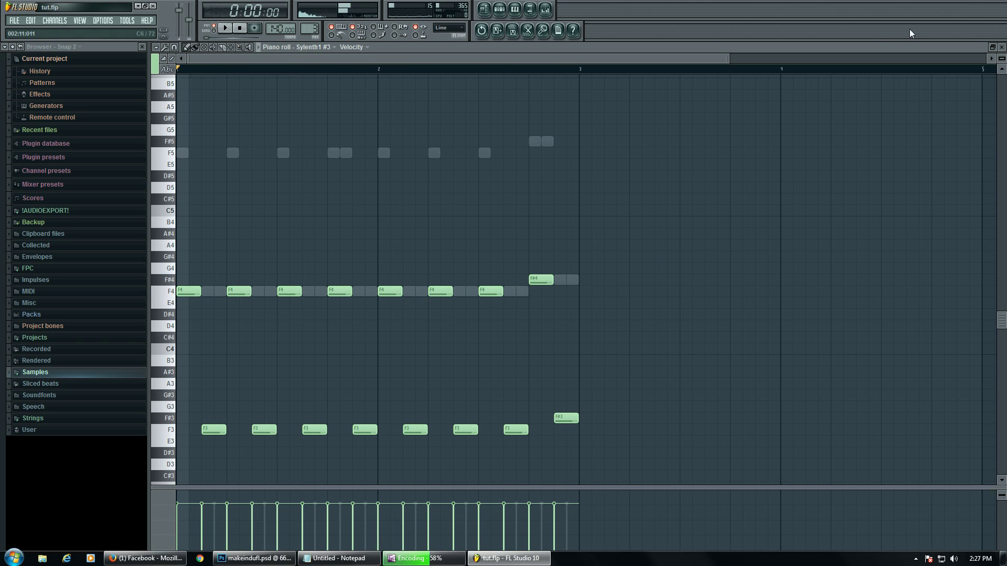
Step: Solo the Sylenth1 #3 channel, play the pattern and compare oscillator A1 with Retrig off and on
click(1002, 48)
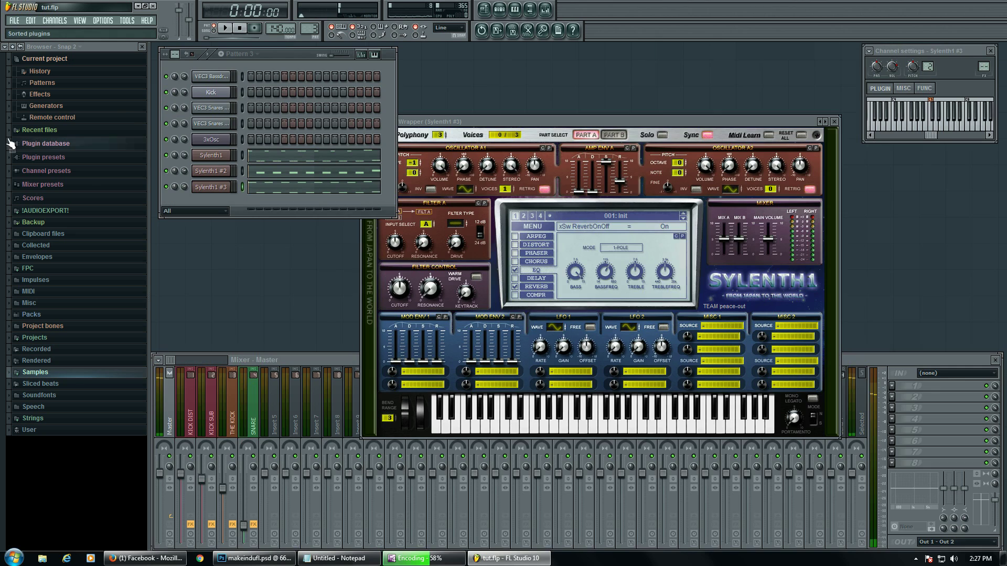
right_click(166, 187)
click(193, 194)
key(space)
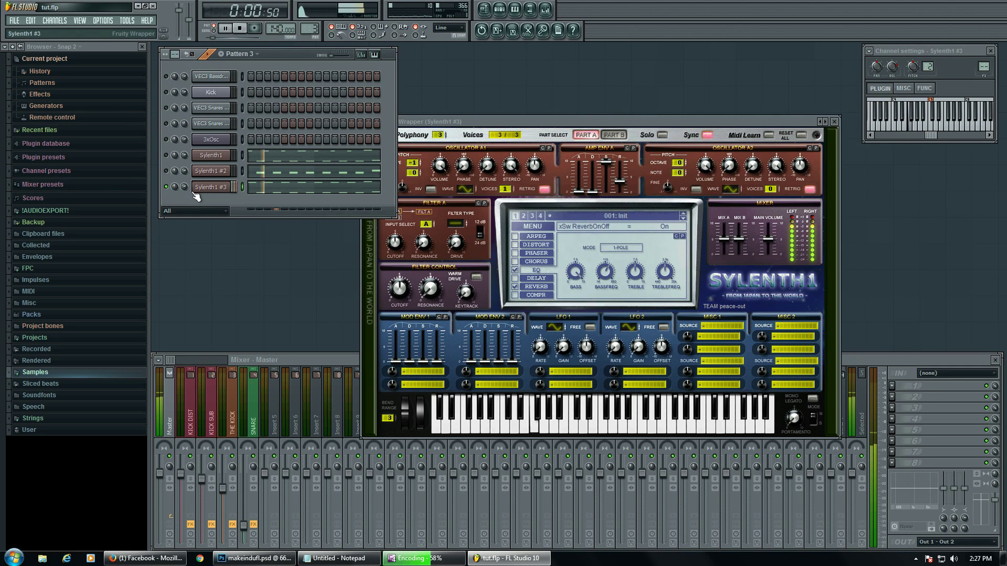
click(544, 189)
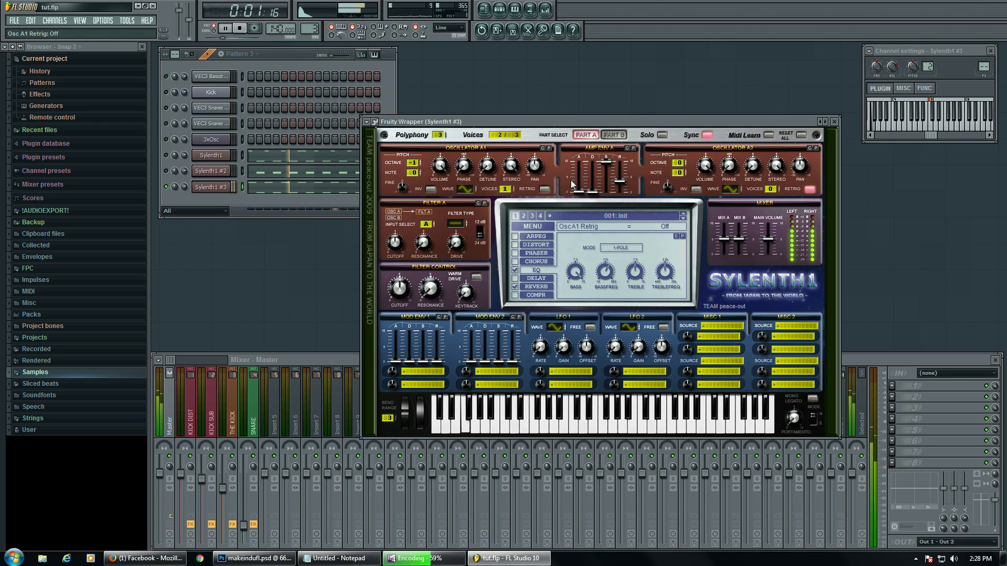
click(545, 189)
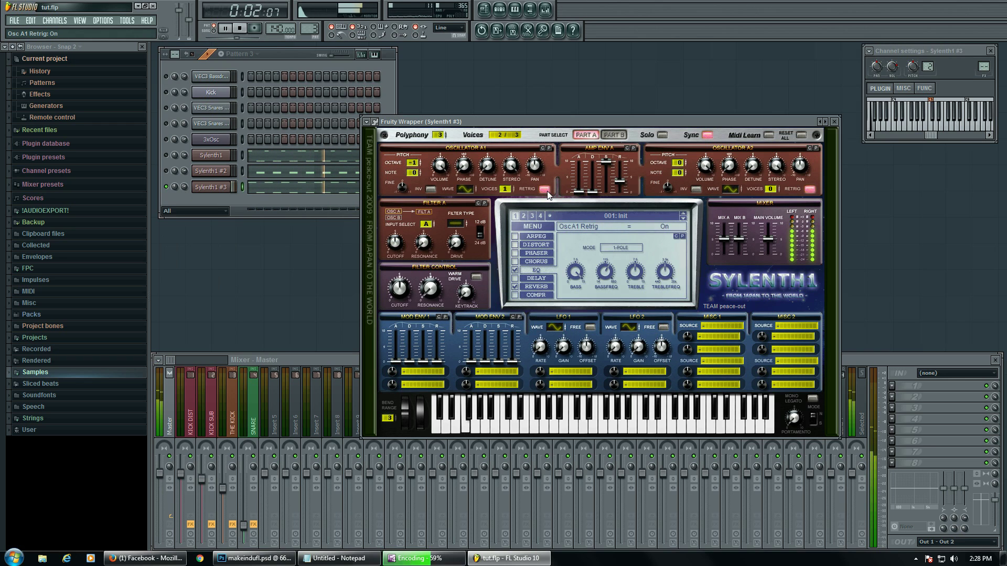
Step: Try the compressor on Sylenth1 #3 with adjusted settings while the pattern plays, and stop playback
click(217, 197)
click(514, 294)
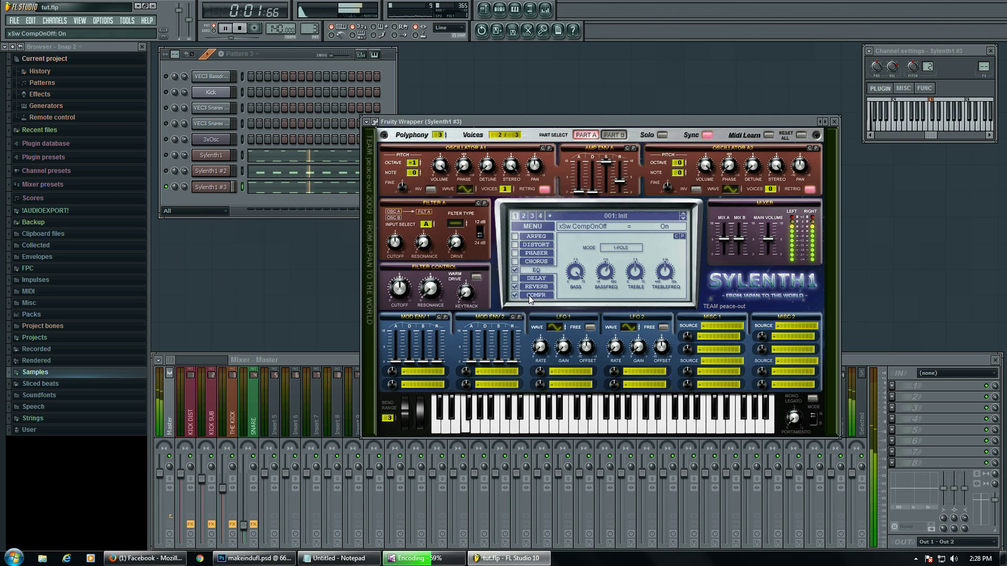
click(529, 295)
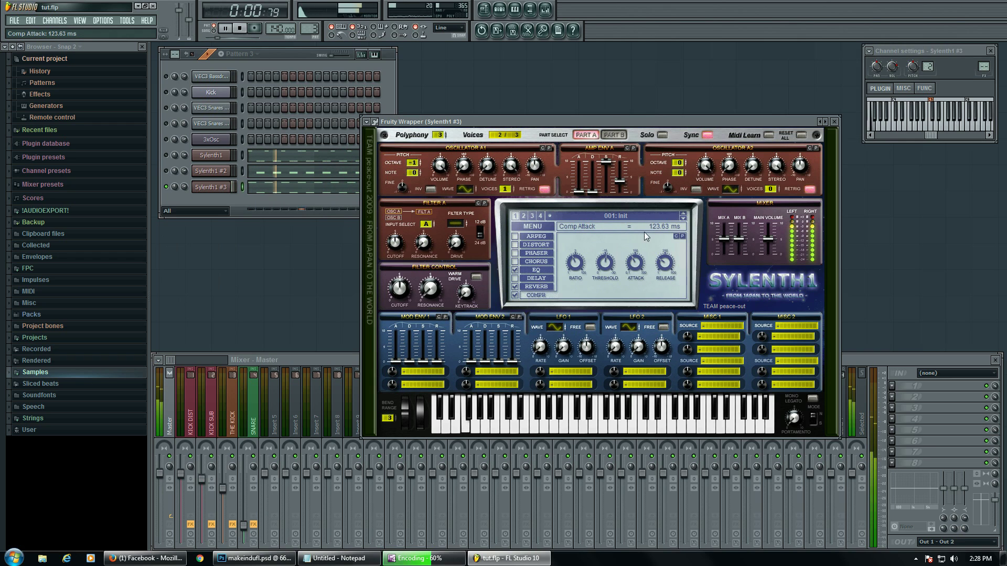
drag(665, 264, 663, 244)
click(510, 290)
key(space)
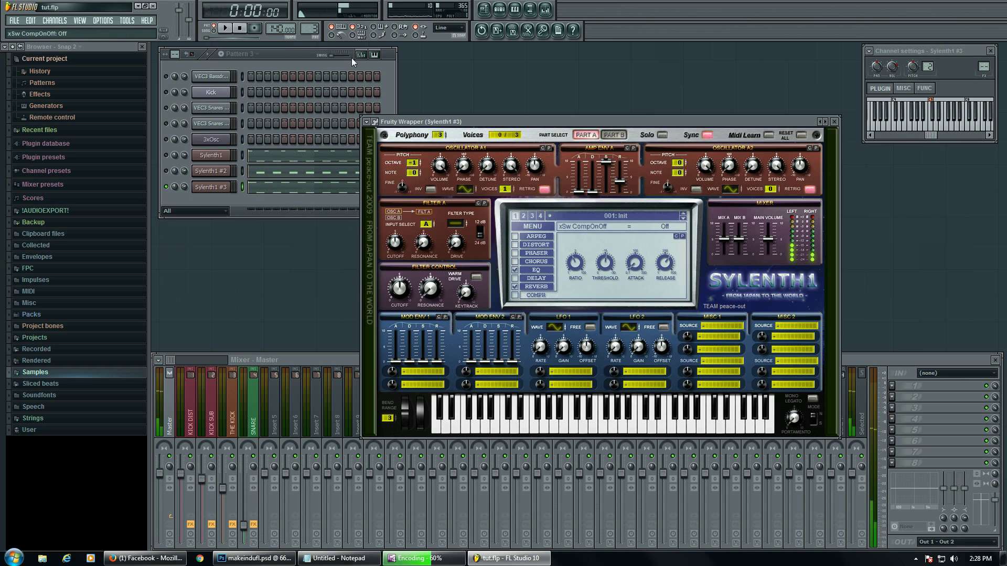
Step: Unsolo Sylenth1 #3 so all channels are active, and route it to mixer track 5
right_click(165, 184)
click(179, 195)
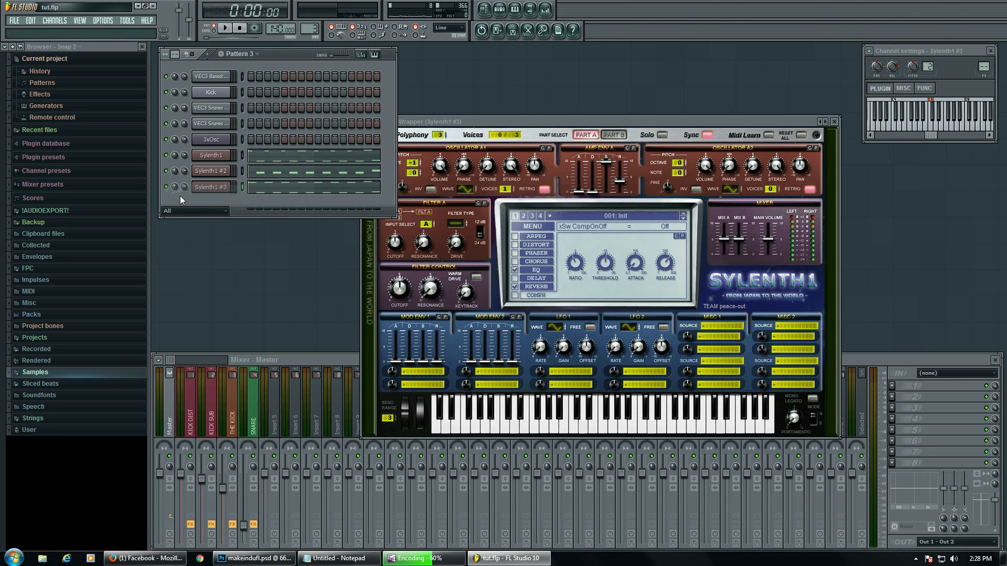
click(210, 188)
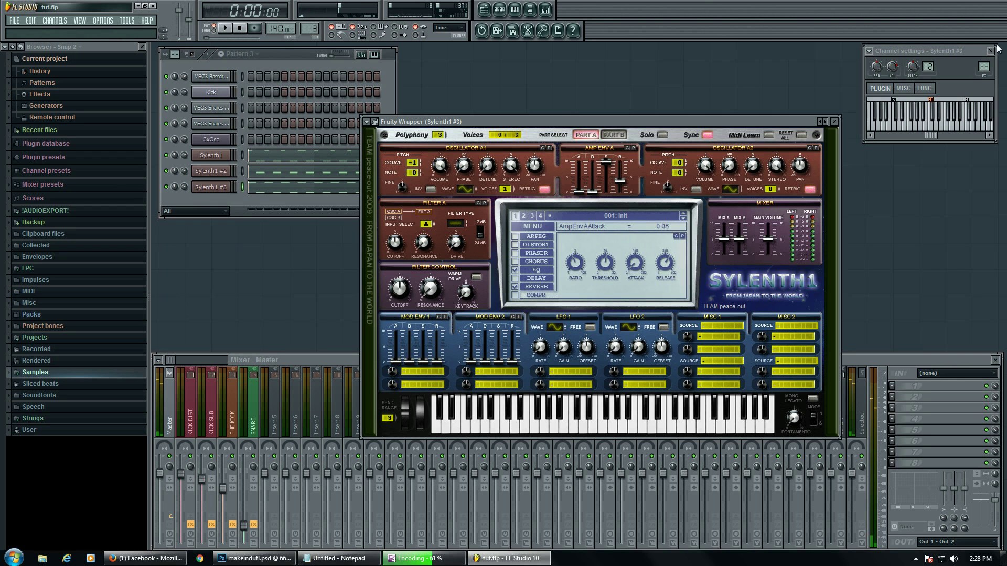
scroll(984, 67, up, 5)
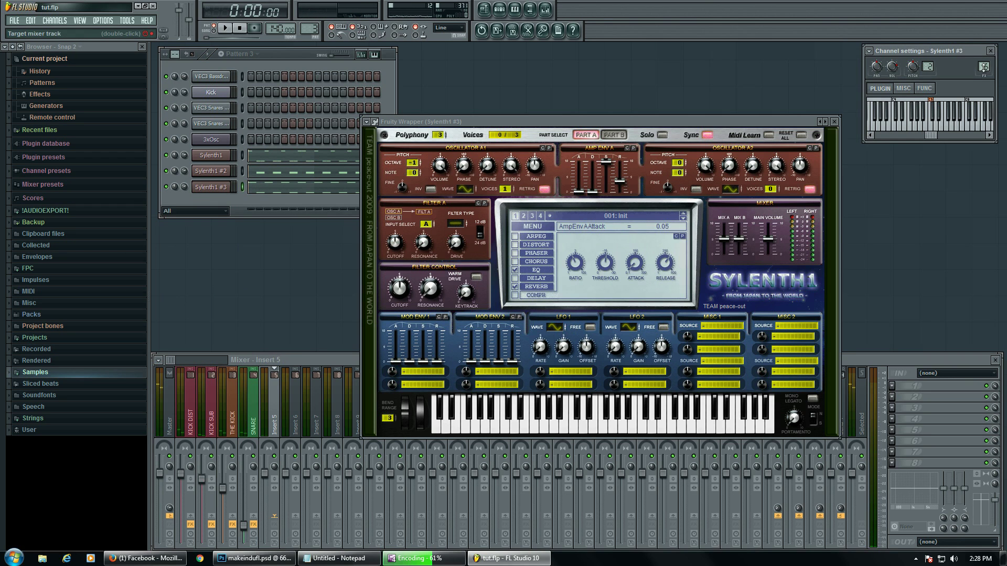
Step: Rename mixer track 5 as SUB
right_click(272, 415)
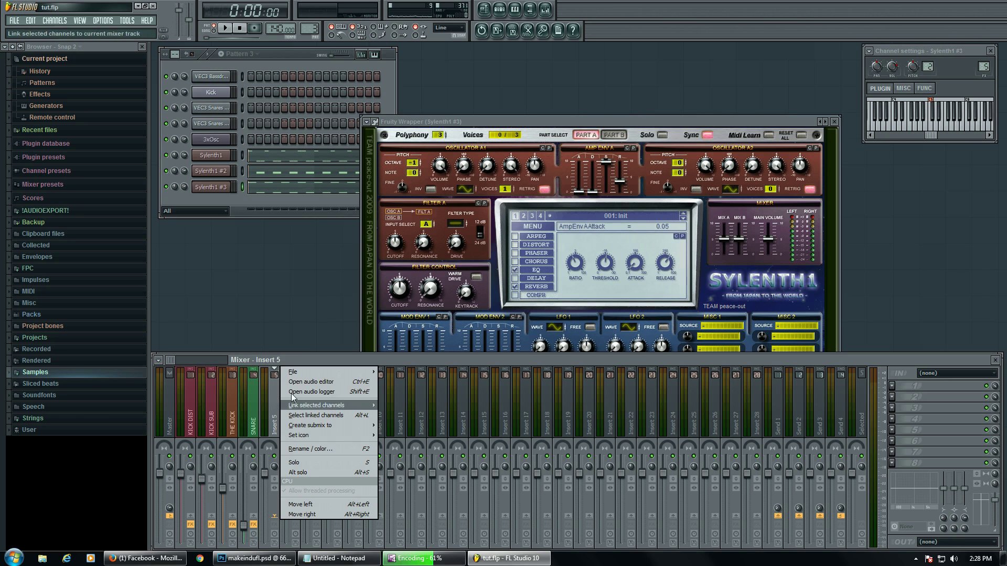
click(319, 450)
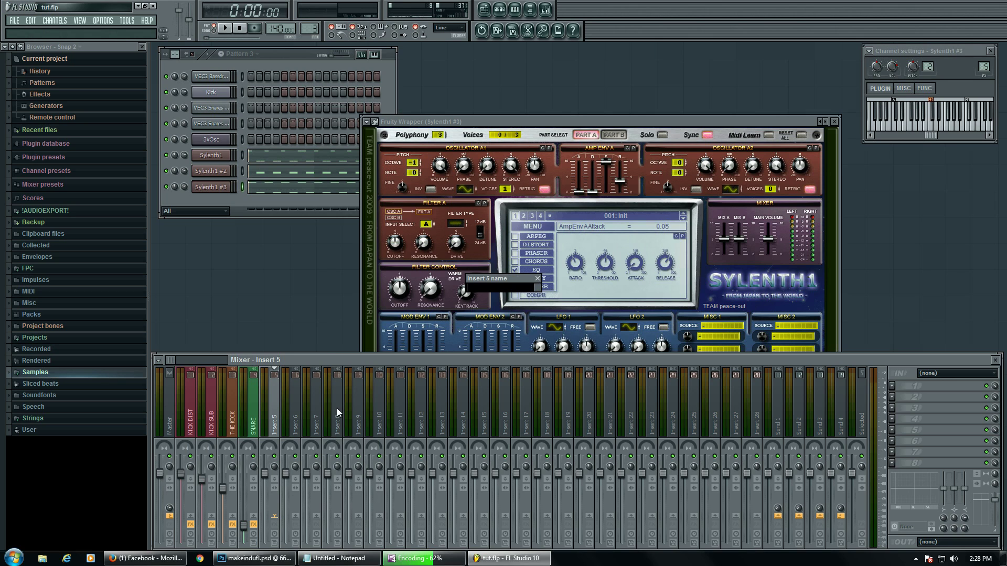
key(Return)
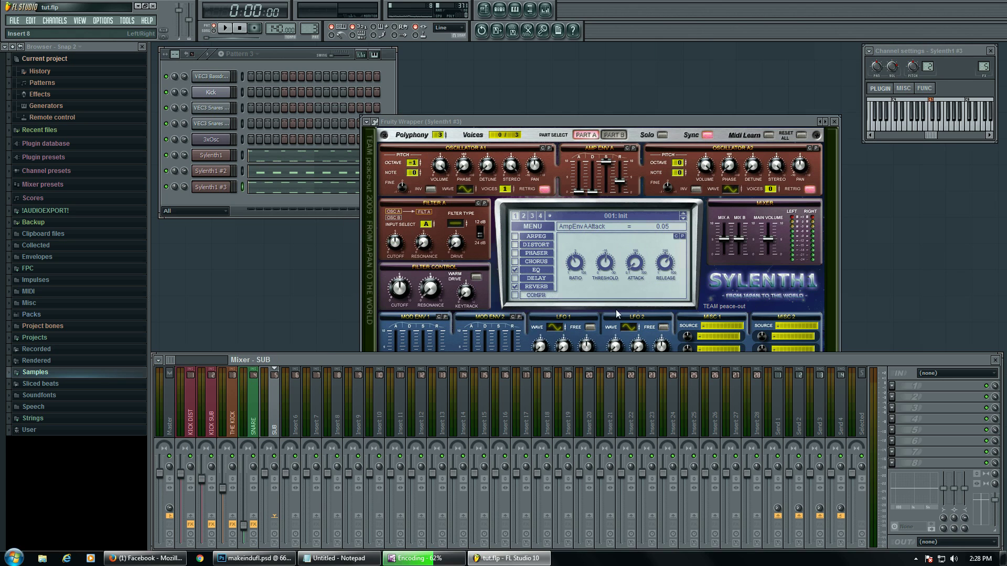
Step: Insert Fruity Parametric EQ 2 on the SUB track, boost band 2 at about 39 Hz and play the pattern
click(890, 386)
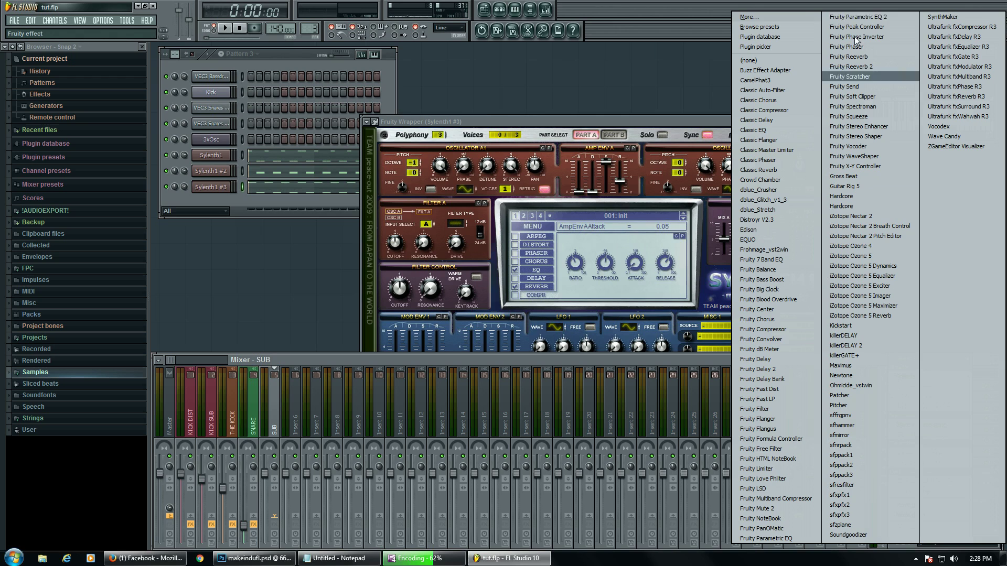
click(864, 8)
drag(245, 207, 197, 153)
key(space)
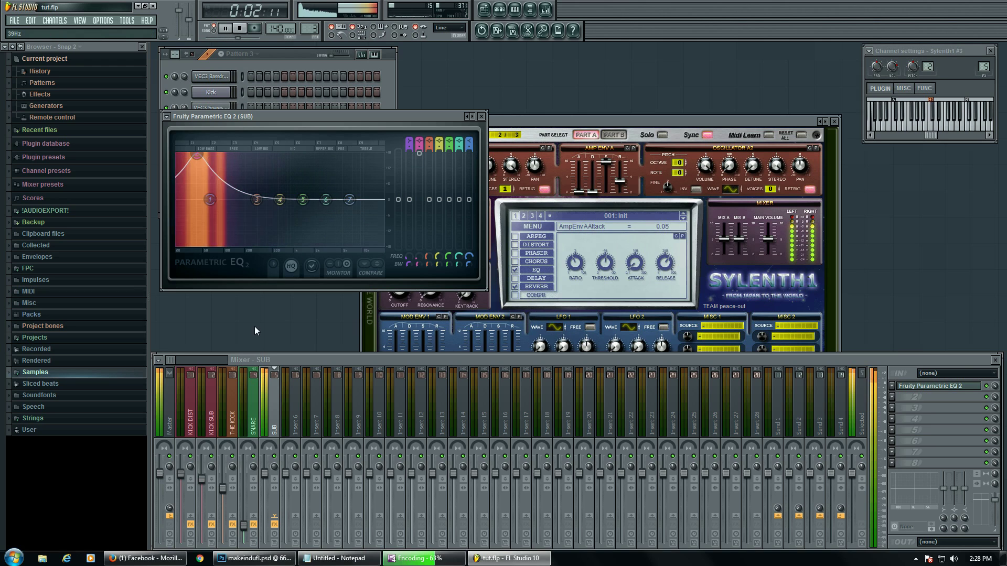
Step: Reshape the SUB EQ into moderate low-end boosts on bands 1 and 2, and lower the SUB fader
drag(210, 200, 262, 162)
drag(197, 155, 211, 182)
drag(263, 162, 220, 180)
drag(264, 474, 264, 499)
key(space)
Step: Route both the Sylenth1 and Sylenth1 #2 channels to mixer track 6
click(279, 55)
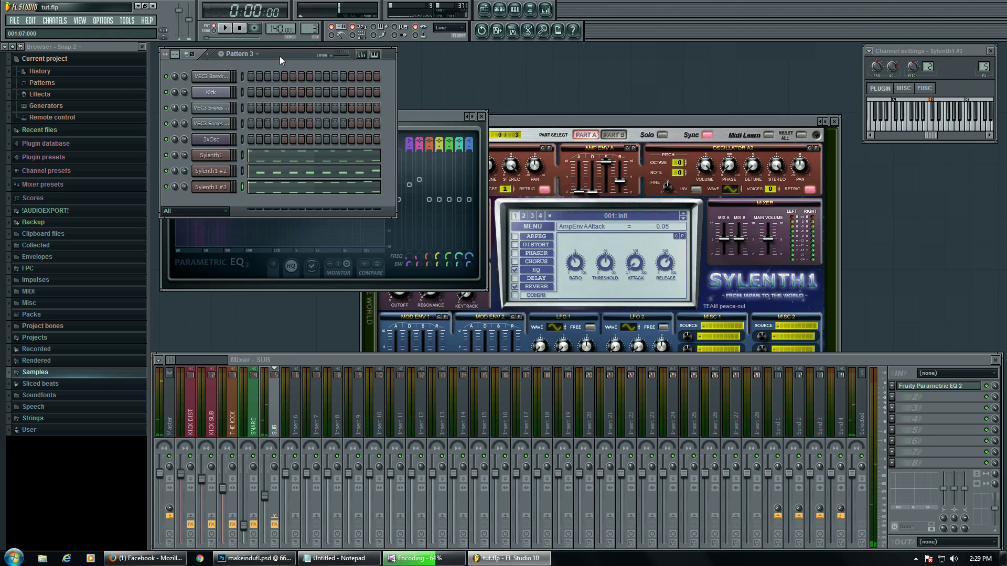
click(218, 156)
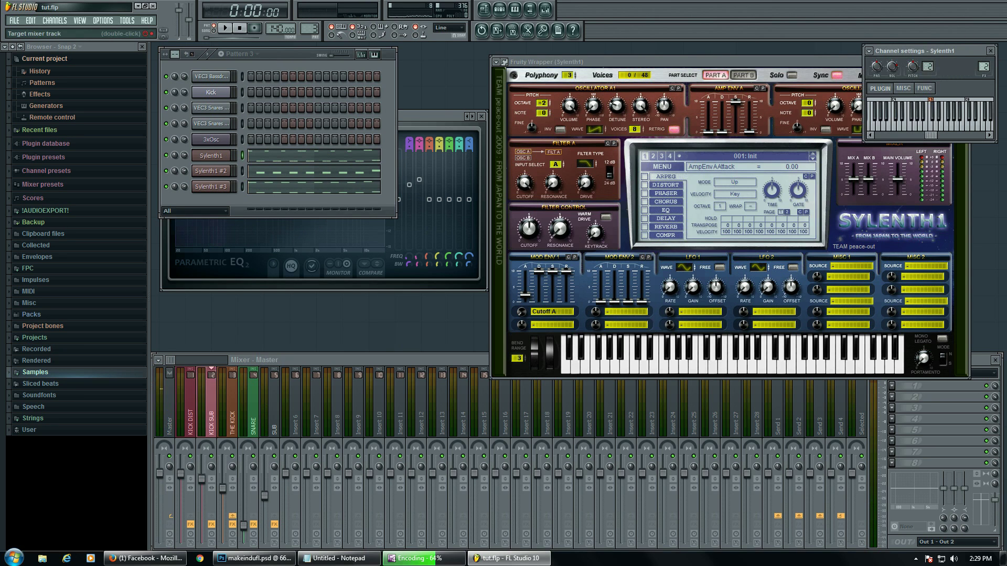
drag(984, 67, 984, 60)
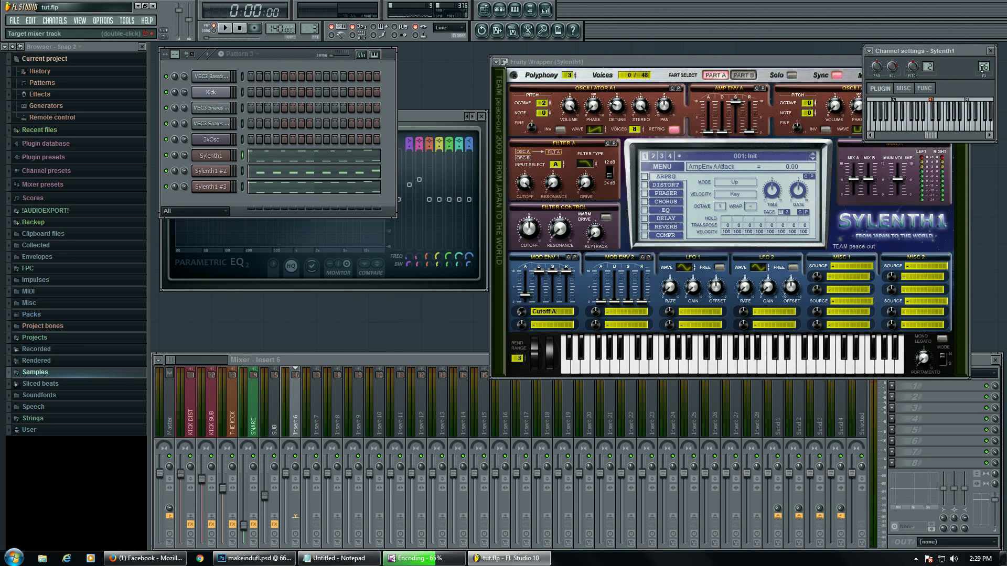
click(218, 171)
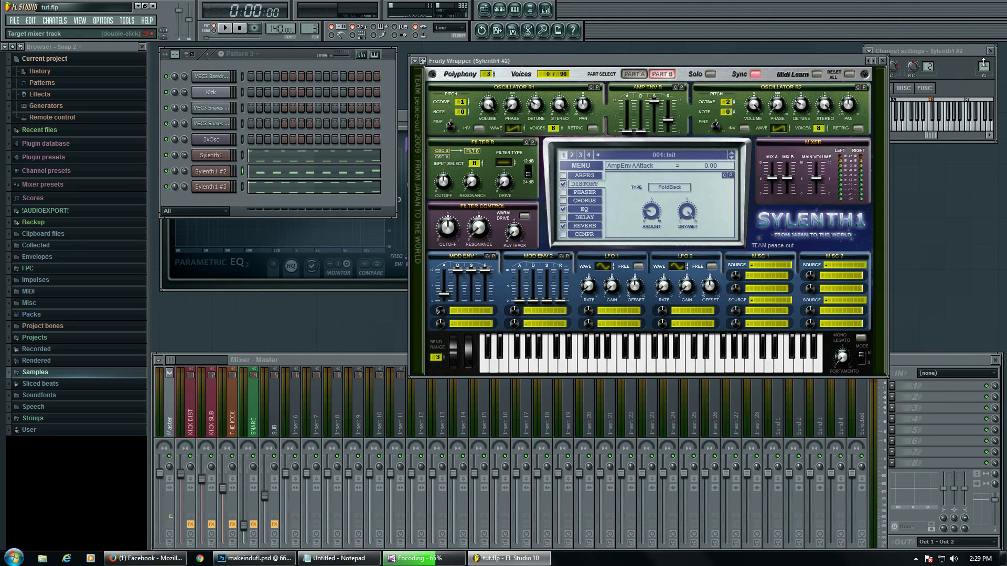
drag(984, 67, 984, 64)
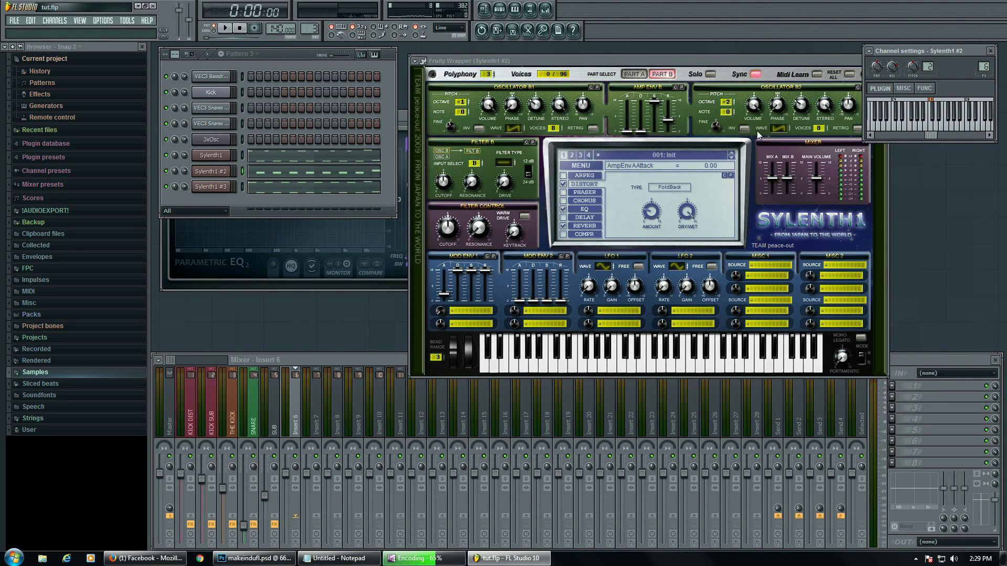
Step: Rename mixer track 6 as BASSLINE and colour it purple
right_click(292, 406)
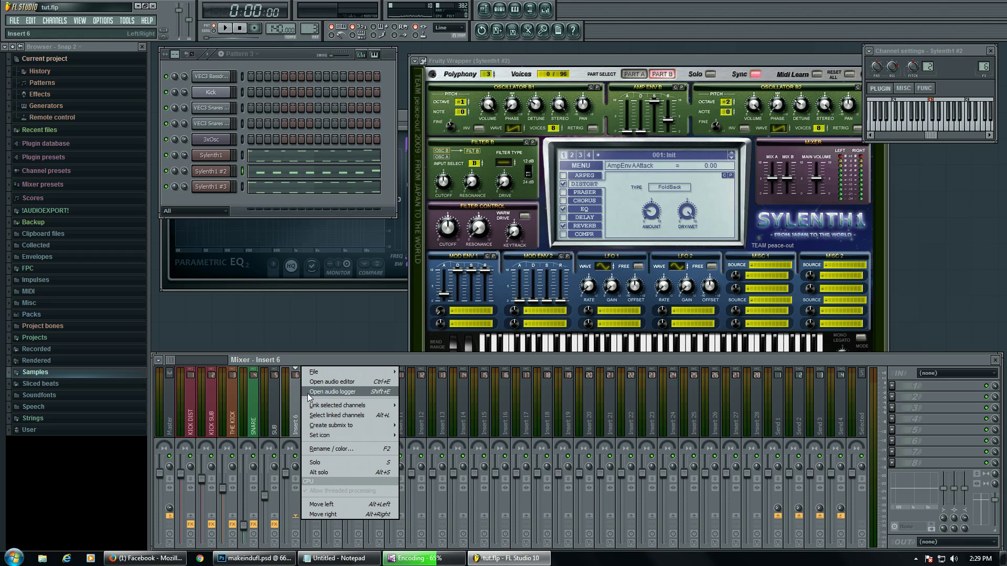
click(312, 450)
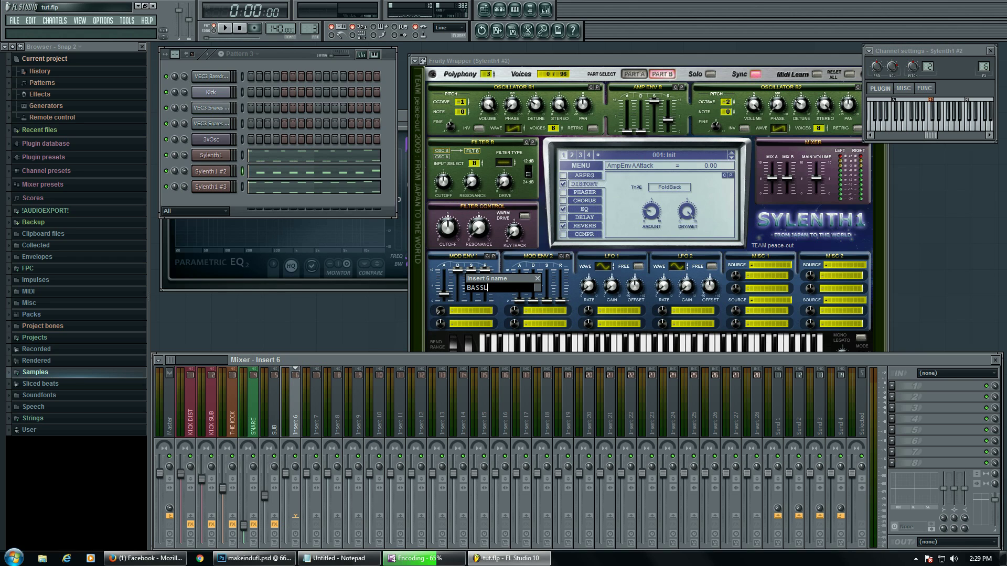
text(BASSLINE)
key(Return)
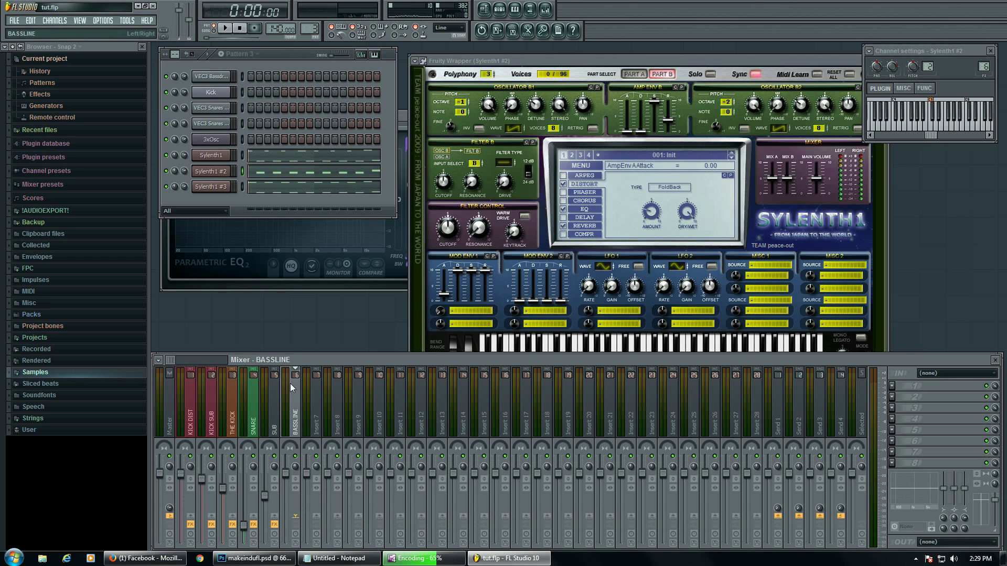
right_click(291, 386)
click(342, 449)
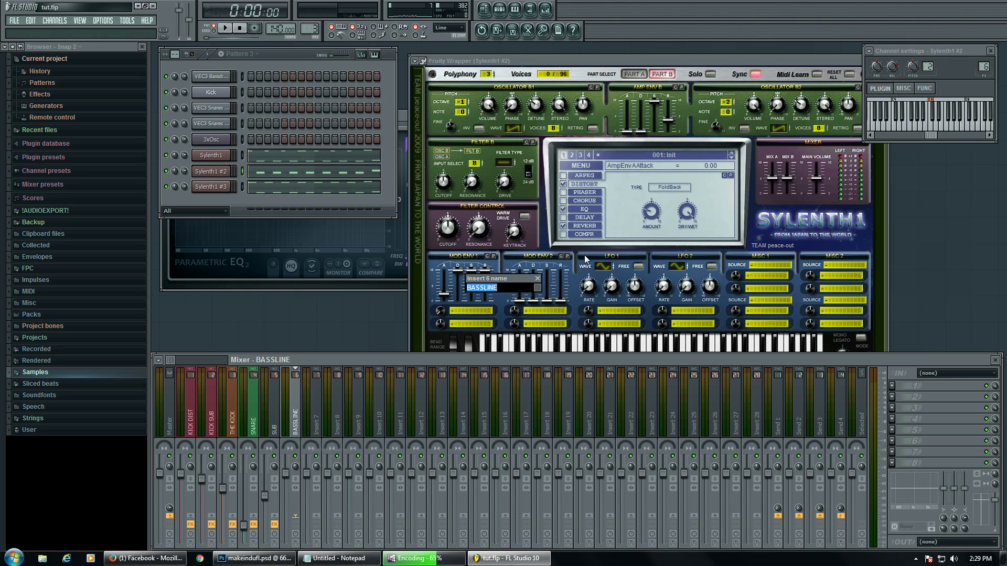
click(541, 290)
click(621, 297)
key(Return)
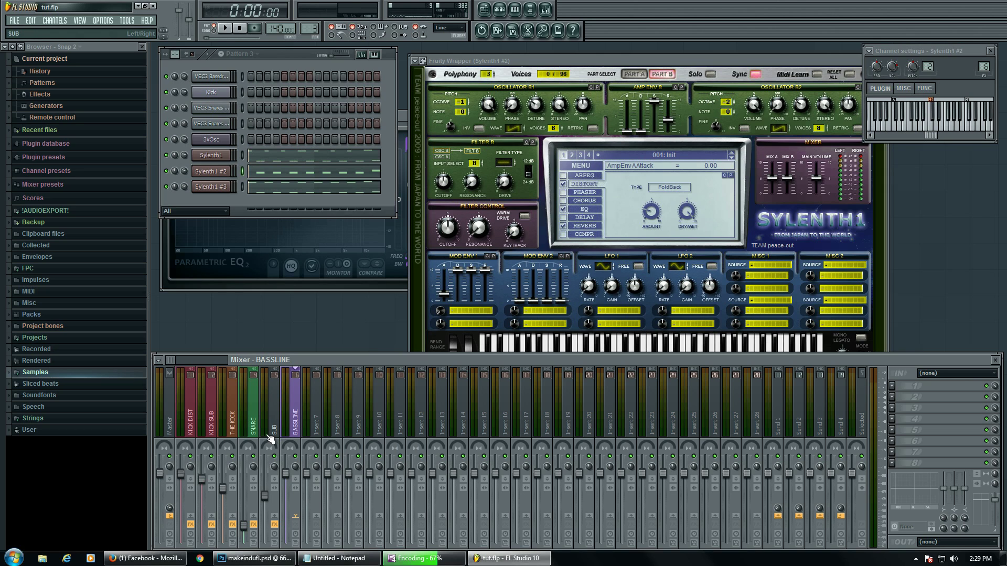
Step: While the pattern plays, raise the SUB fader slightly and set the BASSLINE fader to 73% (-6.4 dB)
key(space)
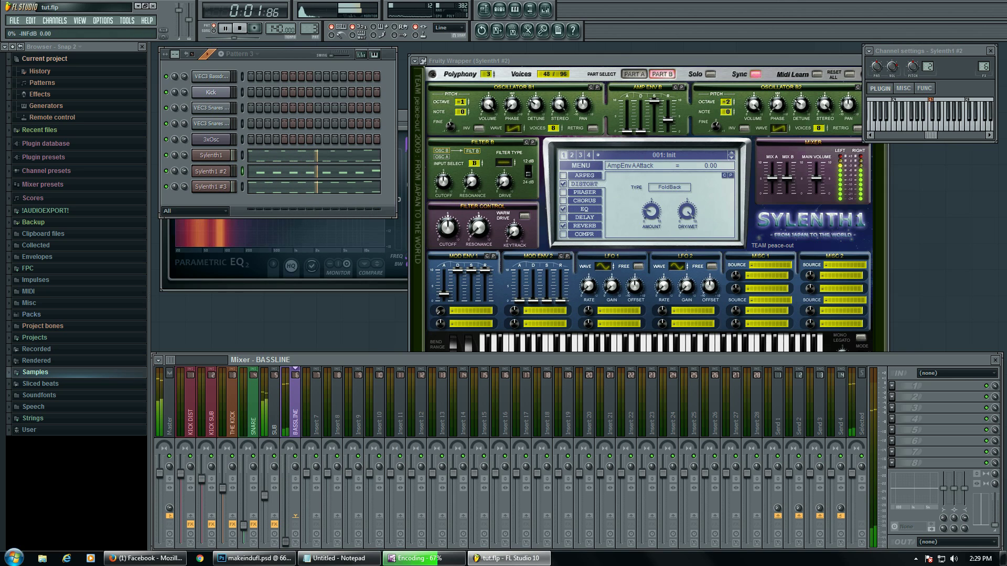
drag(265, 496, 265, 486)
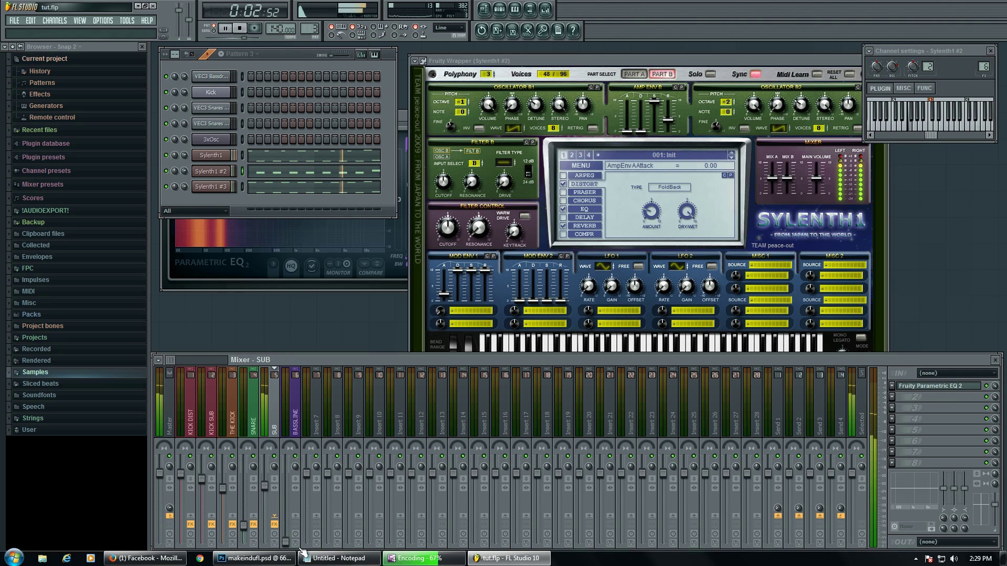
drag(285, 542, 285, 481)
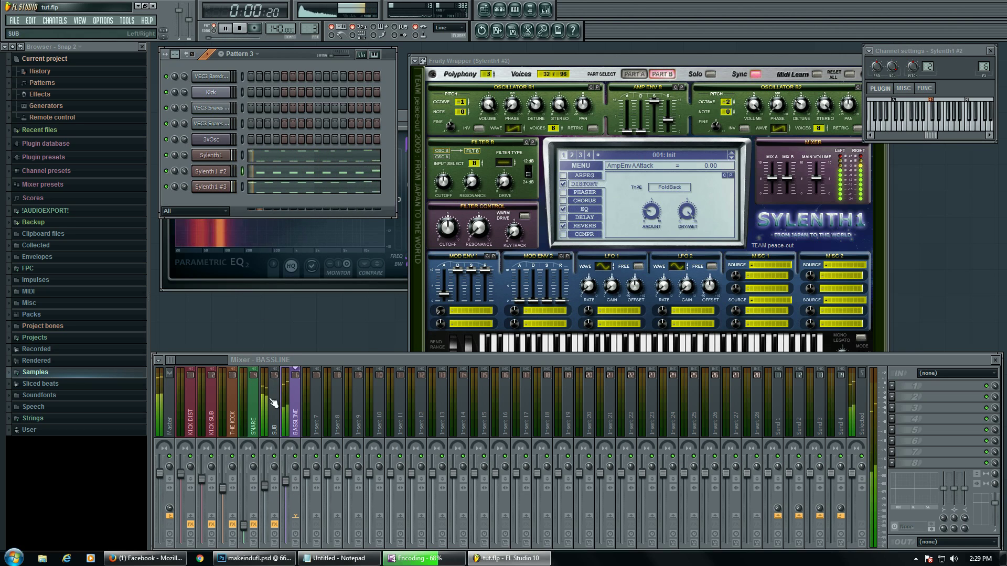
drag(285, 481, 286, 492)
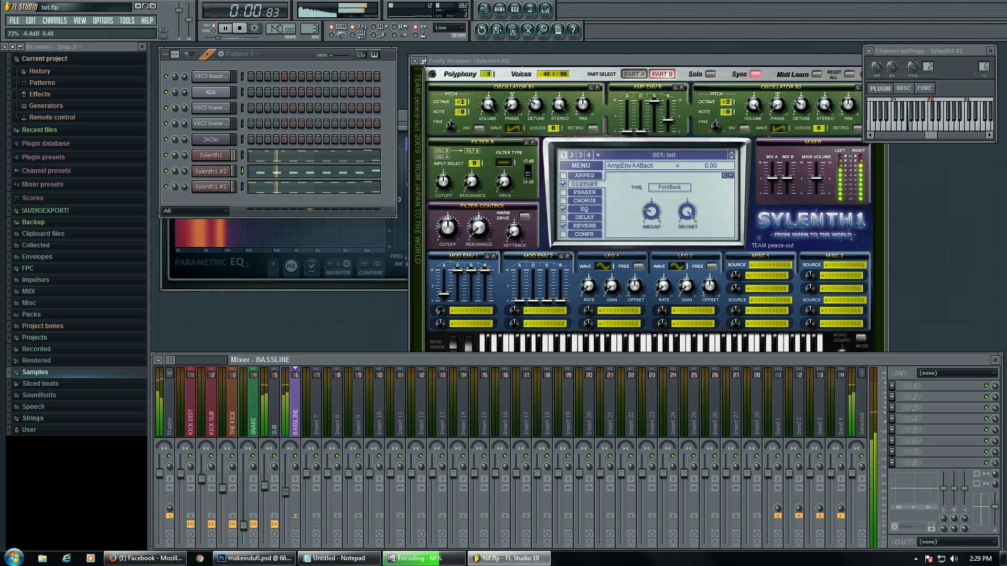
key(space)
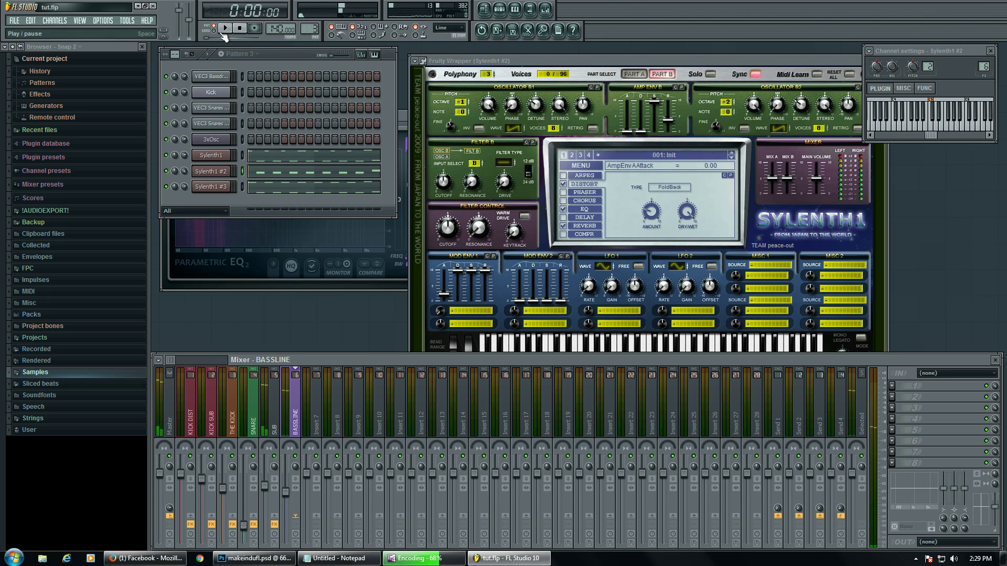
Step: Play the arrangement in song mode, open the Playlist and stop playback
click(223, 30)
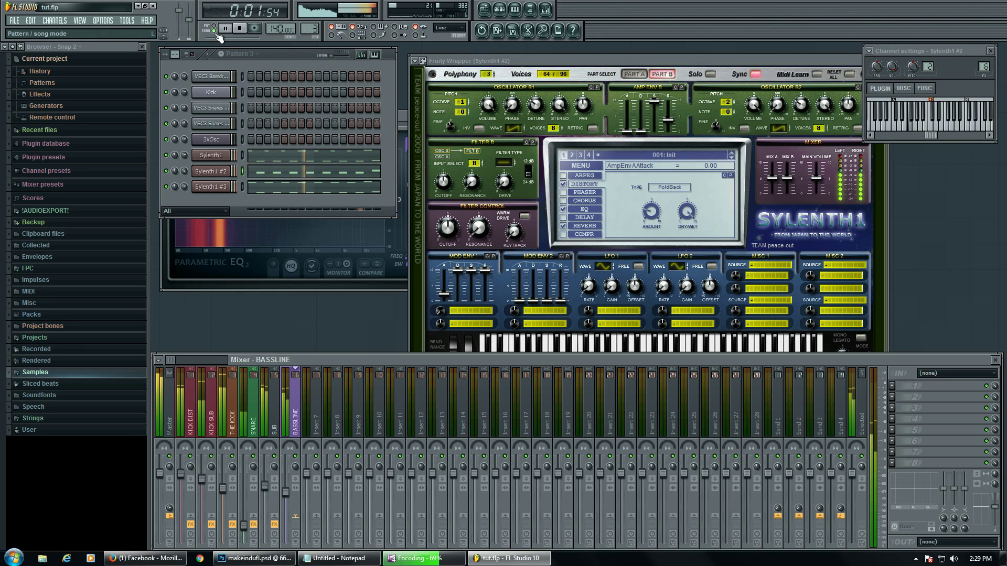
key(F5)
key(space)
Step: Duplicate the two bars of KICK, SNARE and Pattern 3 clips into bars 3 and 4 of the Playlist
drag(351, 151, 320, 159)
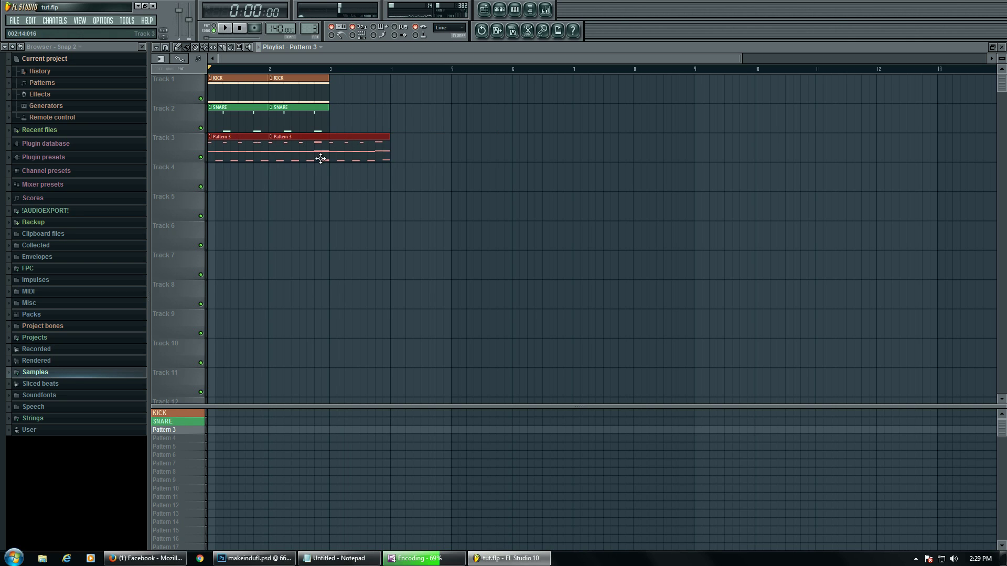
key(ctrl+z)
drag(362, 205, 249, 57)
drag(252, 138, 370, 146)
click(255, 68)
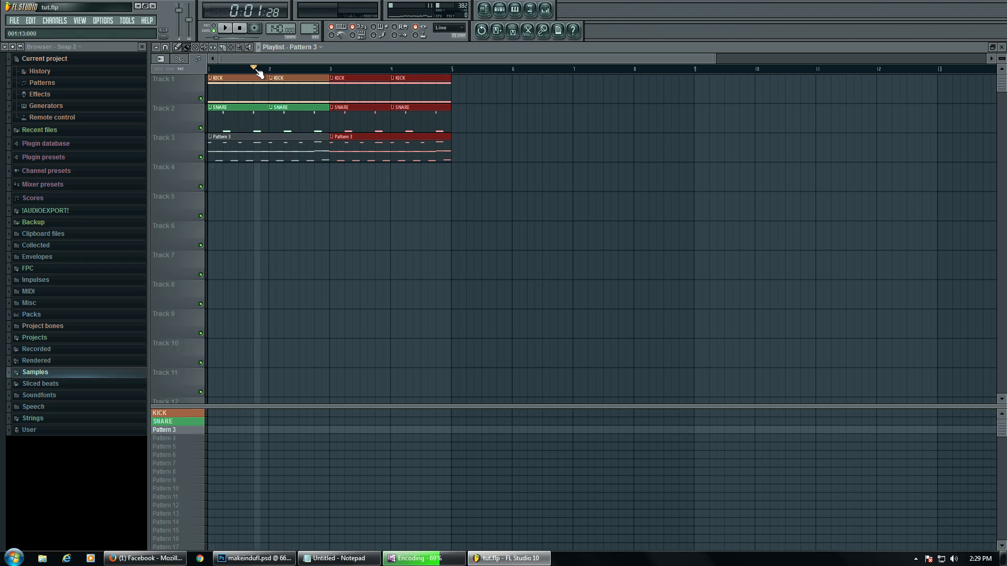
click(349, 227)
right_click(376, 236)
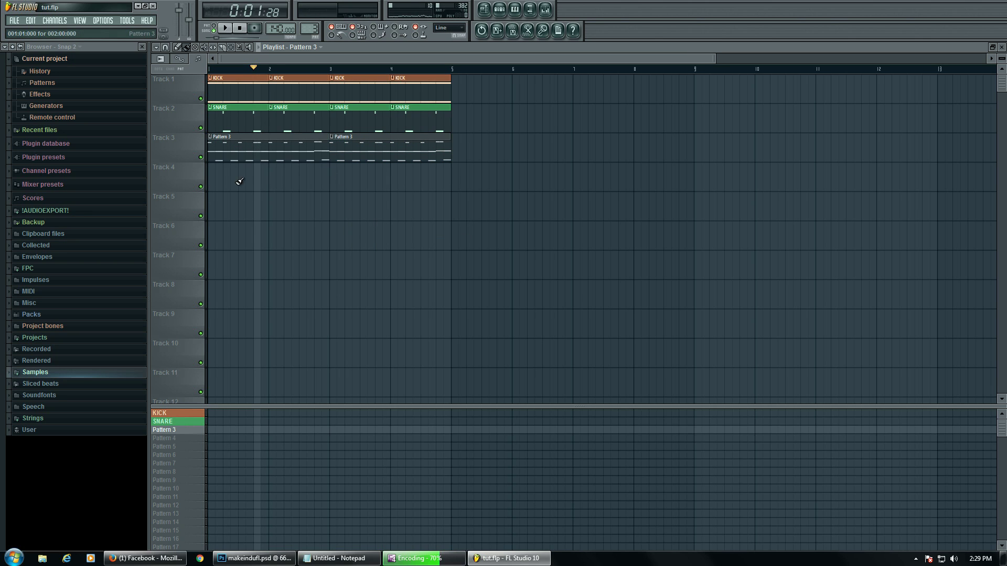
Step: Rename Pattern 3 as BASSLINE and give it the same purple colour as its mixer track
right_click(173, 436)
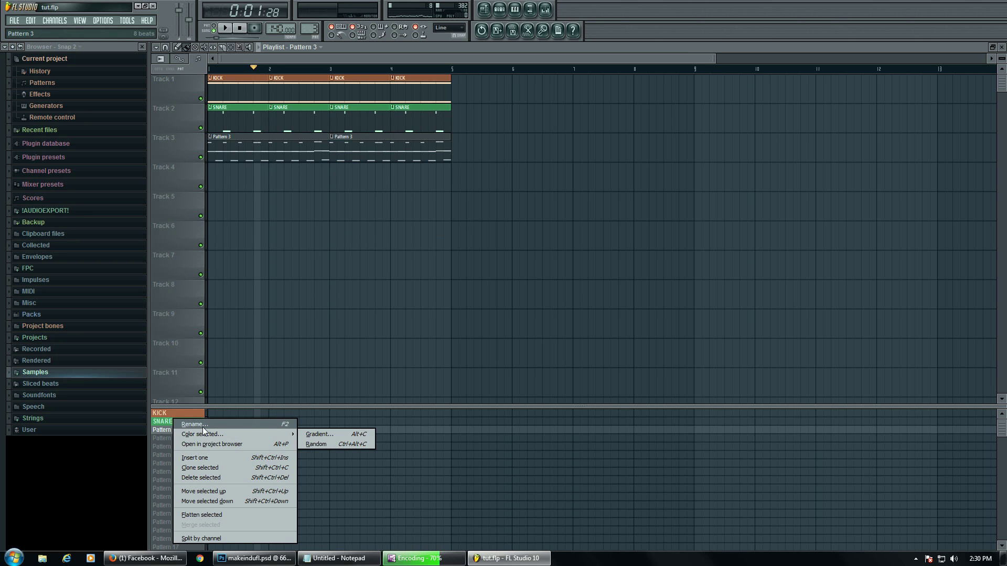
click(203, 427)
text(BASSLINE)
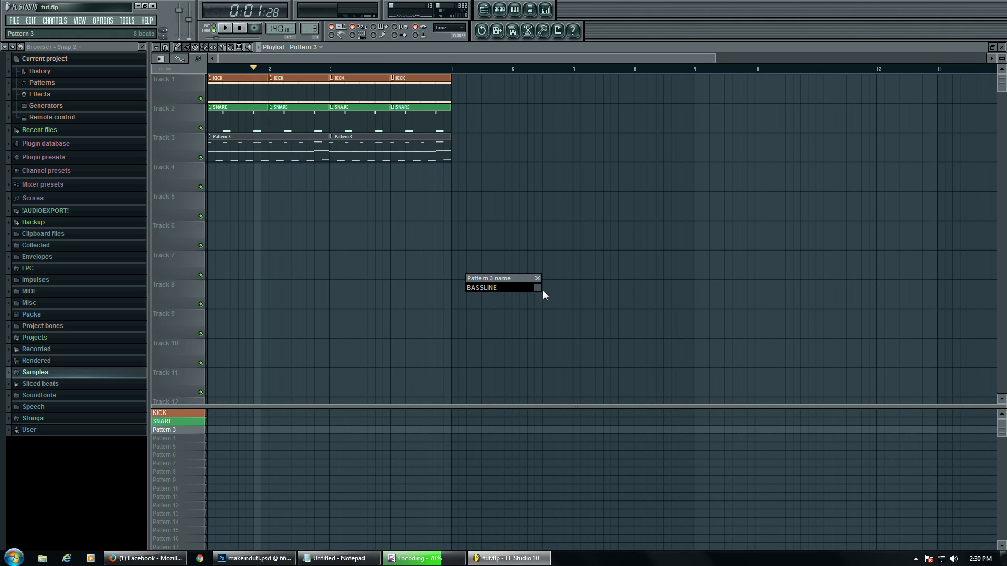
click(537, 287)
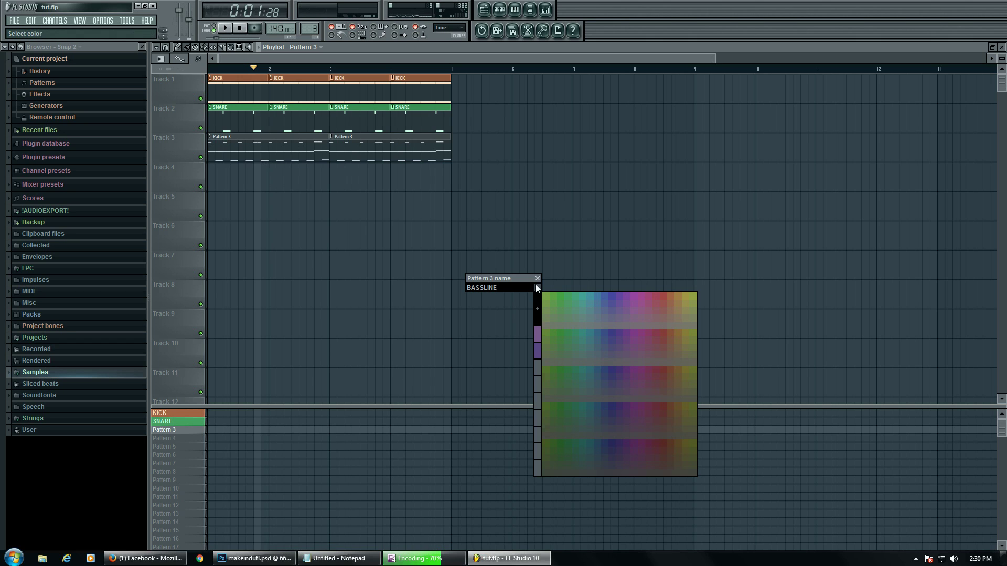
click(537, 351)
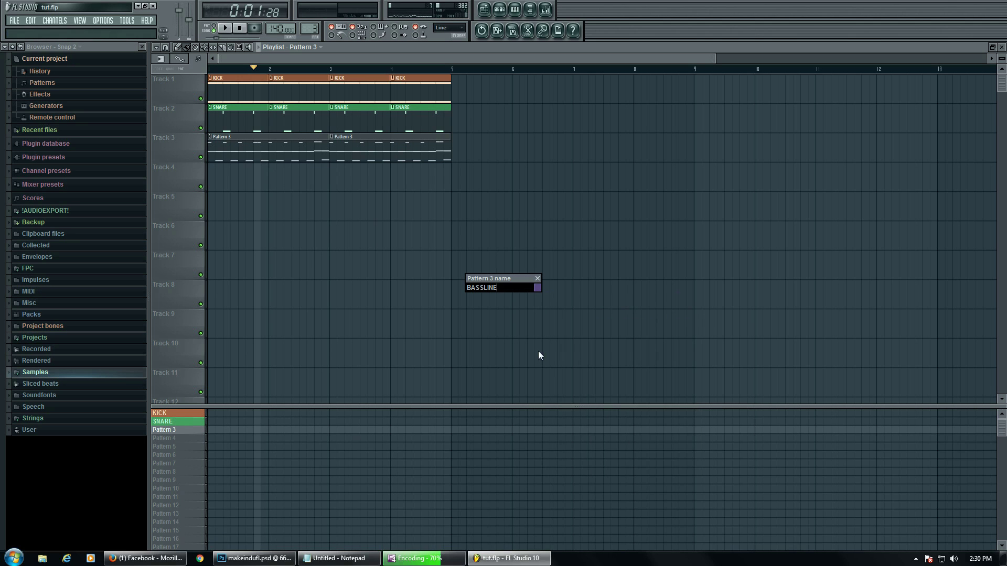
key(Return)
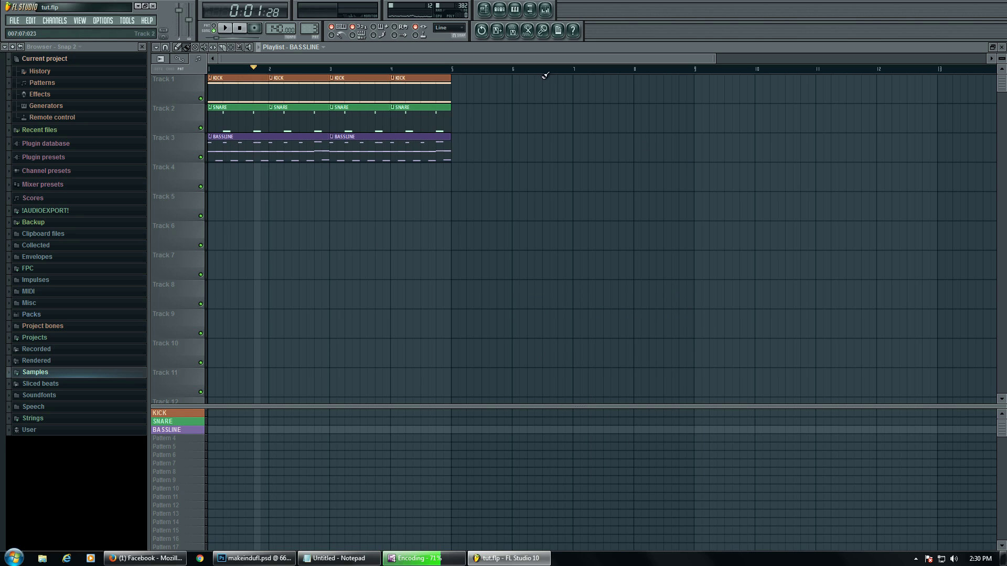
Step: Play the four-bar arrangement from the beginning in the Playlist
click(241, 29)
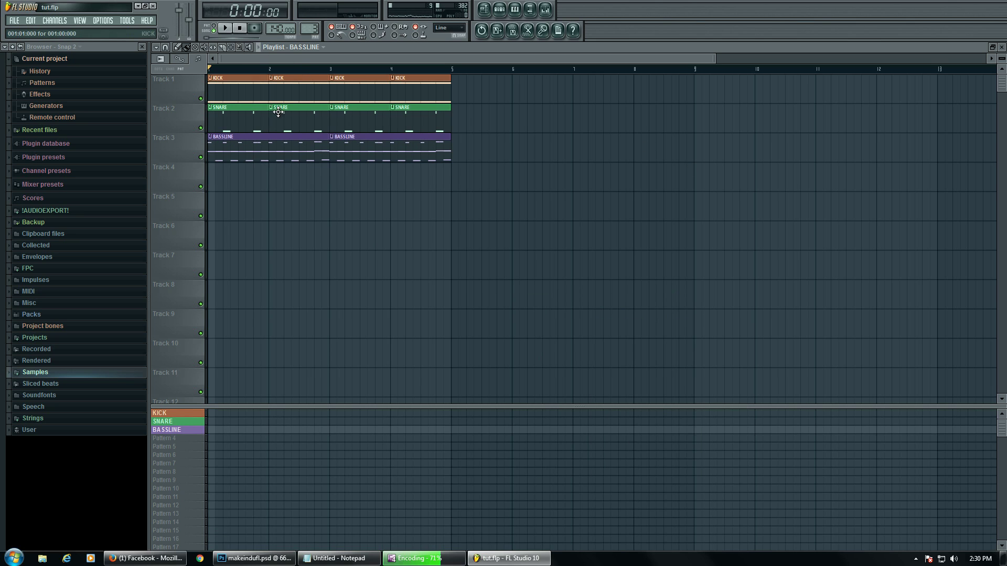
click(230, 33)
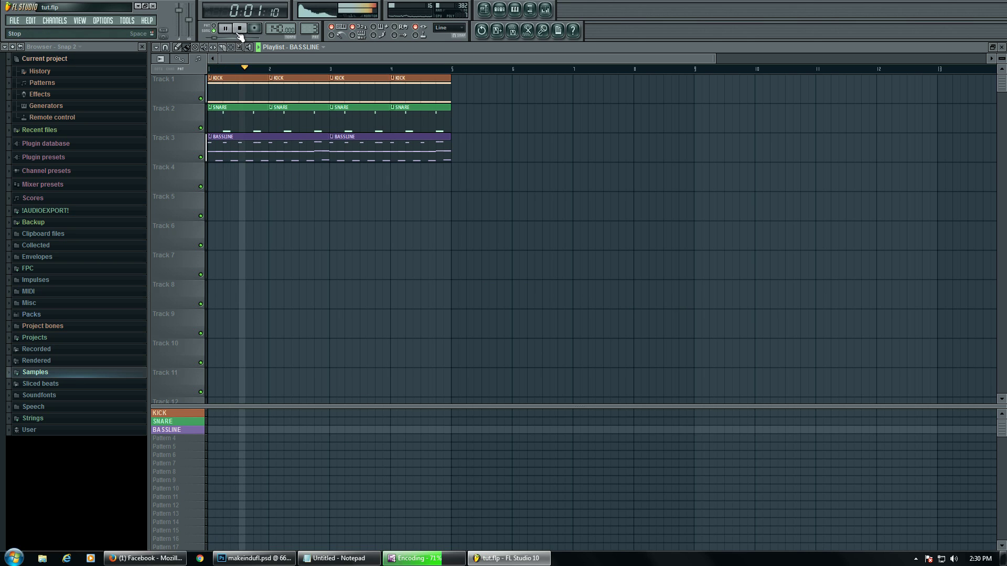
click(239, 30)
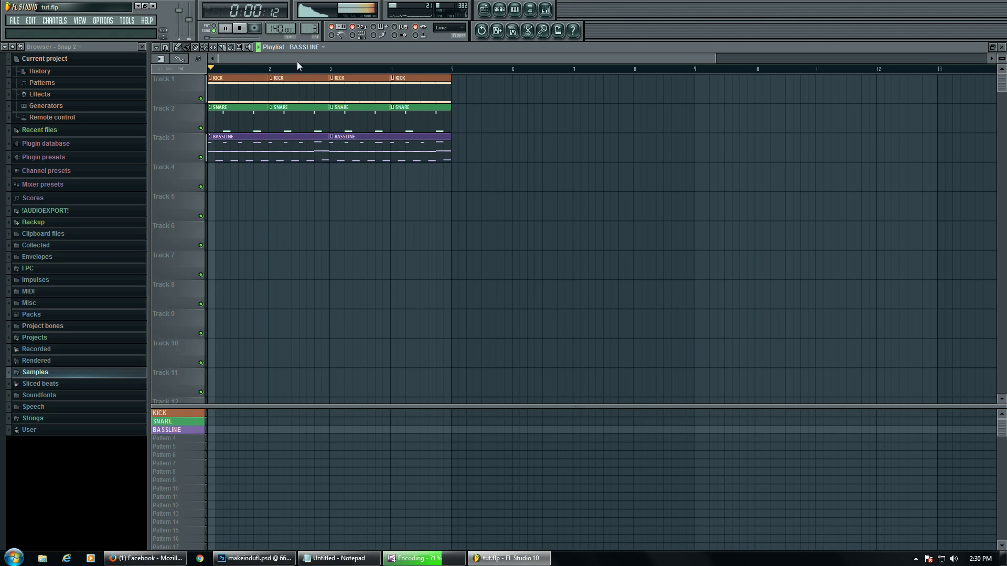
Step: Delete the KICK and SNARE clips from bars 1 and 2, play the arrangement with only BASSLINE there, and stop playback
right_click(249, 87)
right_click(251, 117)
right_click(294, 117)
key(space)
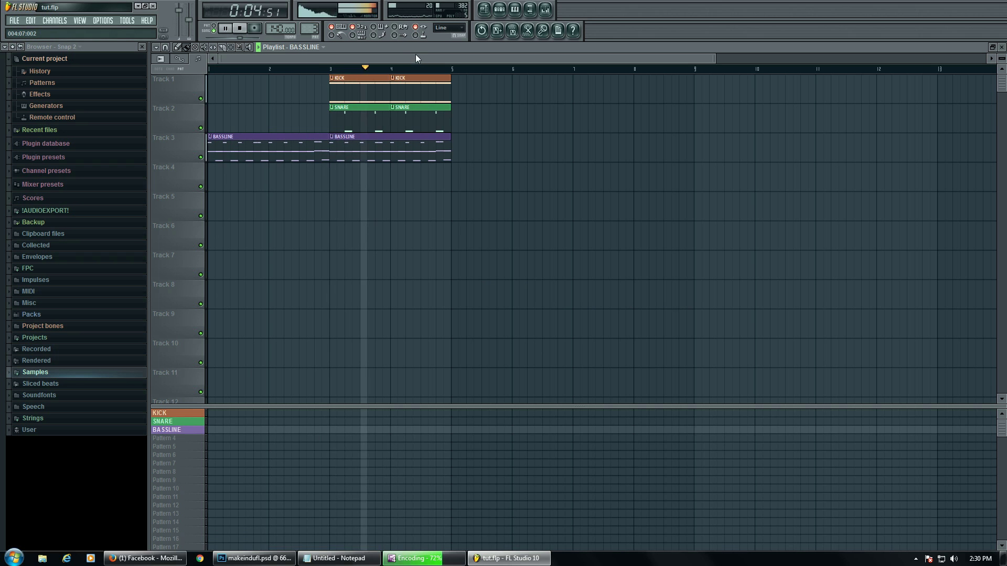
key(space)
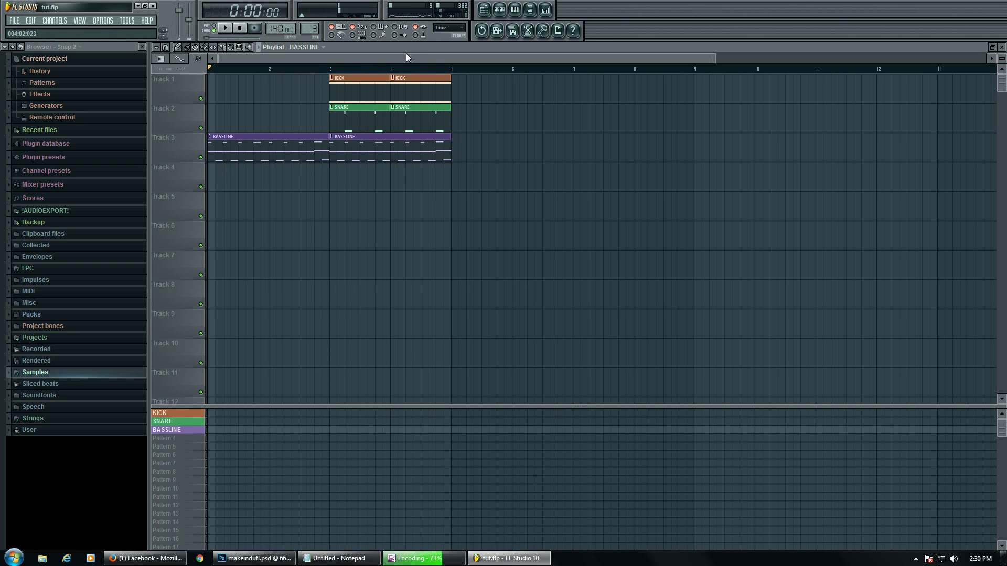
Step: Copy the KICK and SNARE clips from bars 3 and 4 back into bars 1 and 2 and briefly play the arrangement
mouse_move(359, 96)
mouse_down()
mouse_move(425, 122)
mouse_move(285, 110)
mouse_up()
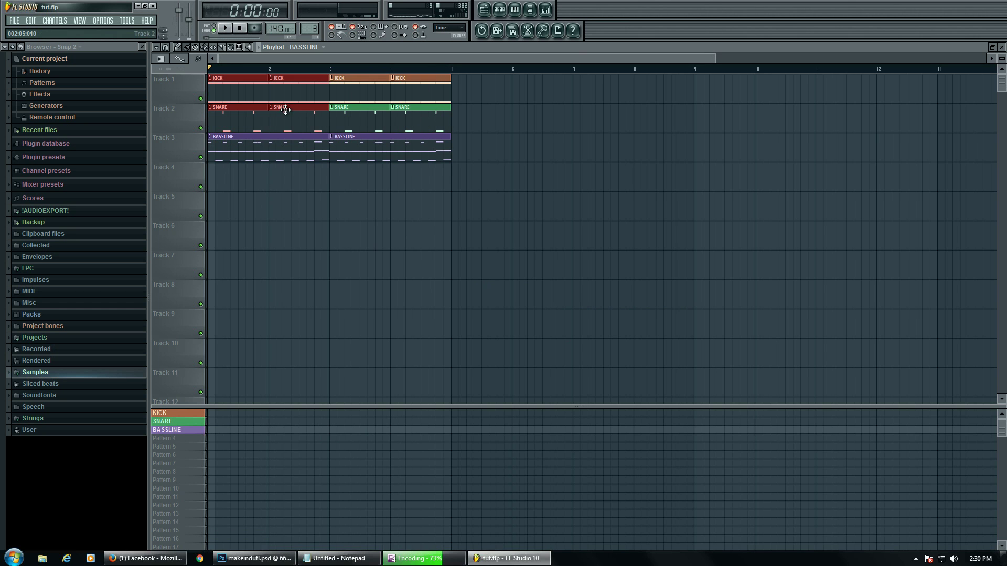
key(space)
key(space)
Step: Open the Sylenth1 piano roll of the BASSLINE pattern, play the pattern and stop playback
key(F6)
click(270, 156)
click(225, 29)
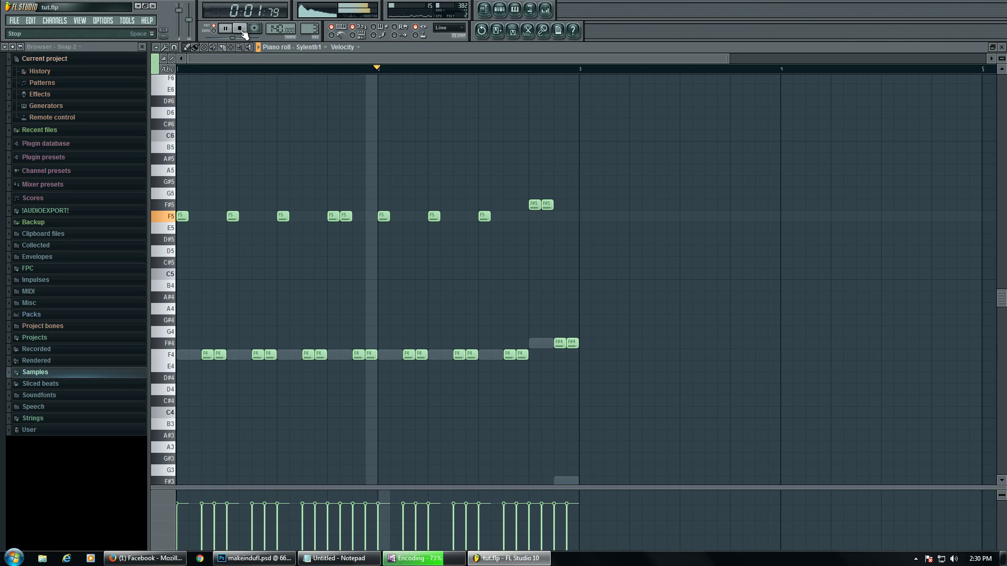
click(243, 29)
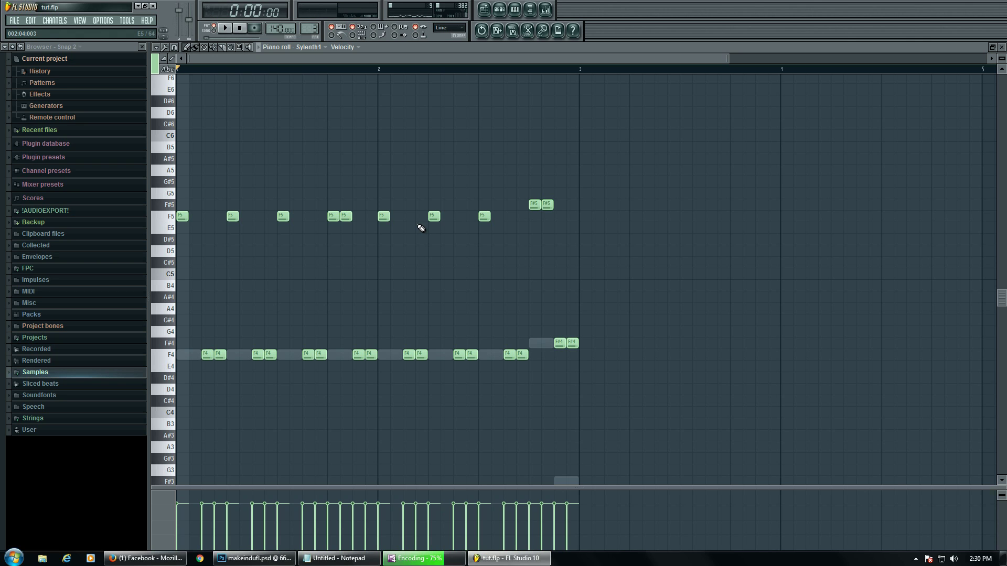
Step: Switch to Notepad to review the list of production topics, cancel closing the unsaved note and minimise it
click(339, 558)
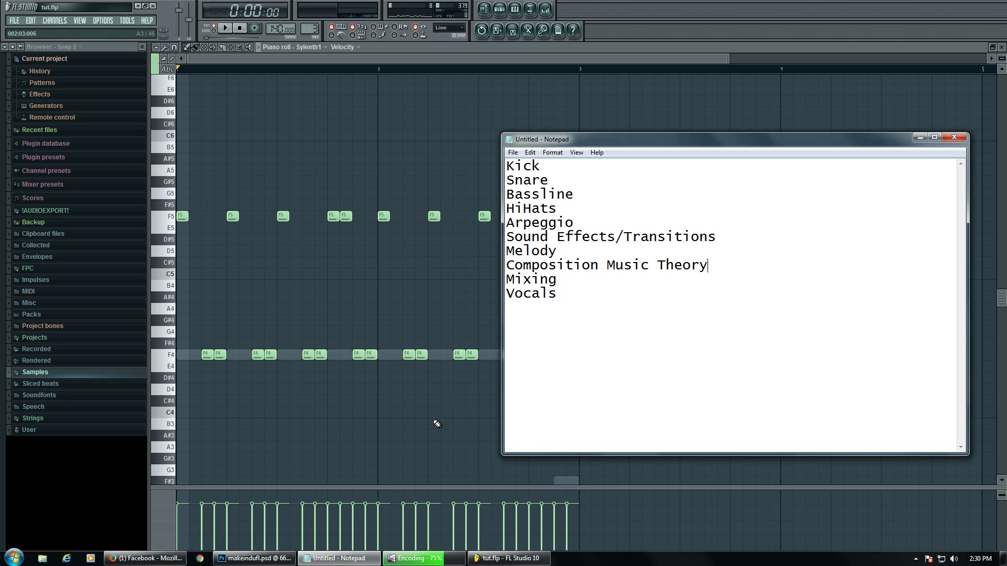
drag(878, 134, 856, 117)
click(931, 119)
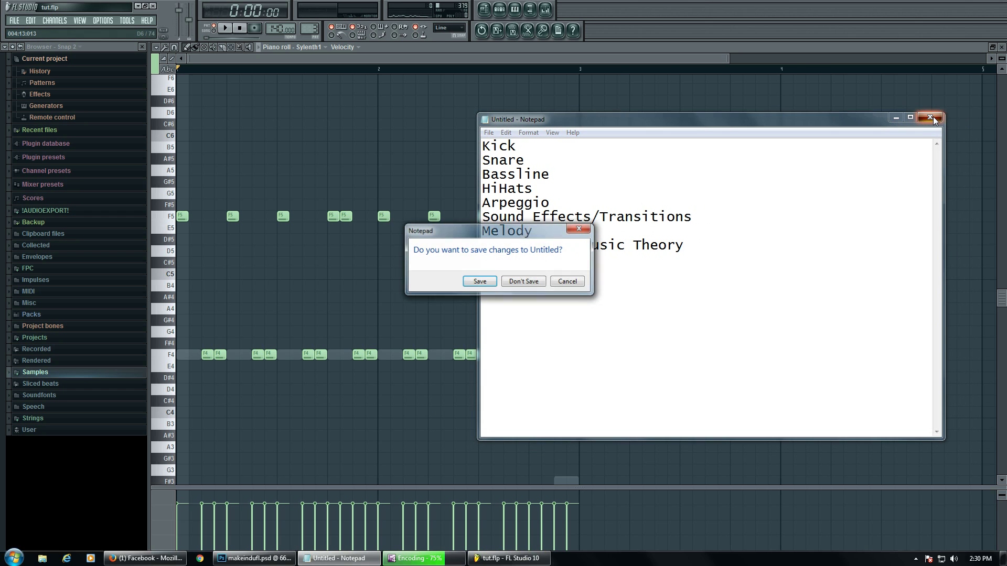
click(563, 285)
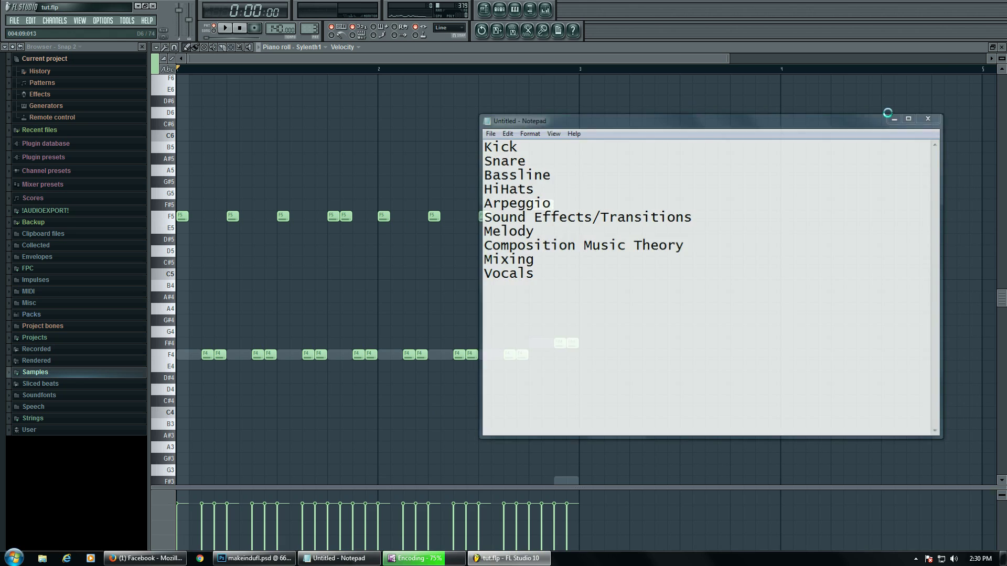
click(896, 118)
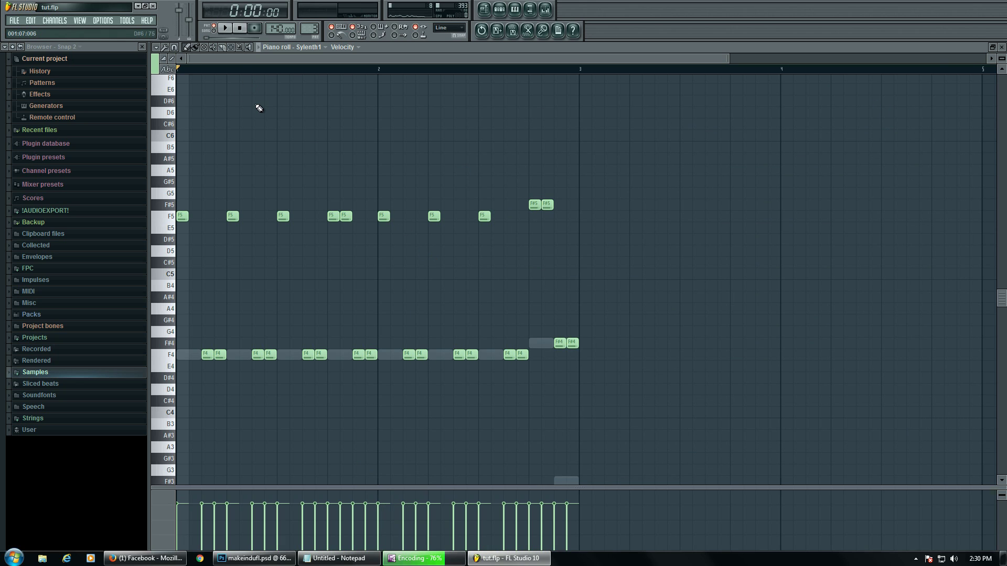